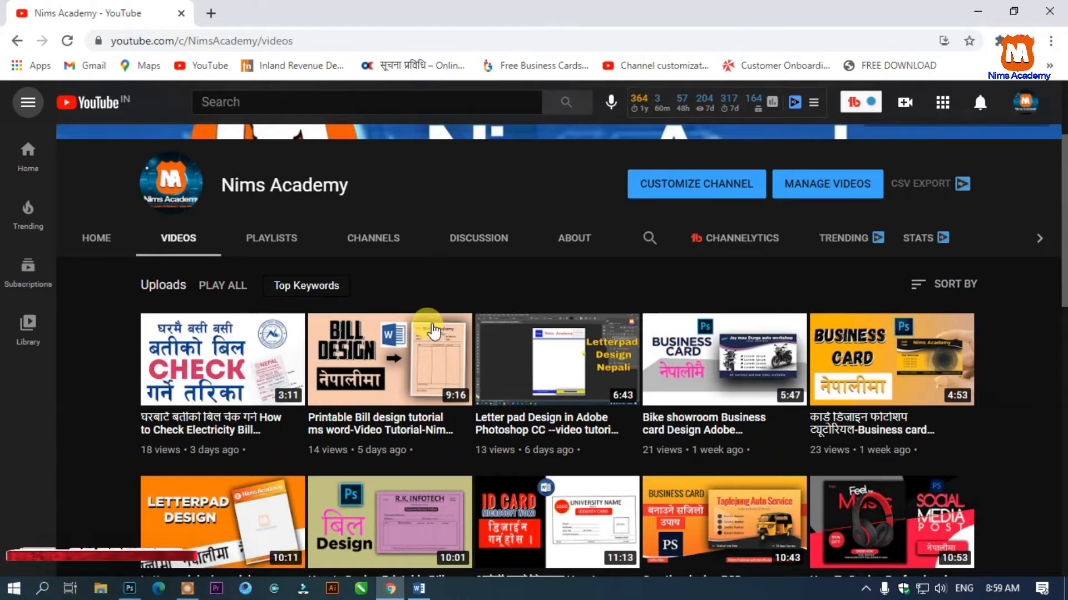
scroll(374, 245, up, 3)
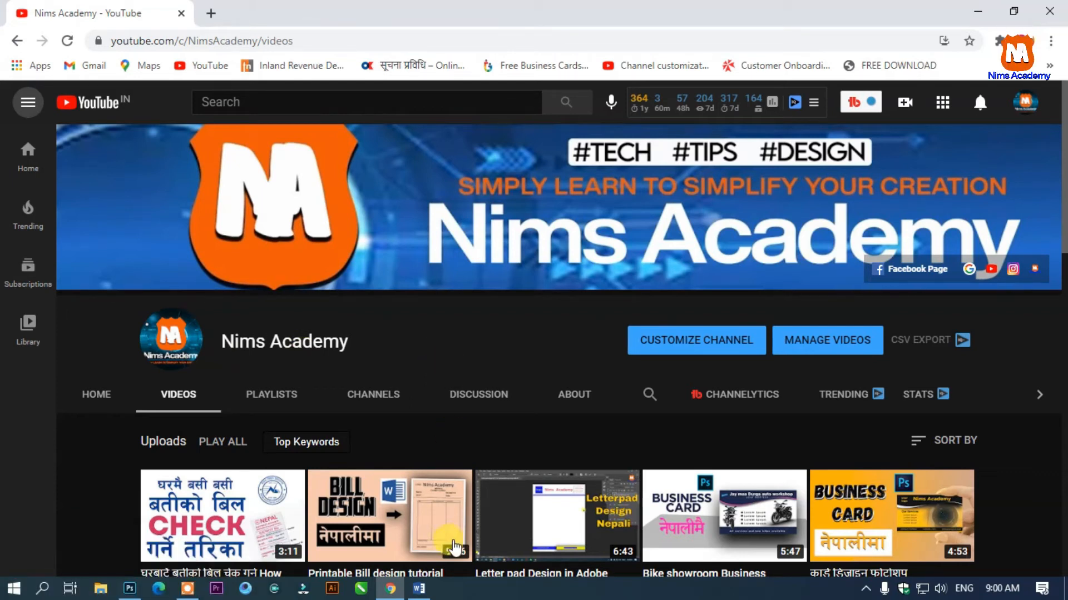
Switch to Word and give the blank document narrow 0.5-inch margins and landscape orientation
click(419, 588)
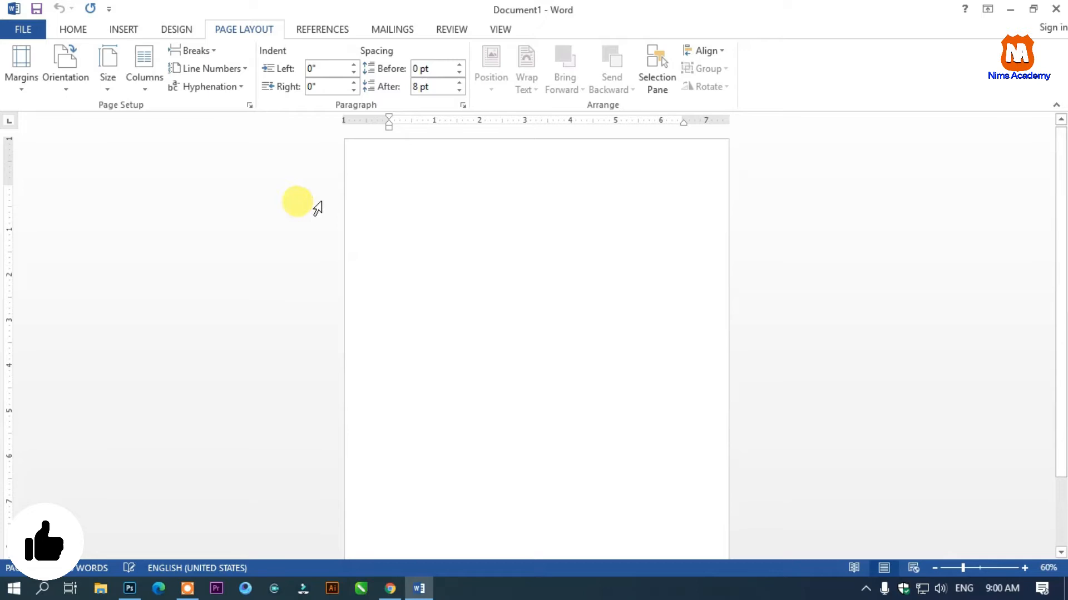
click(24, 84)
click(44, 177)
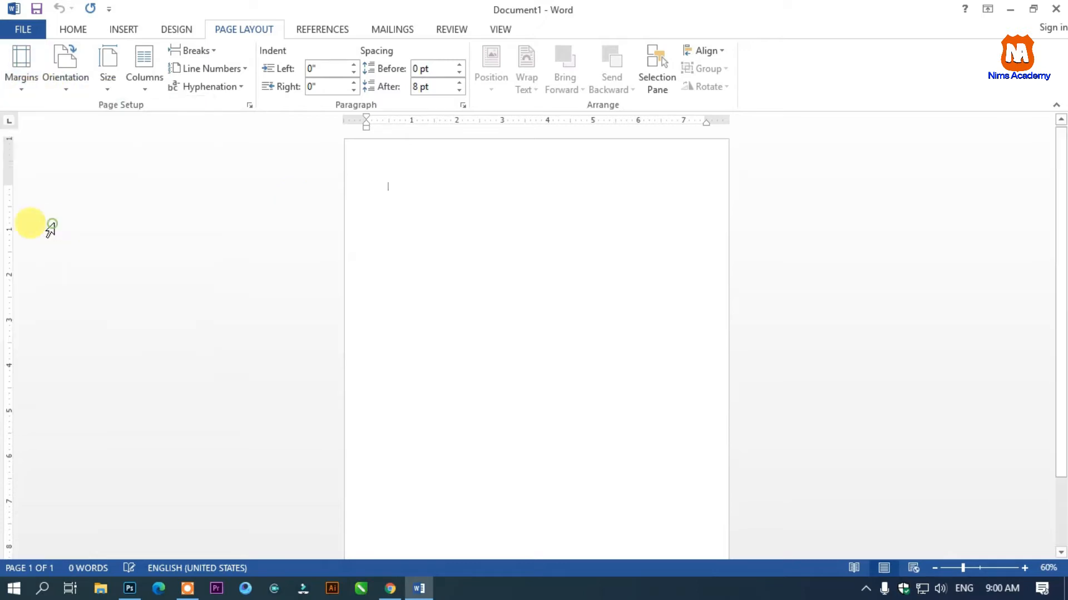
click(68, 88)
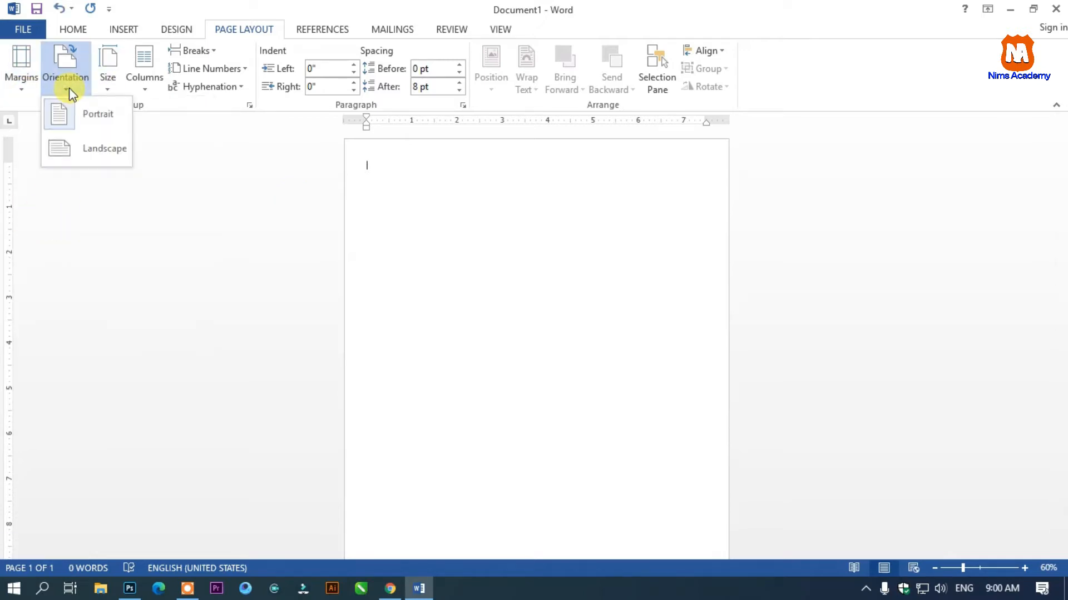
click(99, 150)
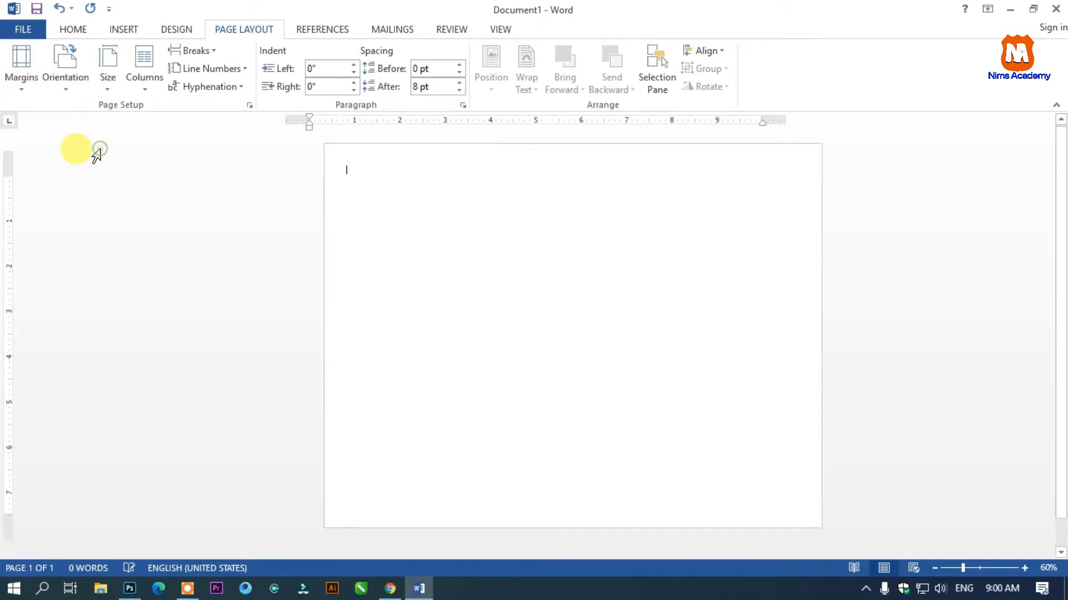
Set a custom paper size 7 inches wide and 5 inches high for the whole document
click(108, 93)
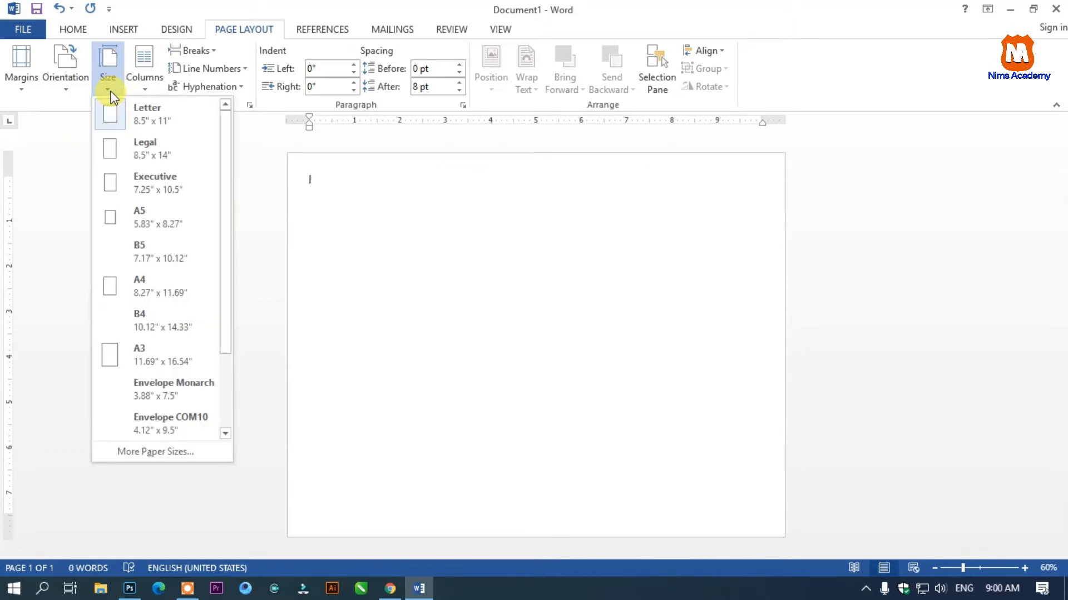
click(144, 456)
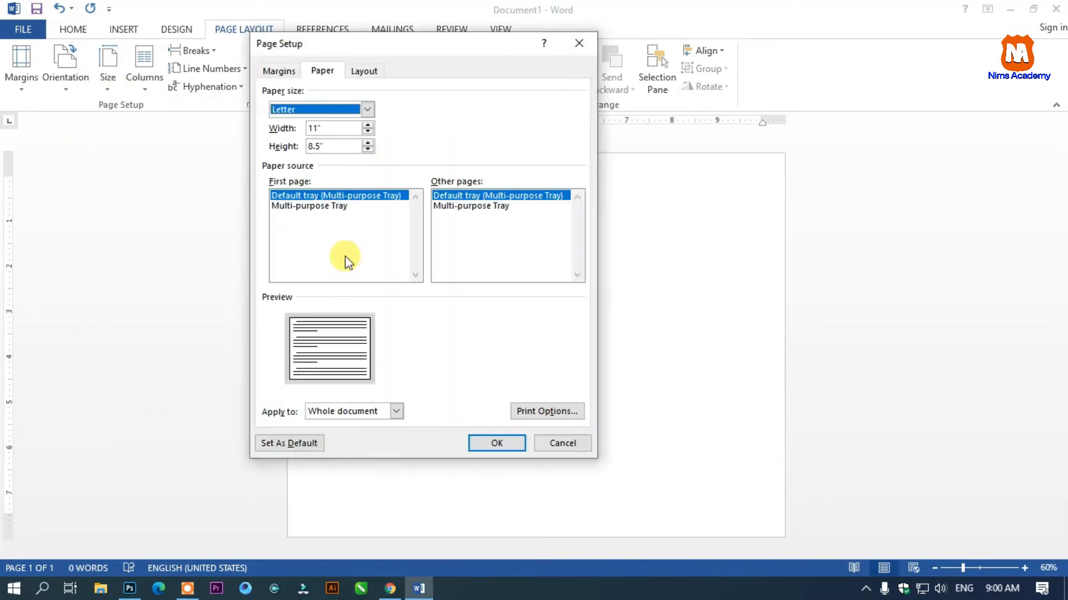
drag(333, 127, 198, 131)
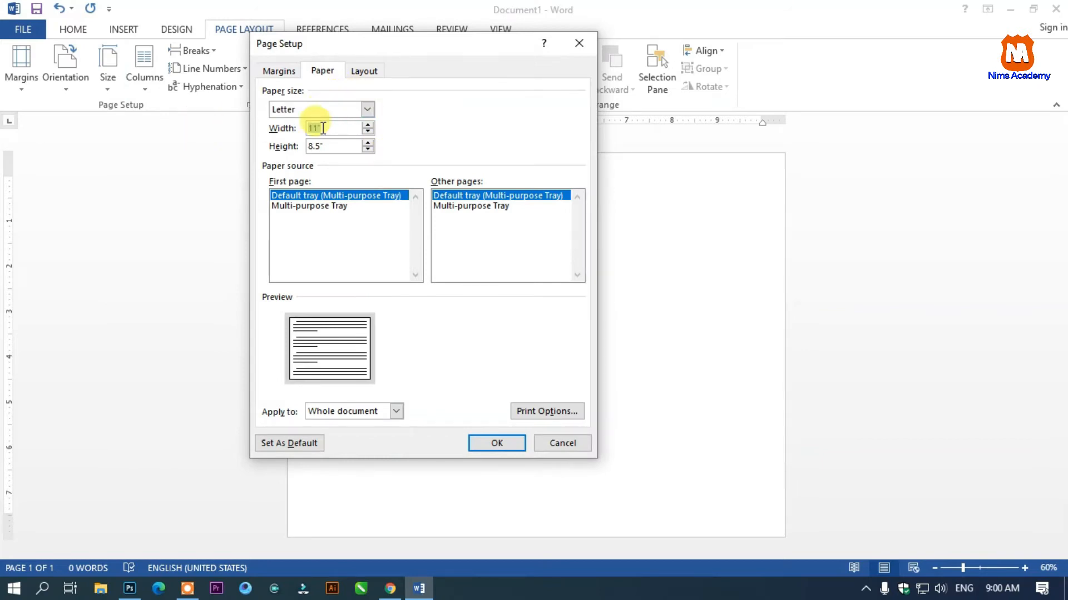
text(7)
drag(333, 146, 278, 151)
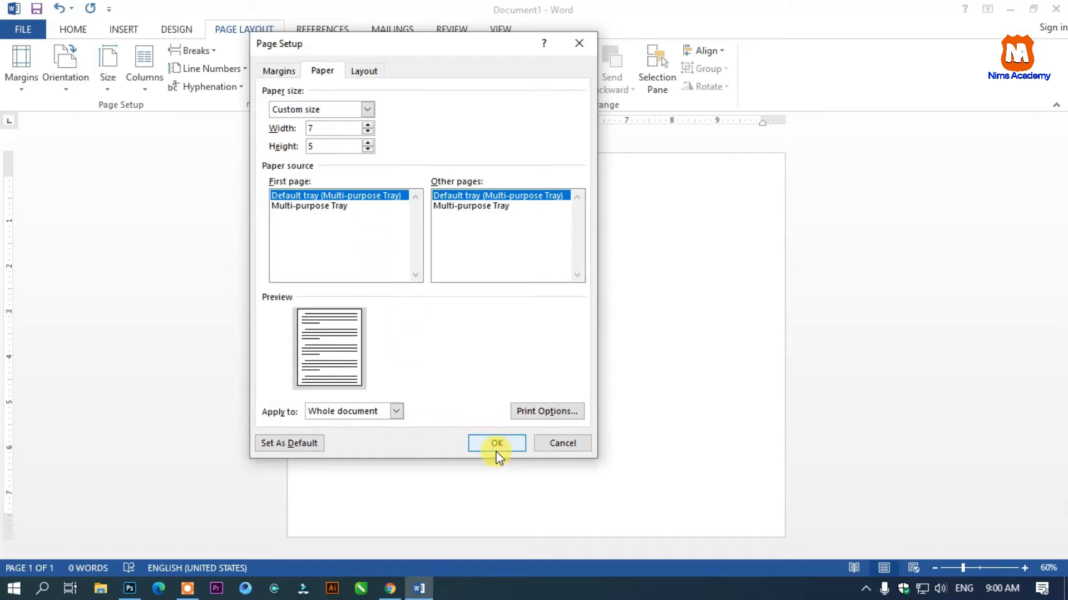
click(365, 72)
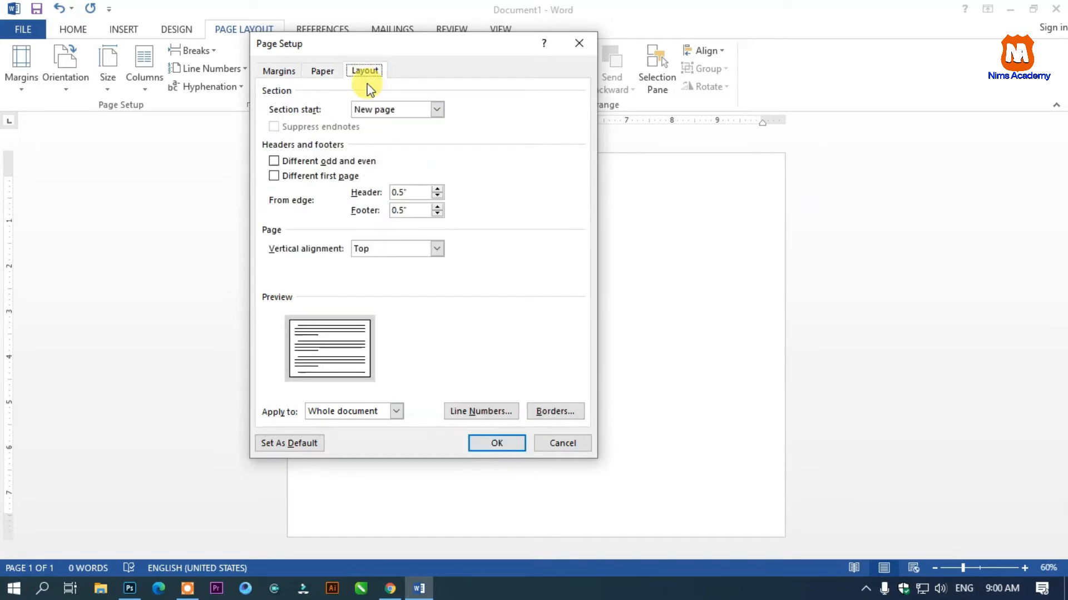
click(278, 72)
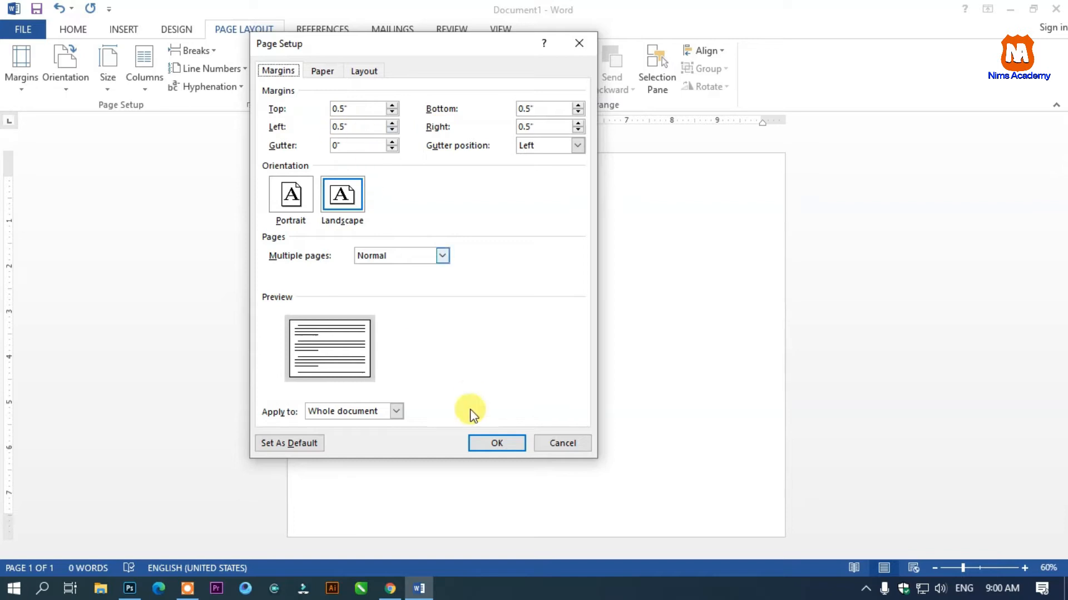
click(491, 443)
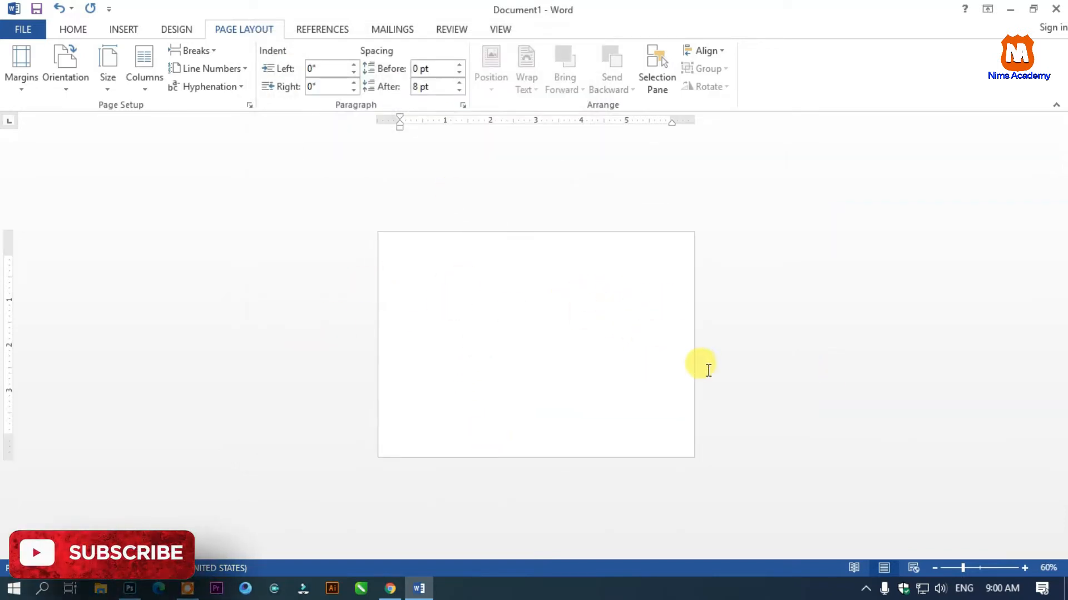
Draw a rectangle about 6.9 inches wide and 0.88 inch high across the upper edge of the page
scroll(706, 367, up, 1)
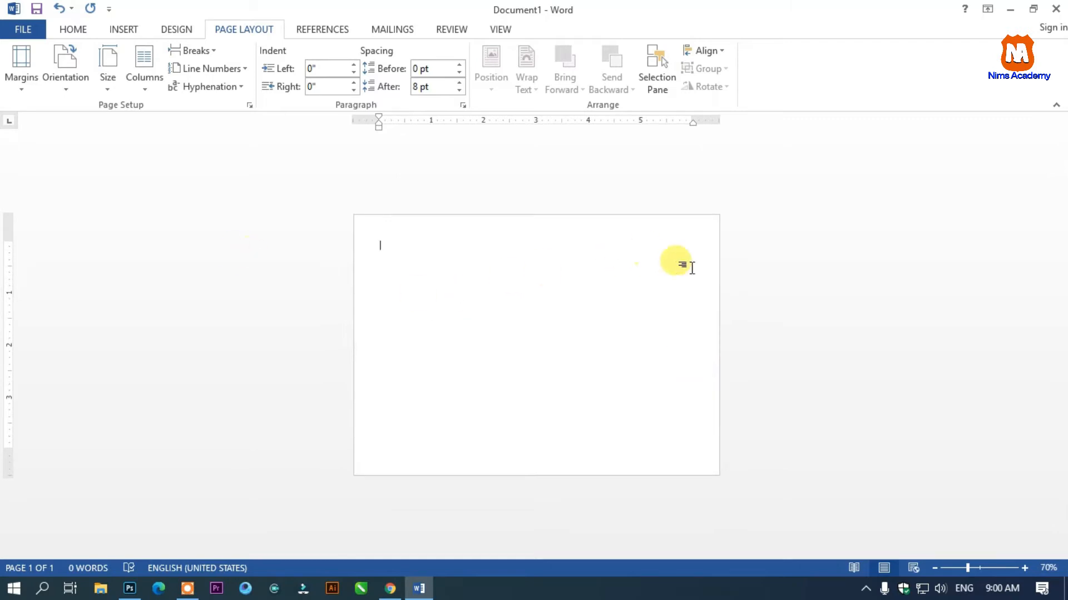
click(124, 31)
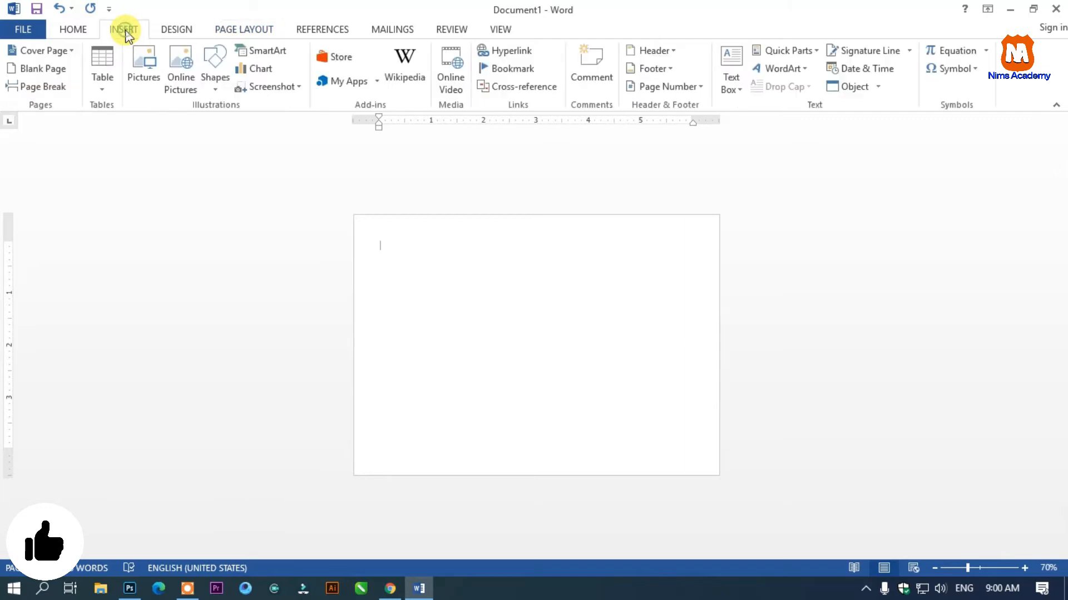
click(215, 85)
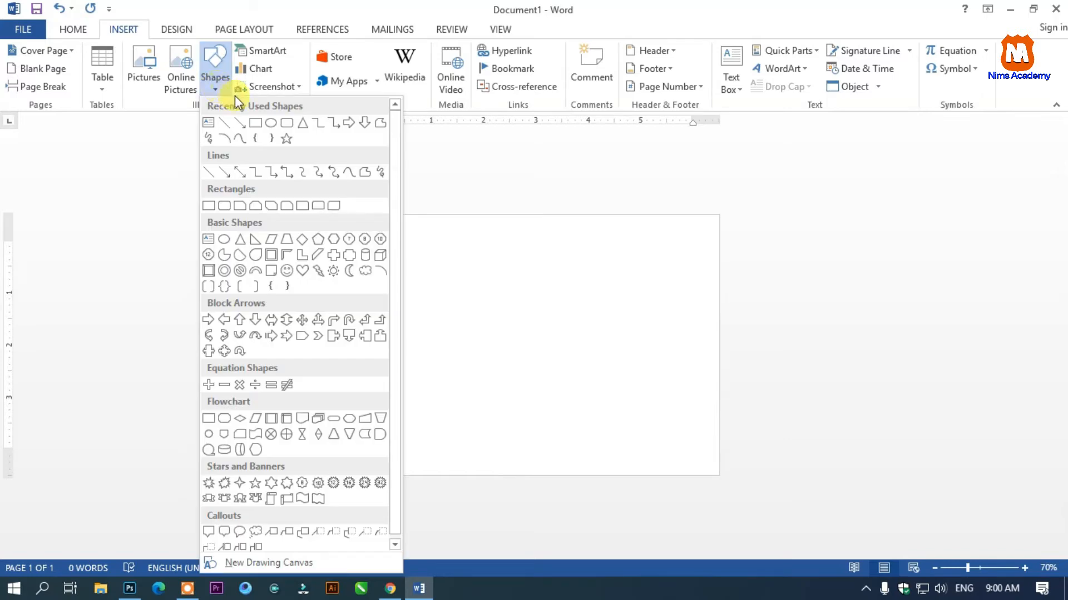
click(255, 124)
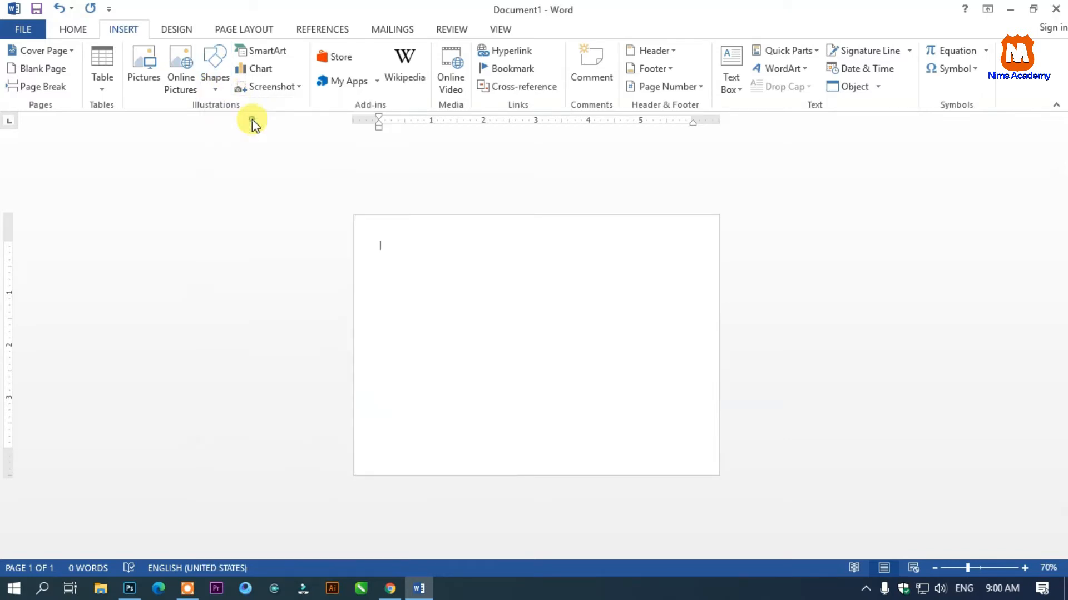
mouse_move(362, 220)
mouse_down()
mouse_move(600, 267)
mouse_move(717, 265)
mouse_move(707, 261)
mouse_up()
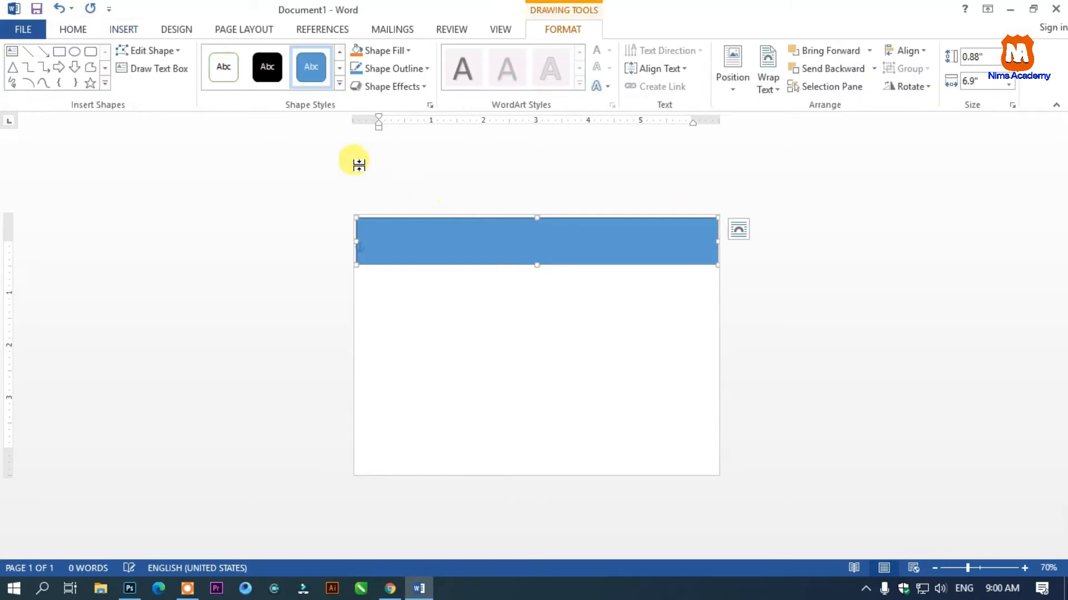
Fill the header rectangle with a dark blue theme colour and remove its outline
click(408, 50)
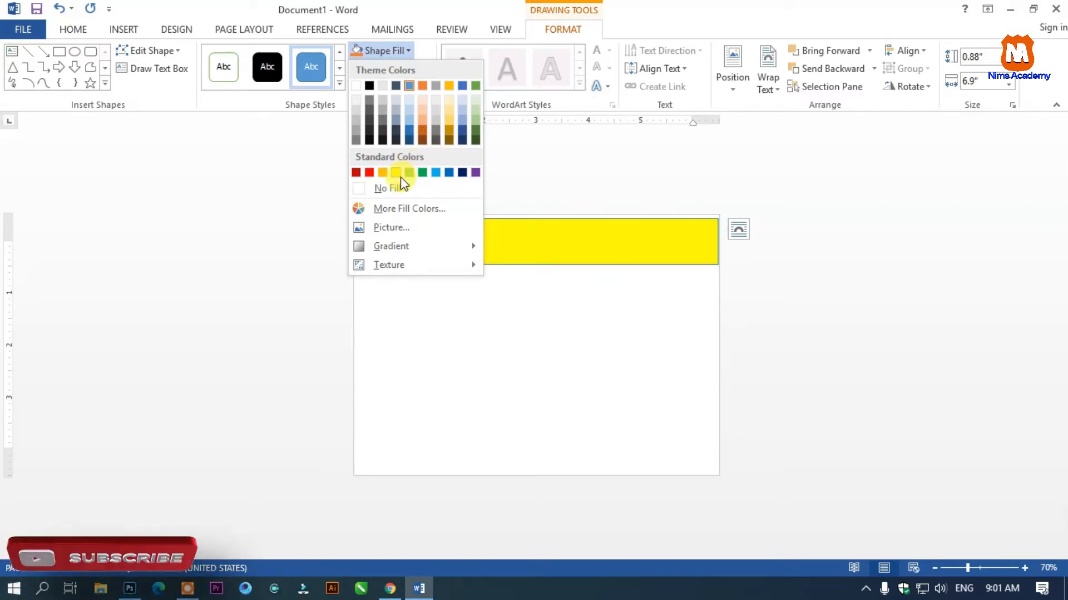
click(408, 133)
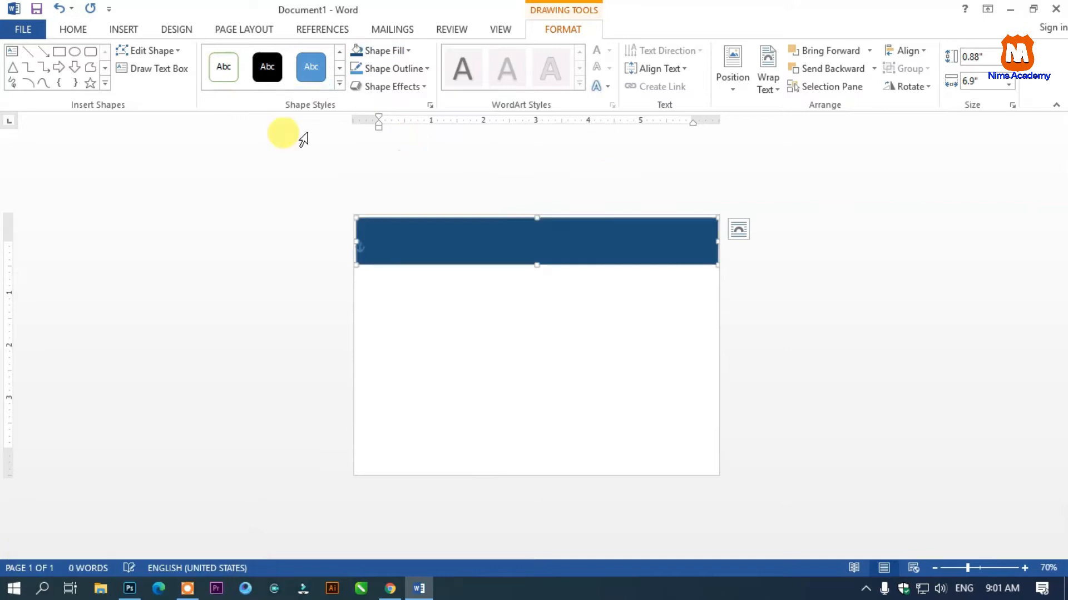
click(428, 70)
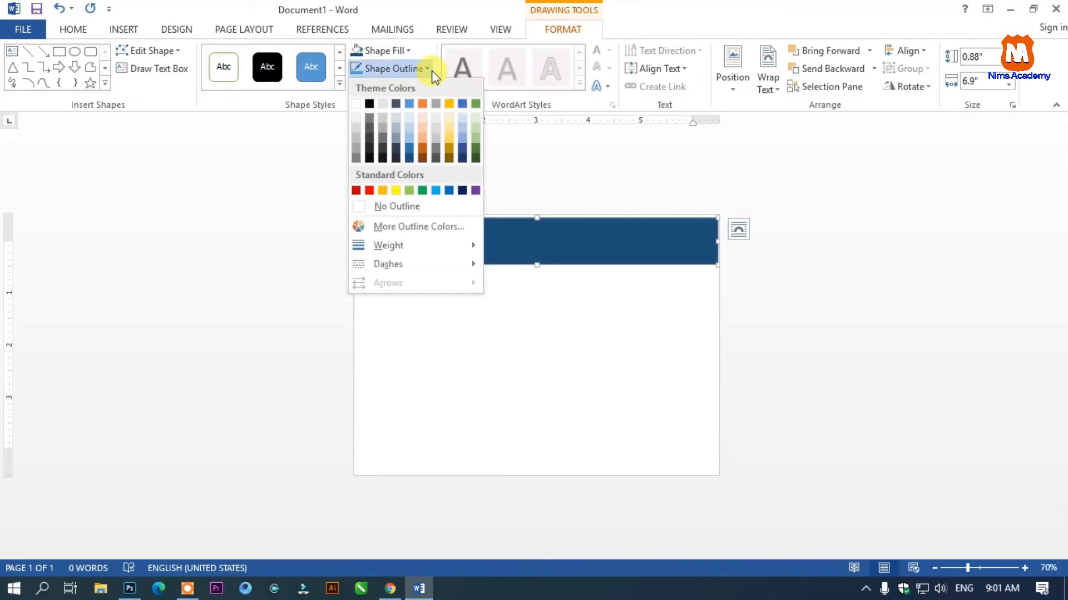
click(395, 206)
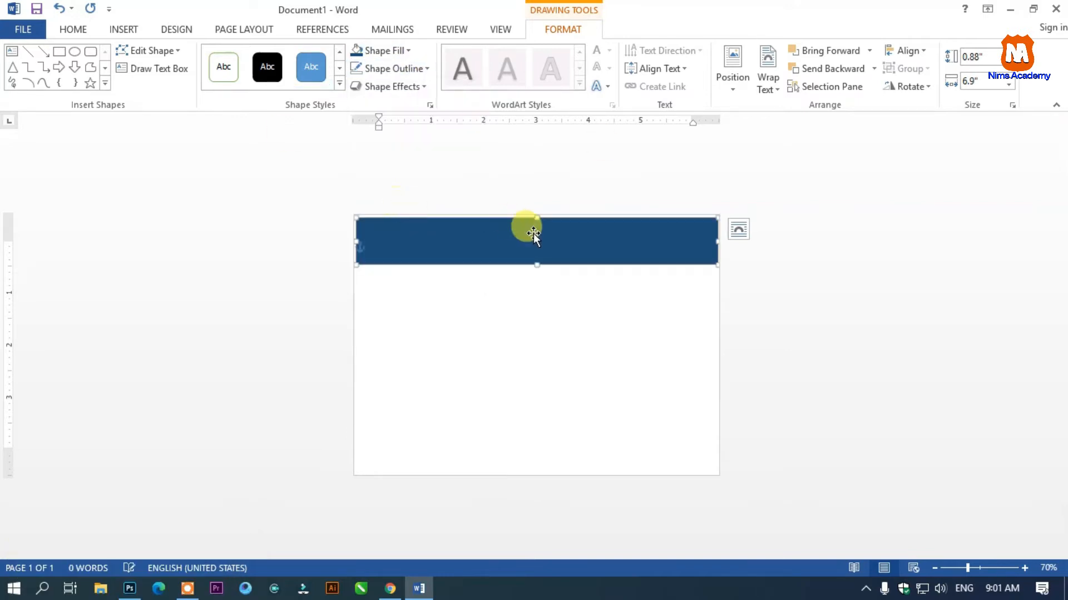
Stretch the header rectangle to about 6.98 by 0.94 inches so it meets the page's upper and side edges
scroll(532, 252, up, 5)
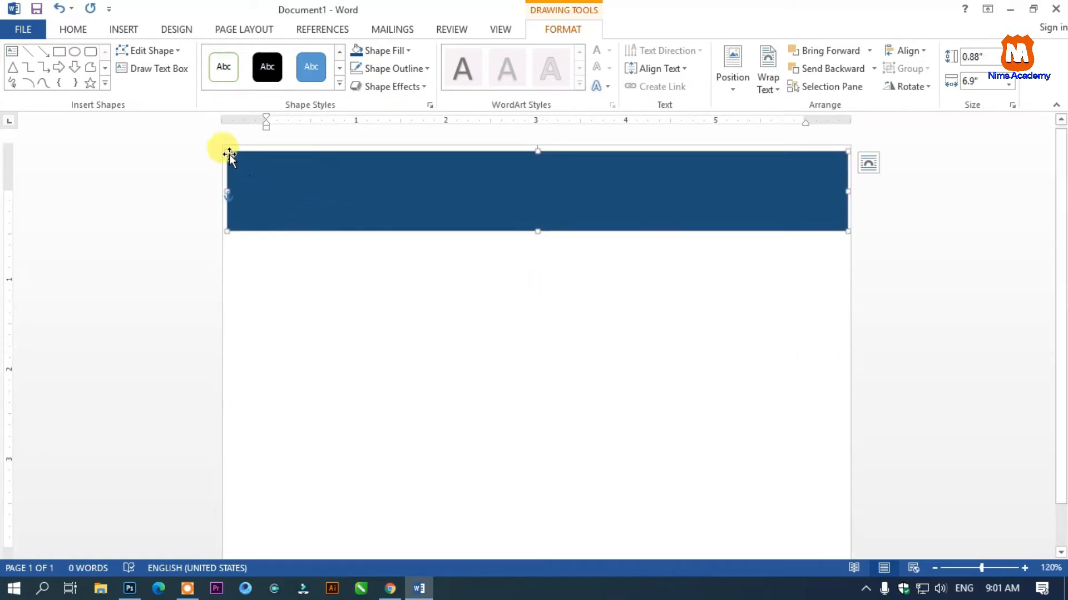
drag(228, 151, 223, 148)
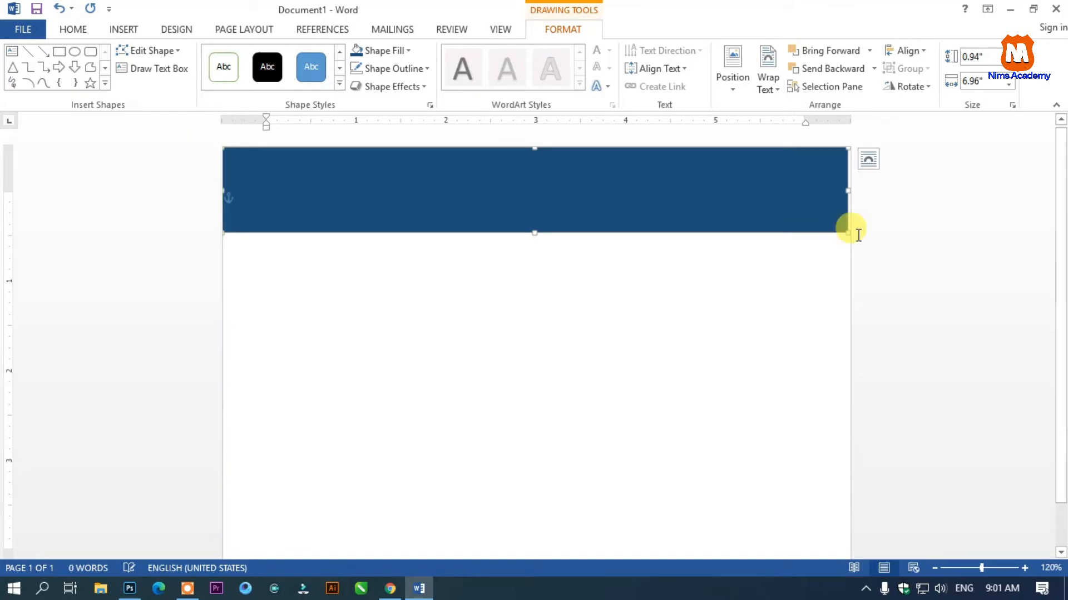
drag(845, 189, 848, 185)
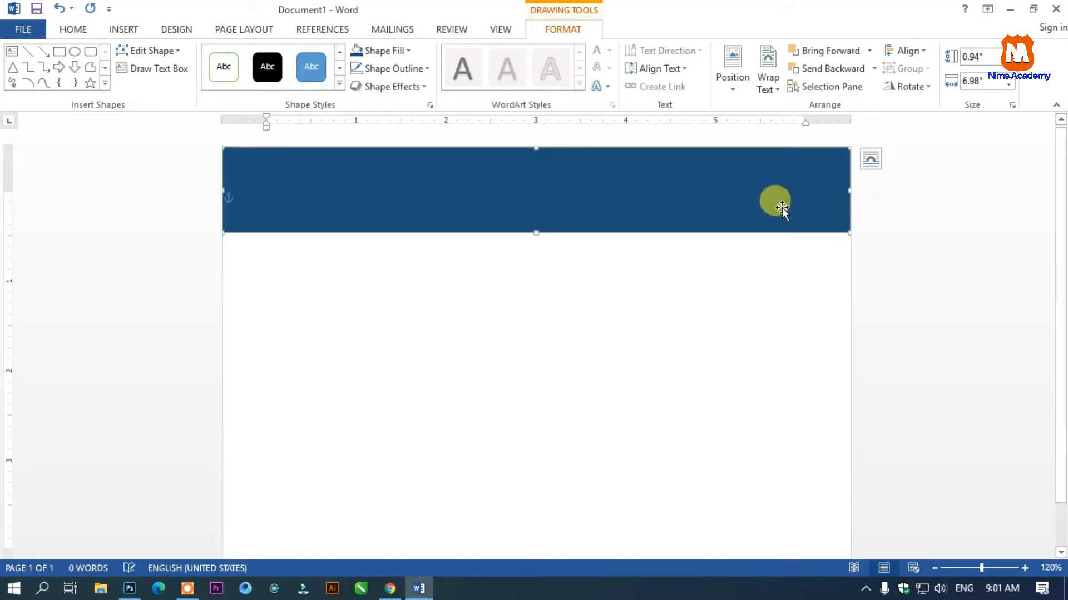
Insert plain black WordArt reading "Nims Academy" on the header band
ctrl+scroll(708, 229, down, 3)
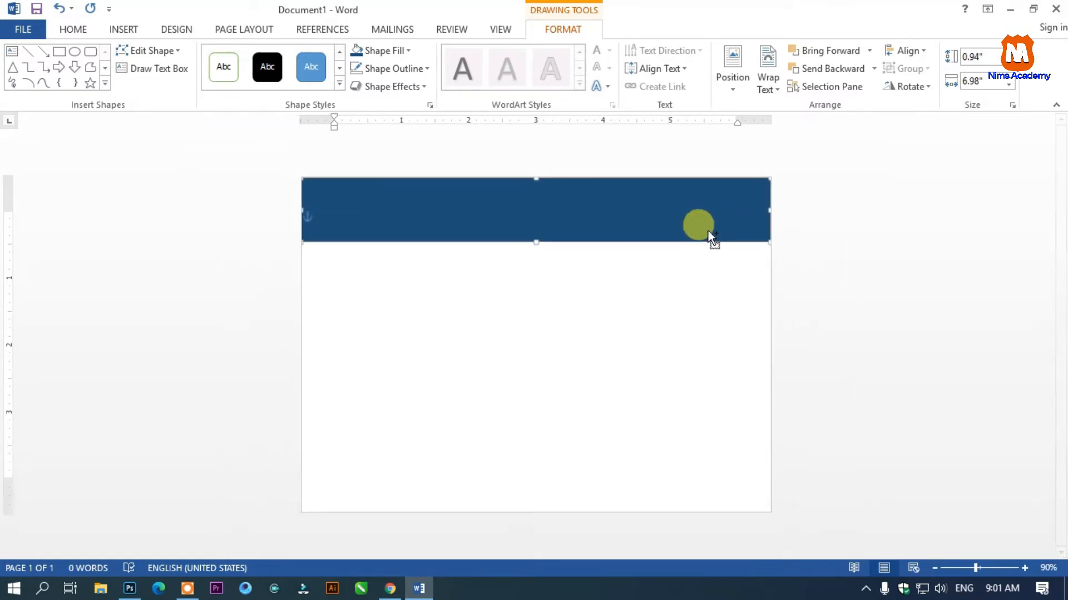
click(124, 29)
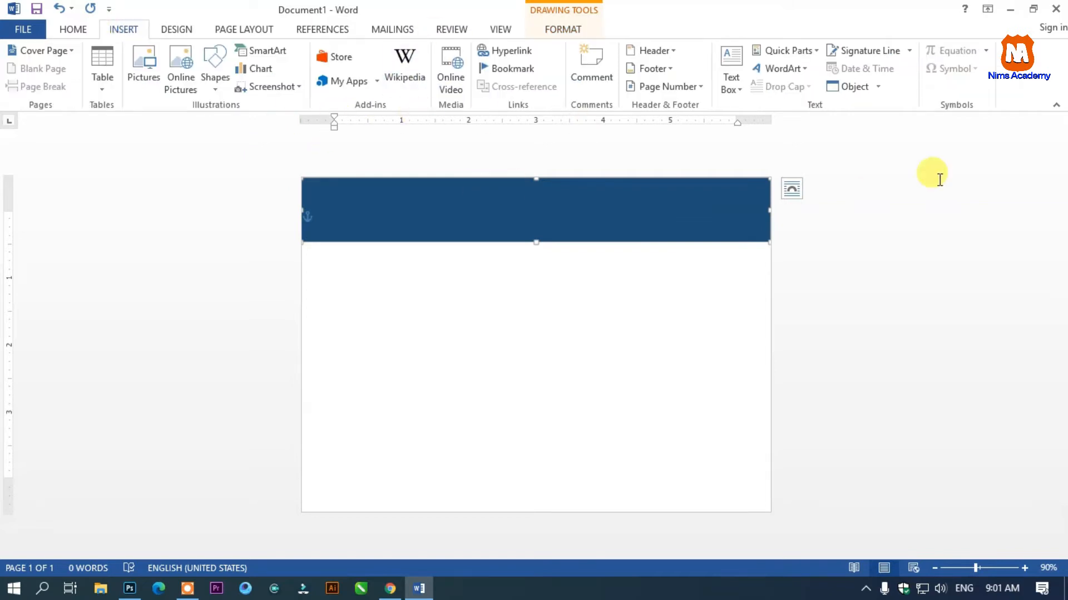
click(779, 68)
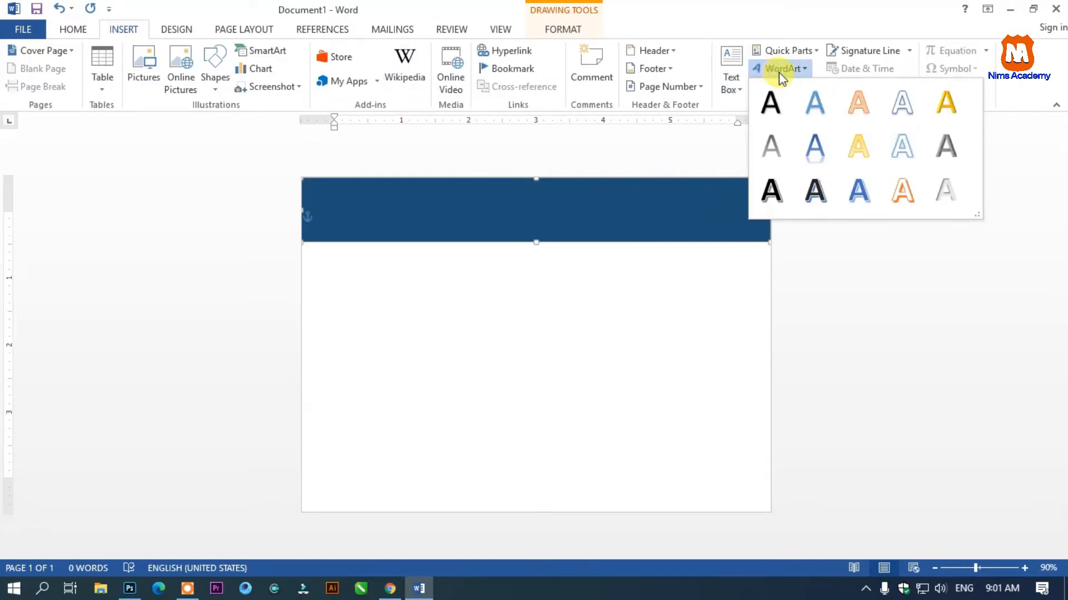
click(770, 111)
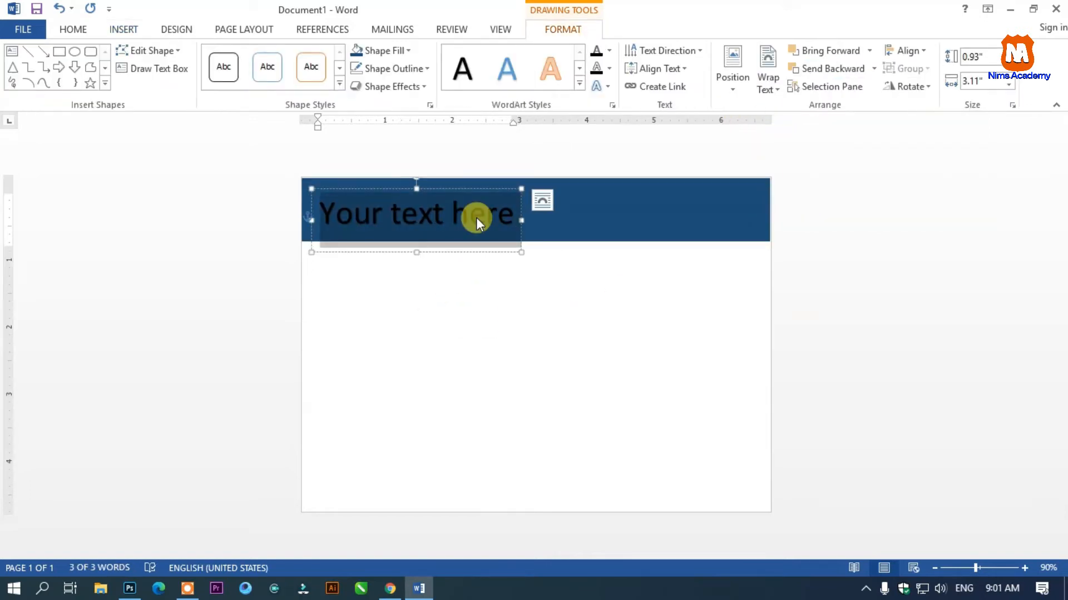
text(Nim)
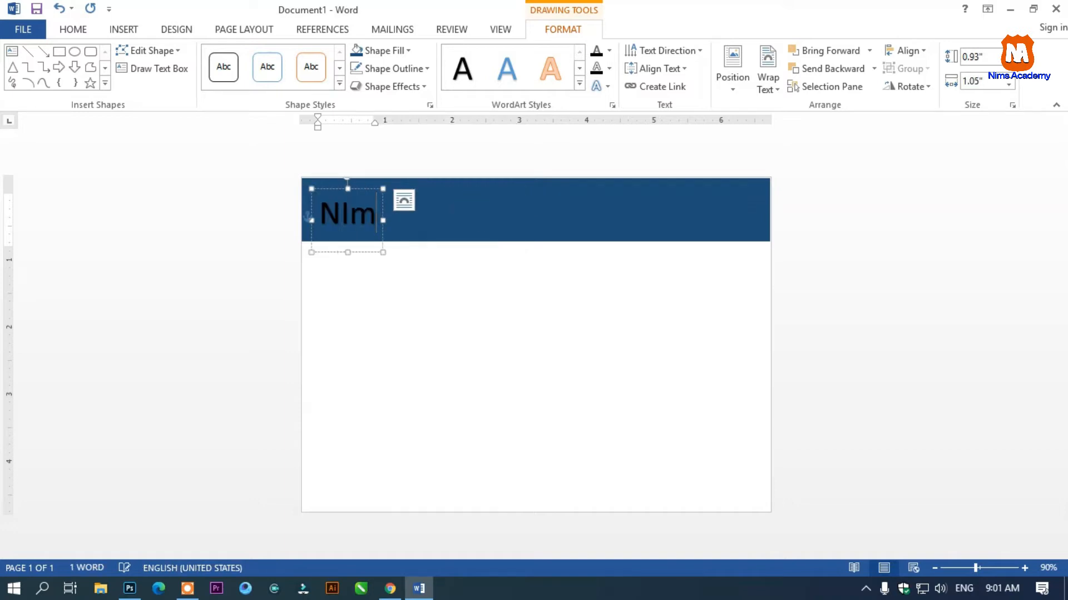
key(BackSpace)
key(BackSpace)
text(ims A)
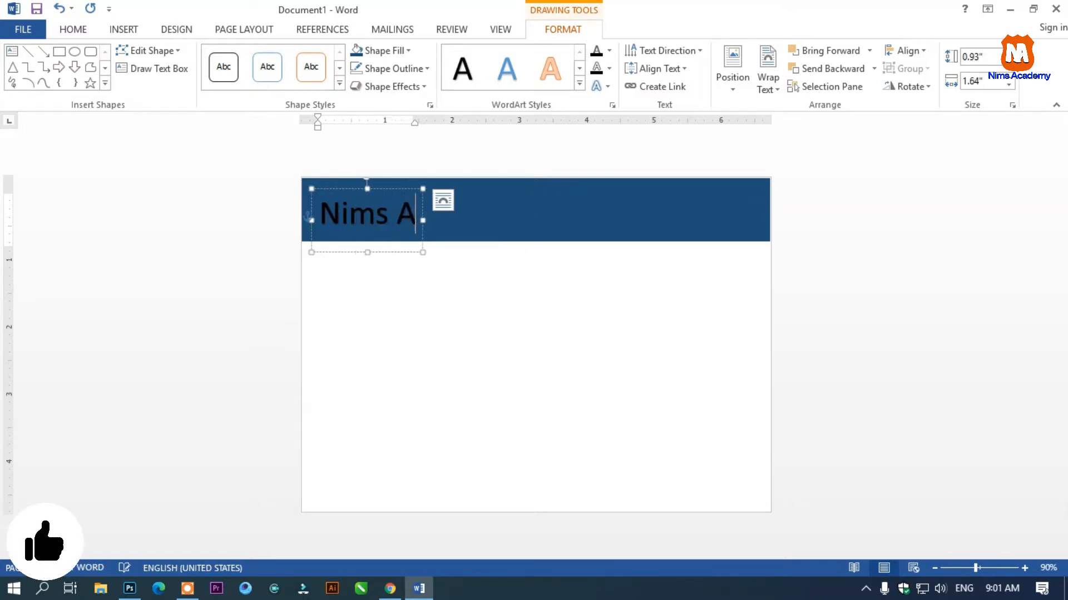
text(cademy)
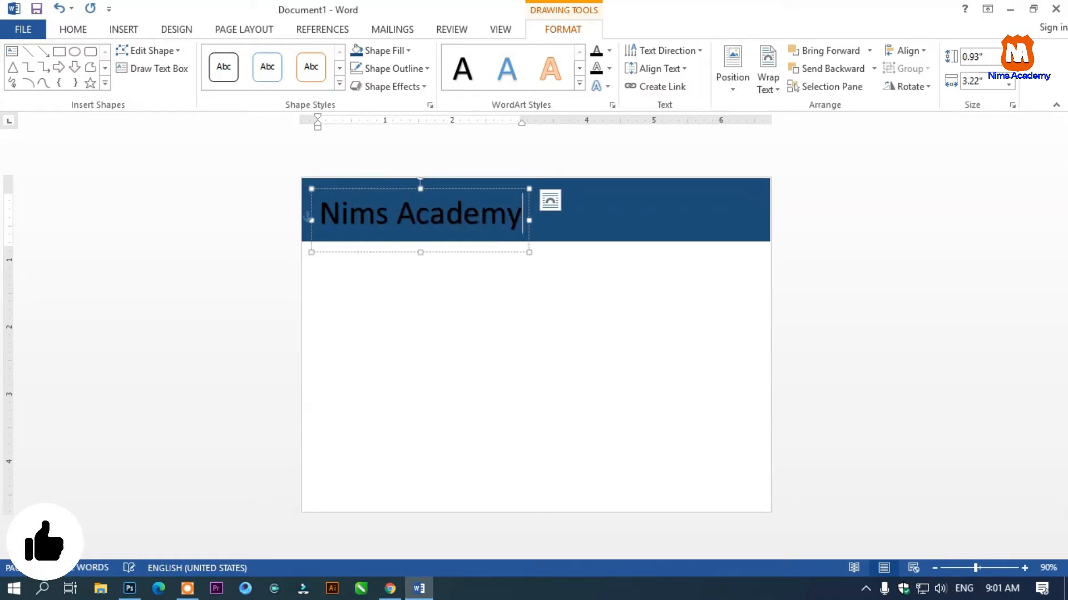
Enlarge the title's WordArt box to about 5.4 by 1.09 inches and centre it over the header band
drag(528, 251, 675, 263)
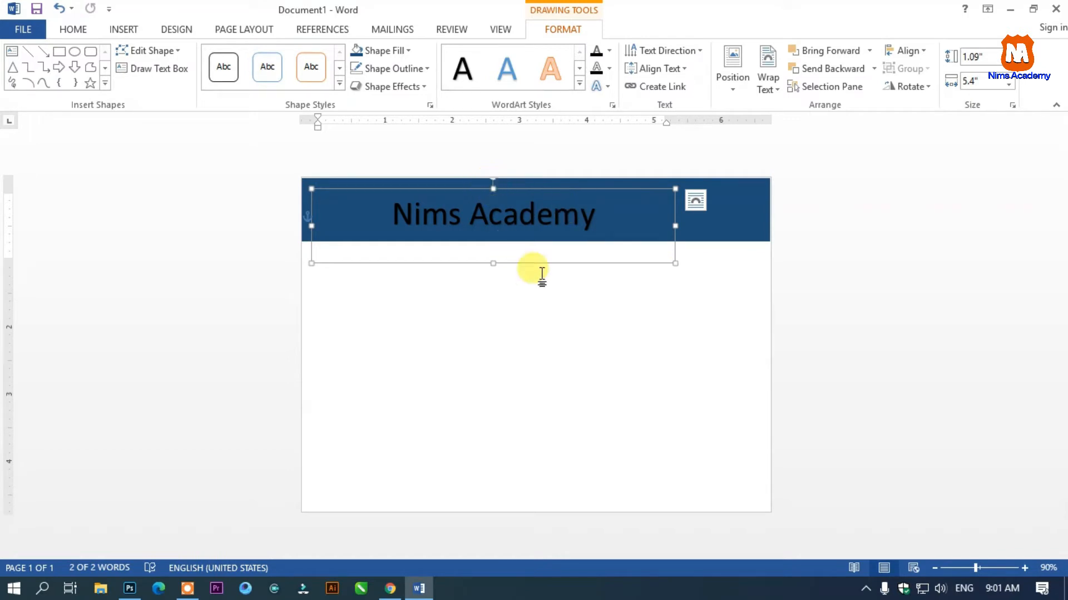
drag(495, 189, 518, 180)
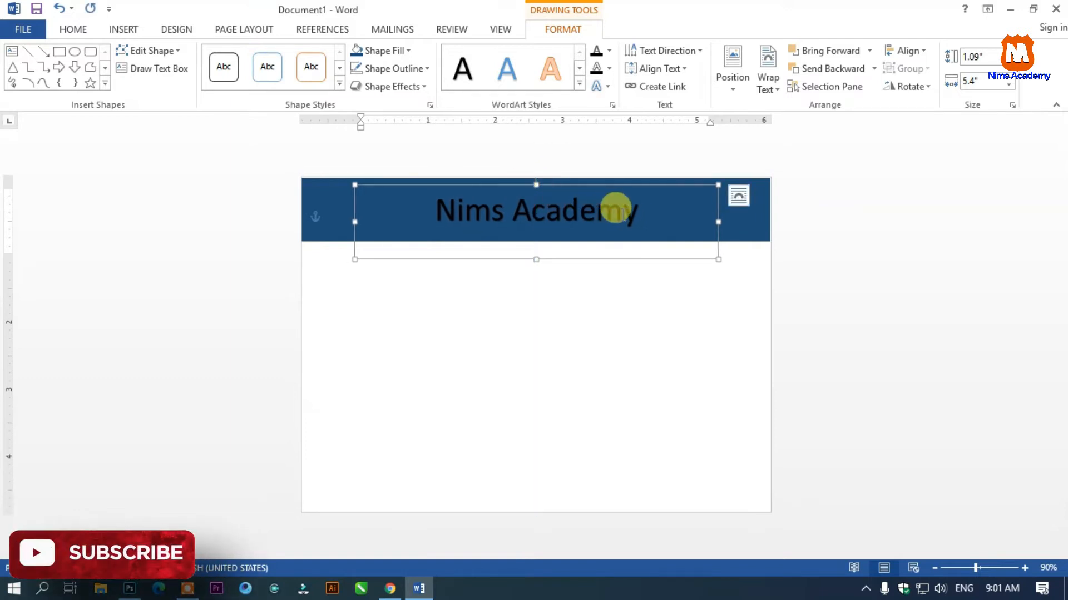
Colour the whole "Nims Academy" title text white
click(378, 218)
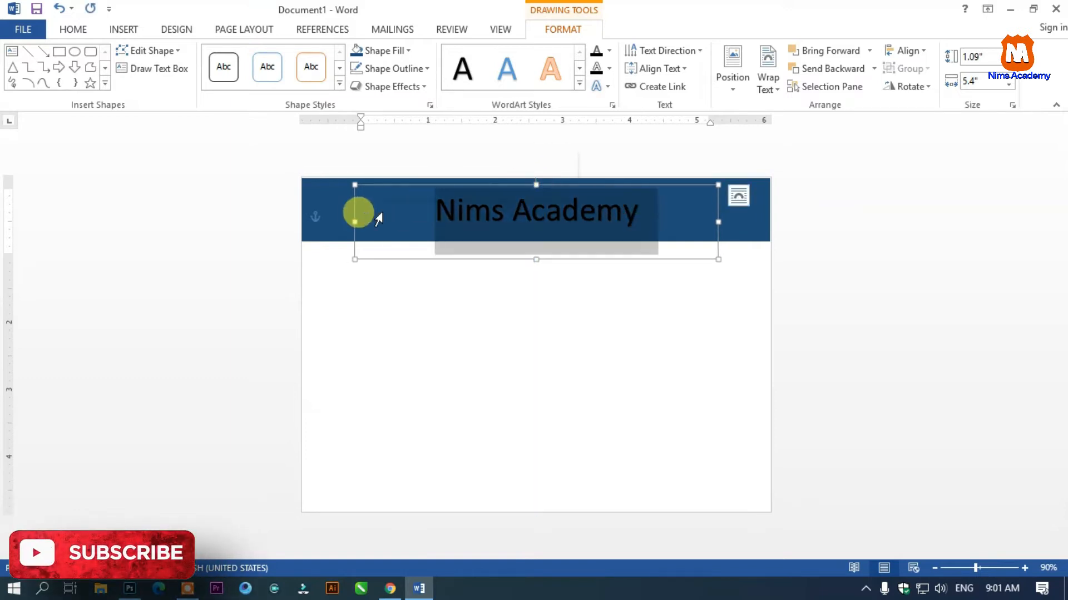
click(74, 29)
click(322, 81)
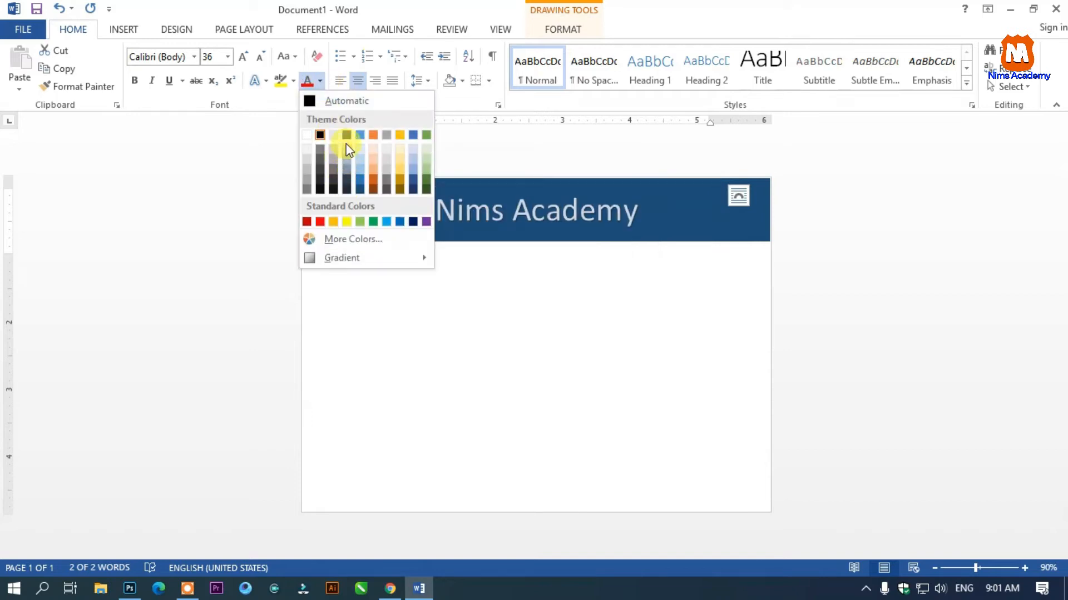
click(306, 135)
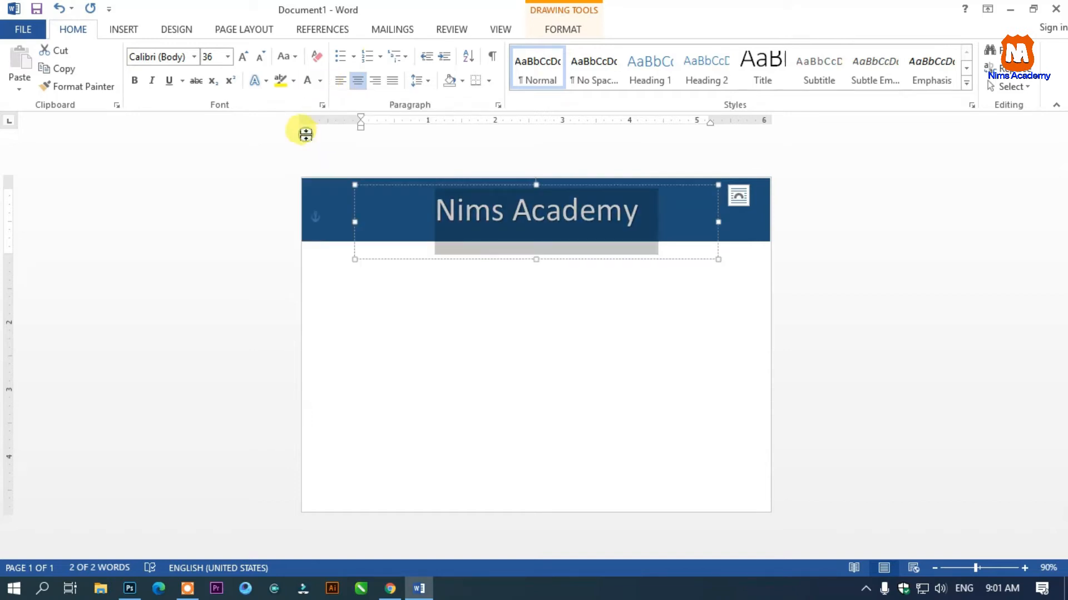
Try the American Captain font on the header title
click(193, 58)
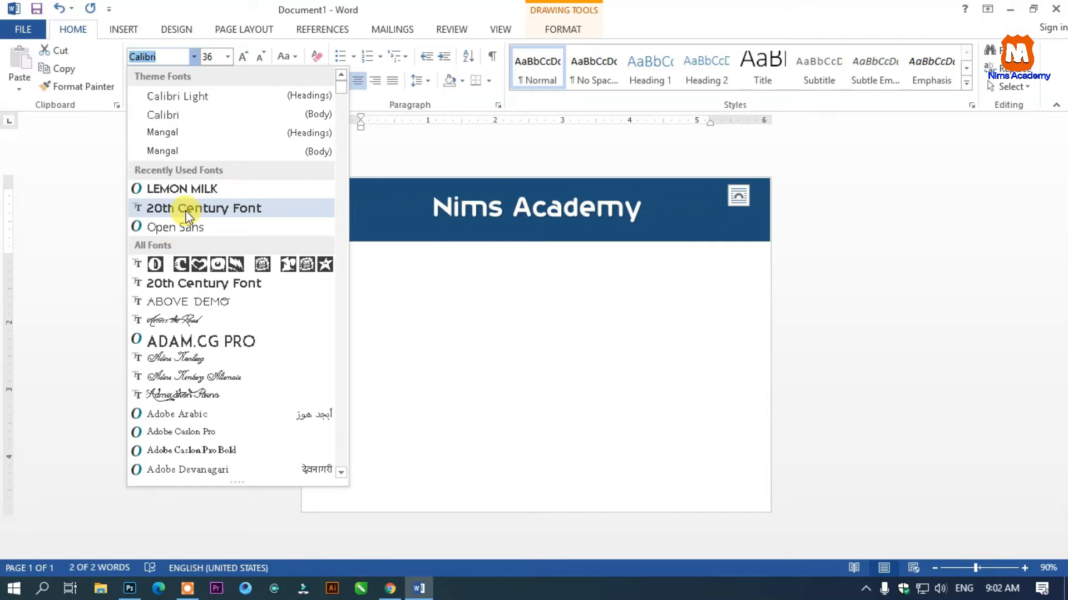
scroll(192, 278, down, 3)
scroll(192, 283, down, 8)
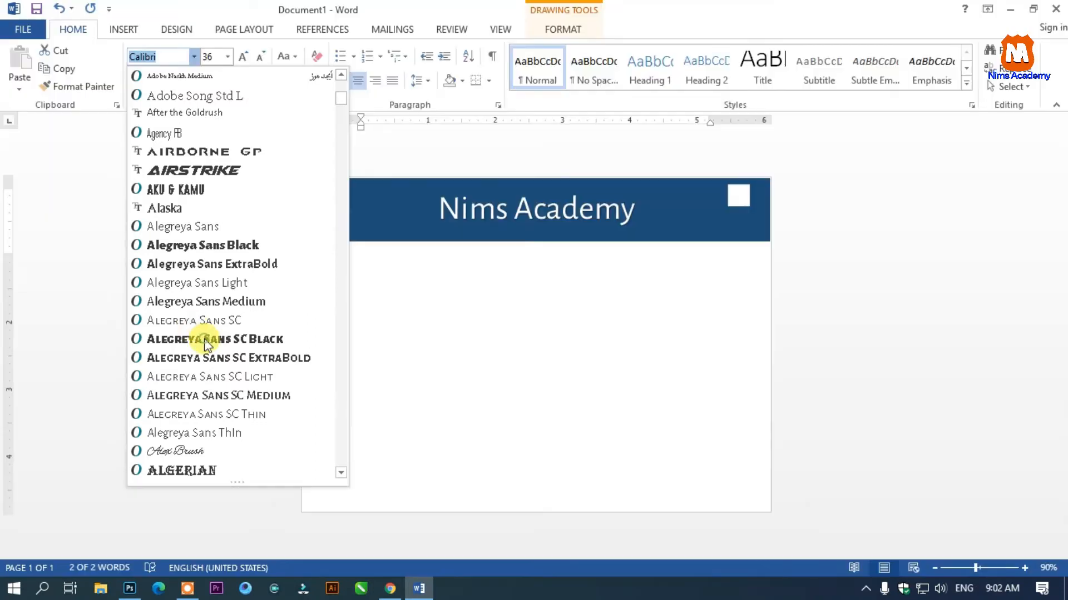
click(205, 345)
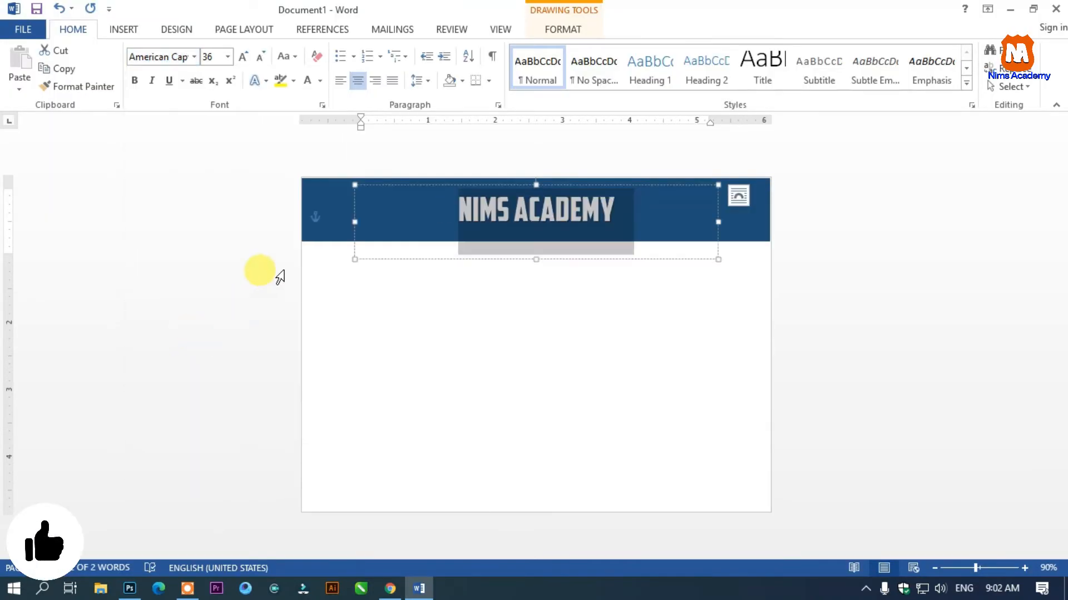
Set the header title's font to Baron Neue Black
click(354, 221)
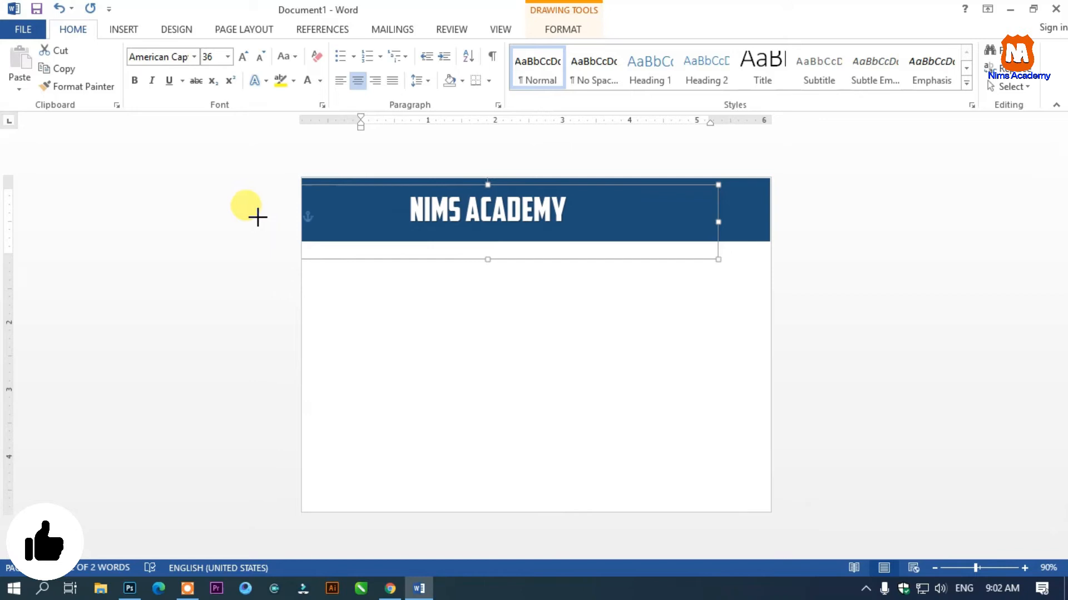
click(195, 56)
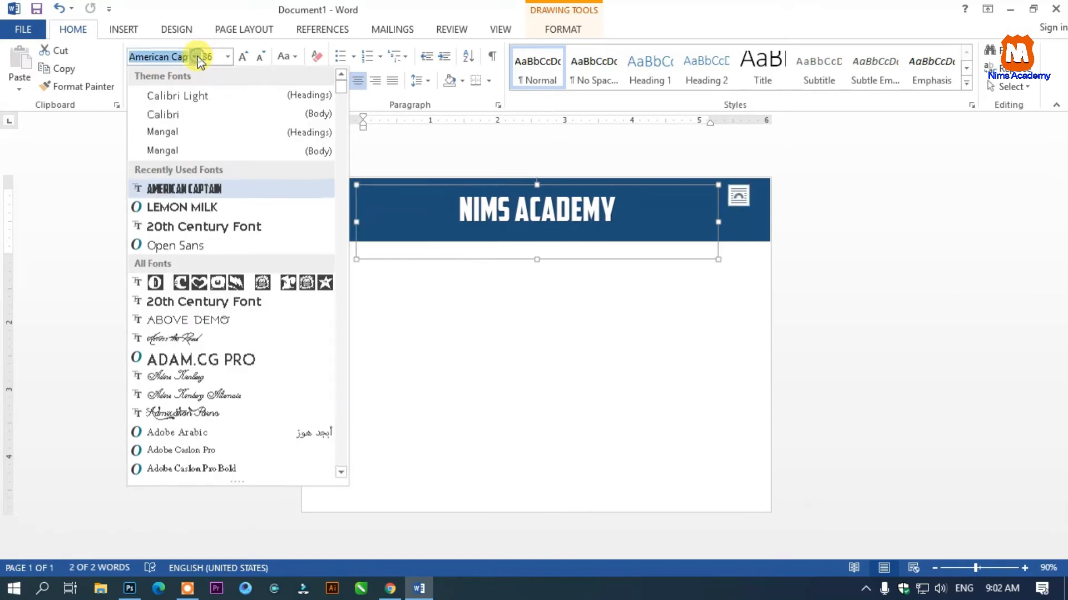
scroll(215, 261, down, 10)
scroll(215, 284, down, 3)
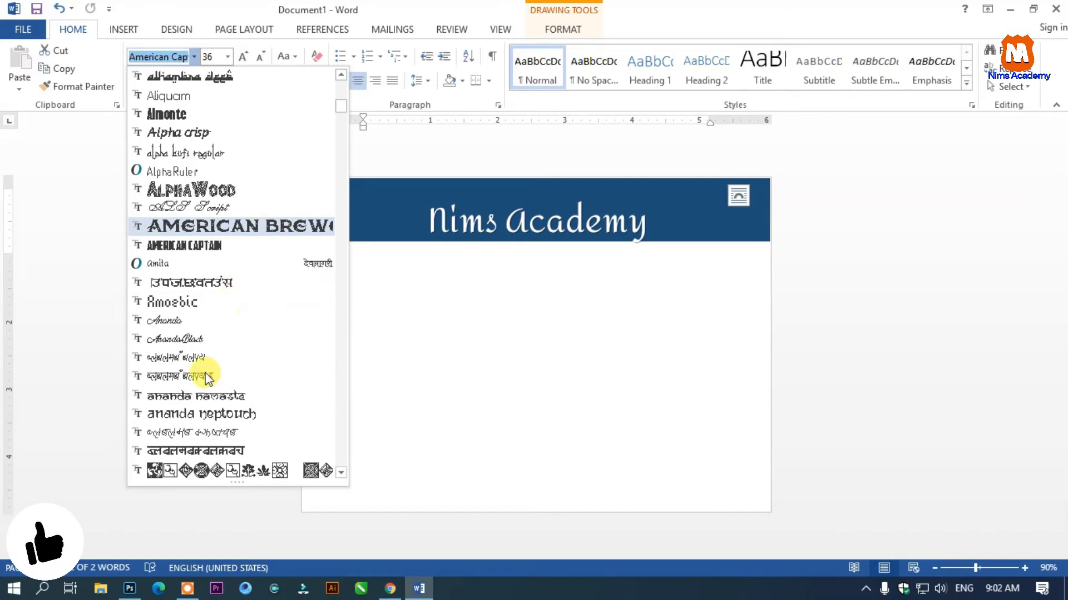
scroll(177, 337, down, 15)
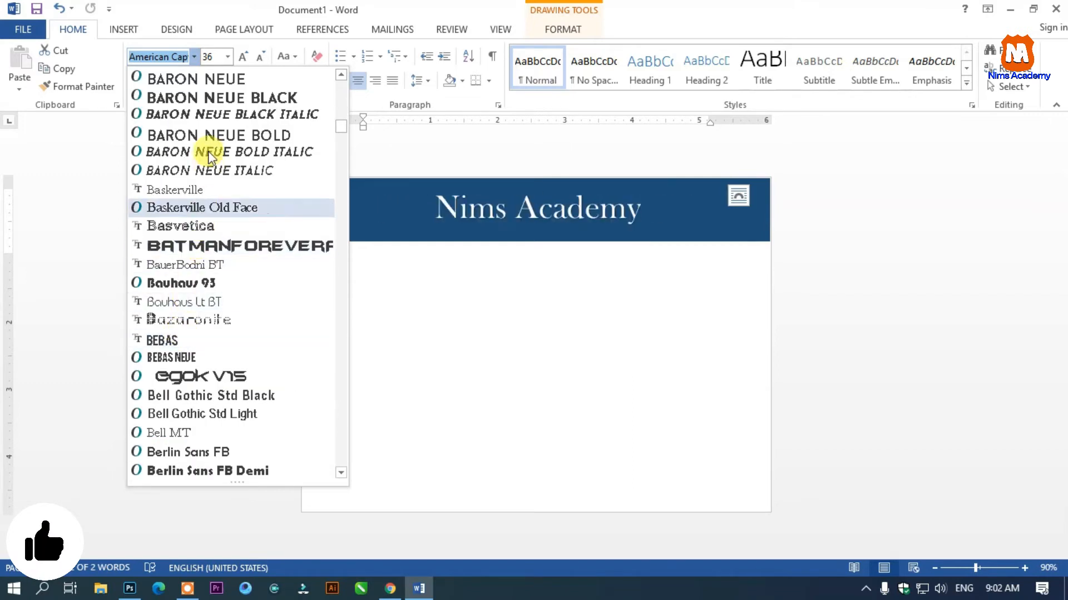
click(213, 97)
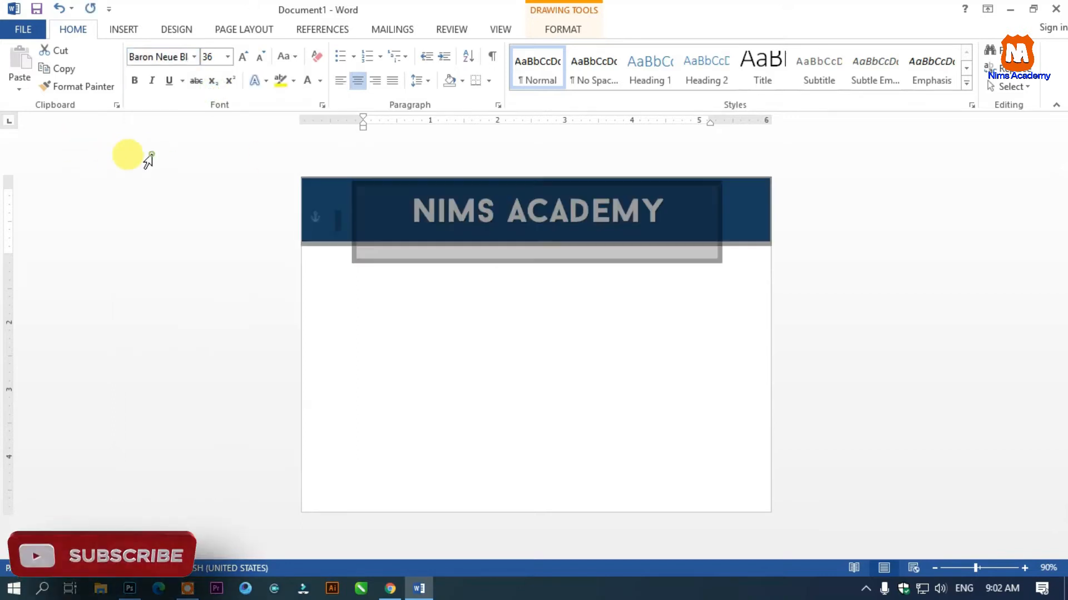
click(271, 193)
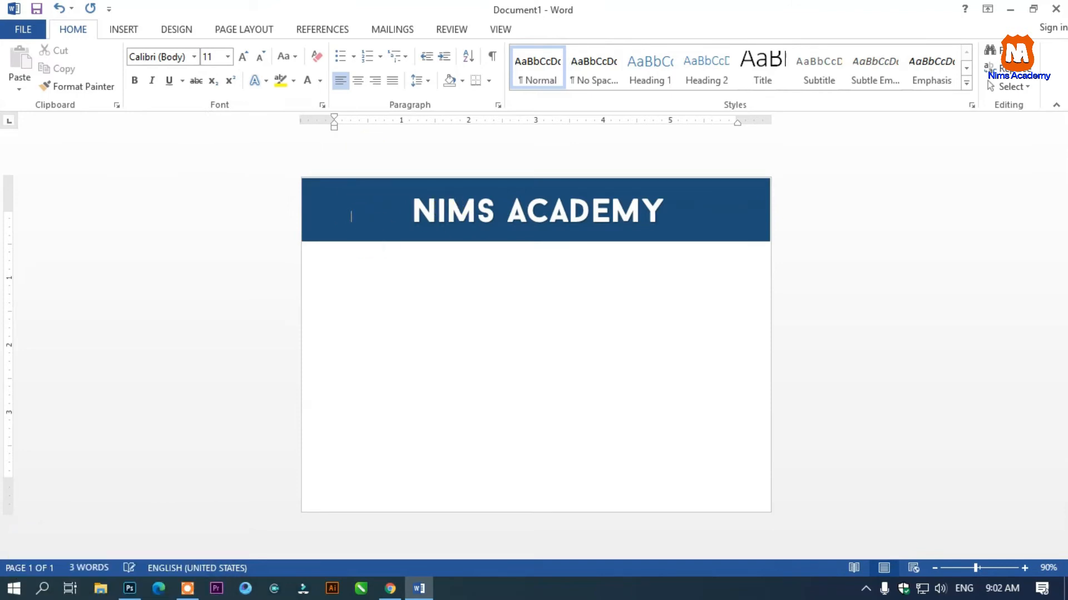
key(ctrl+a)
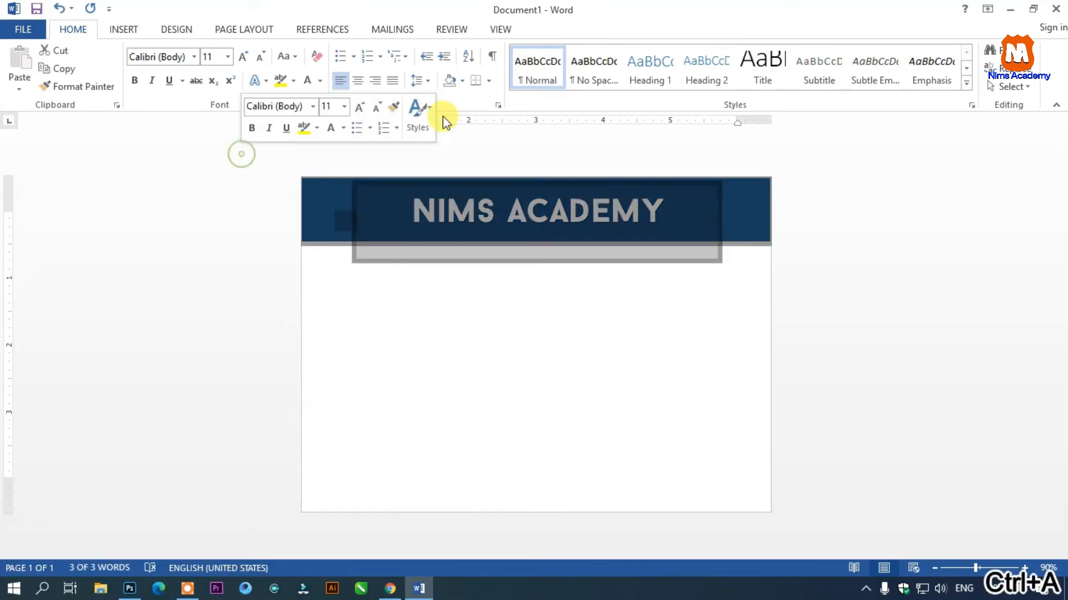
key(ctrl+z)
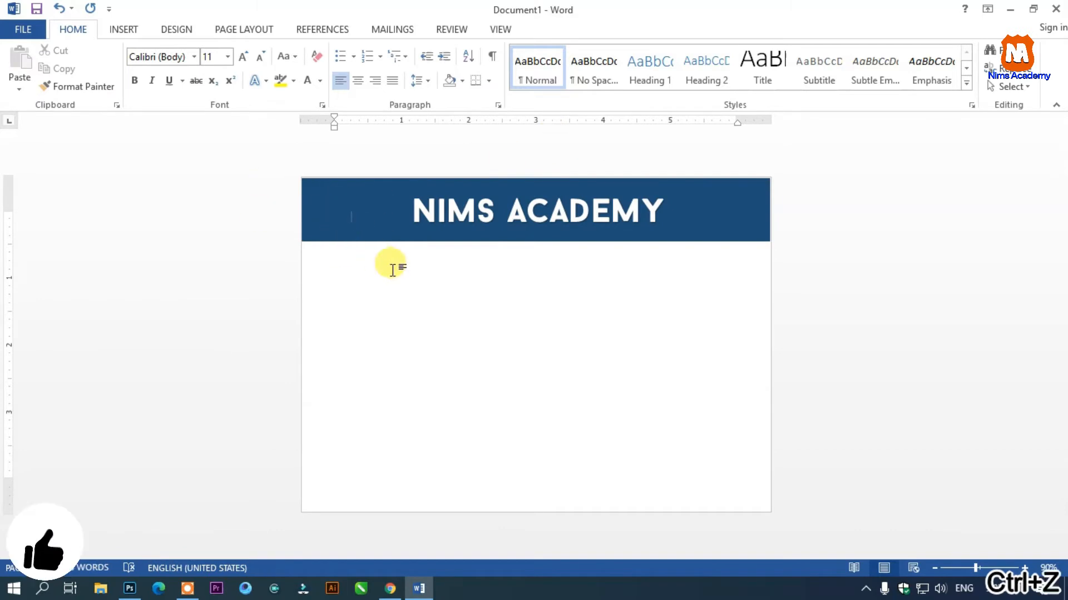
Insert plain black WordArt reading "logo" over the header band
click(123, 29)
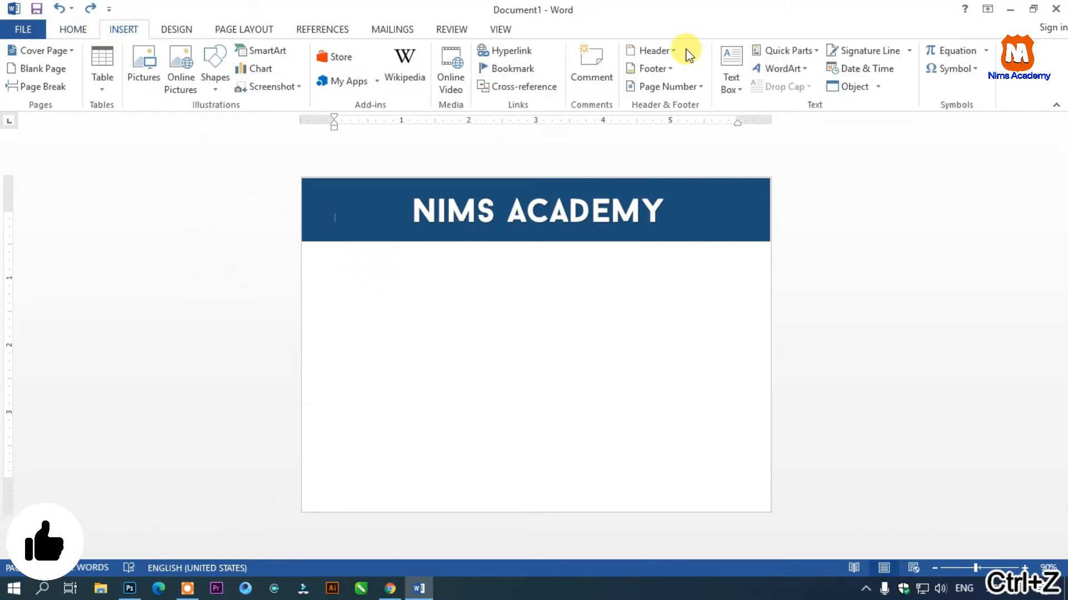
click(784, 69)
click(771, 139)
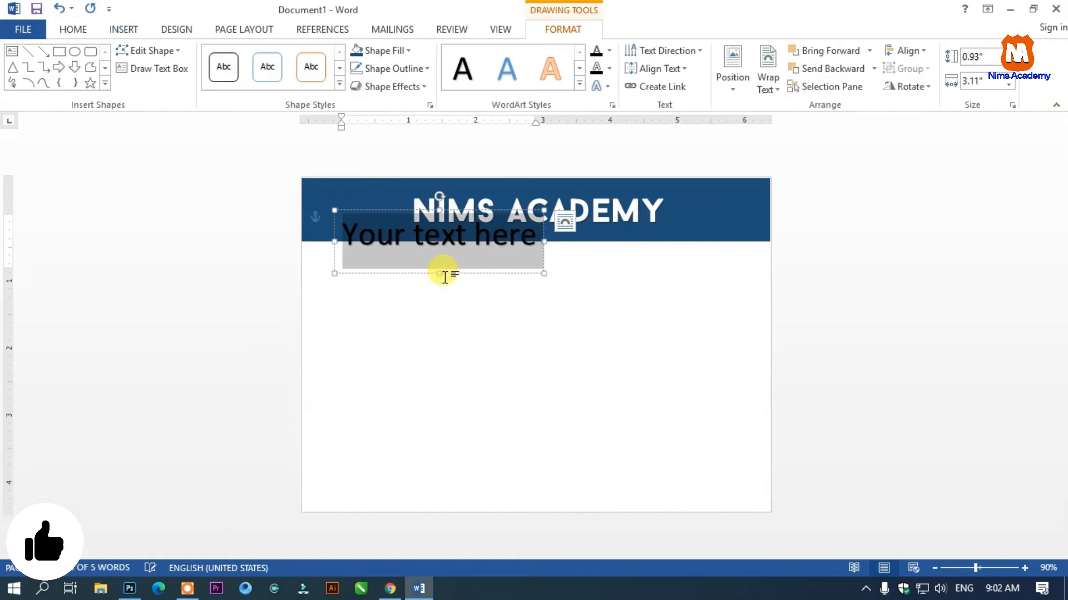
text(logo)
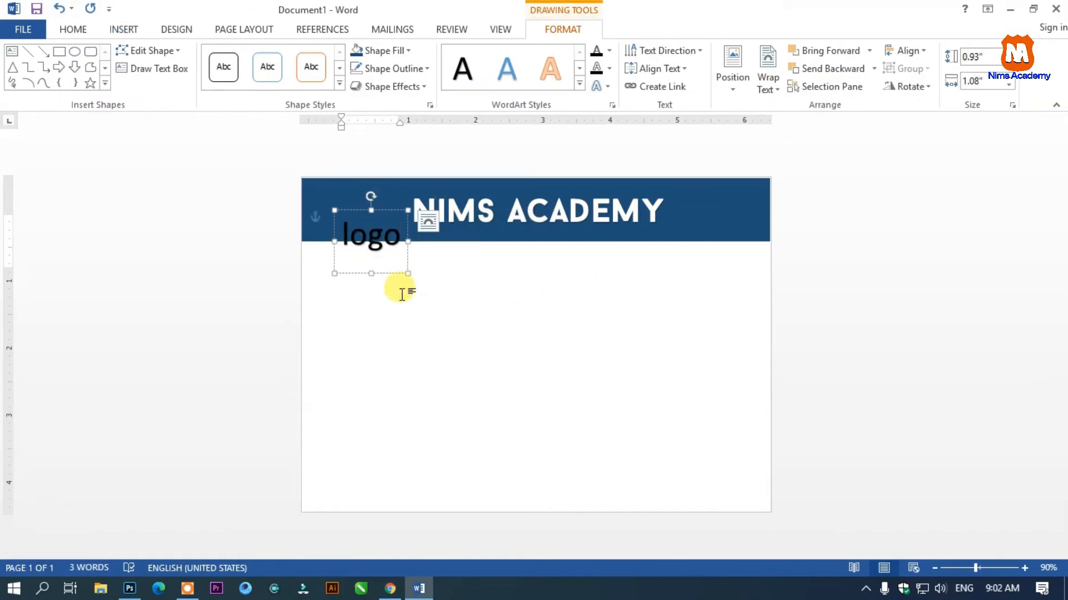
Resize the "logo" WordArt box to about 1.23 by 0.84 inches and reduce its text to 24 pt
mouse_move(403, 271)
mouse_down()
mouse_move(374, 250)
mouse_move(418, 267)
mouse_up()
double_click(406, 232)
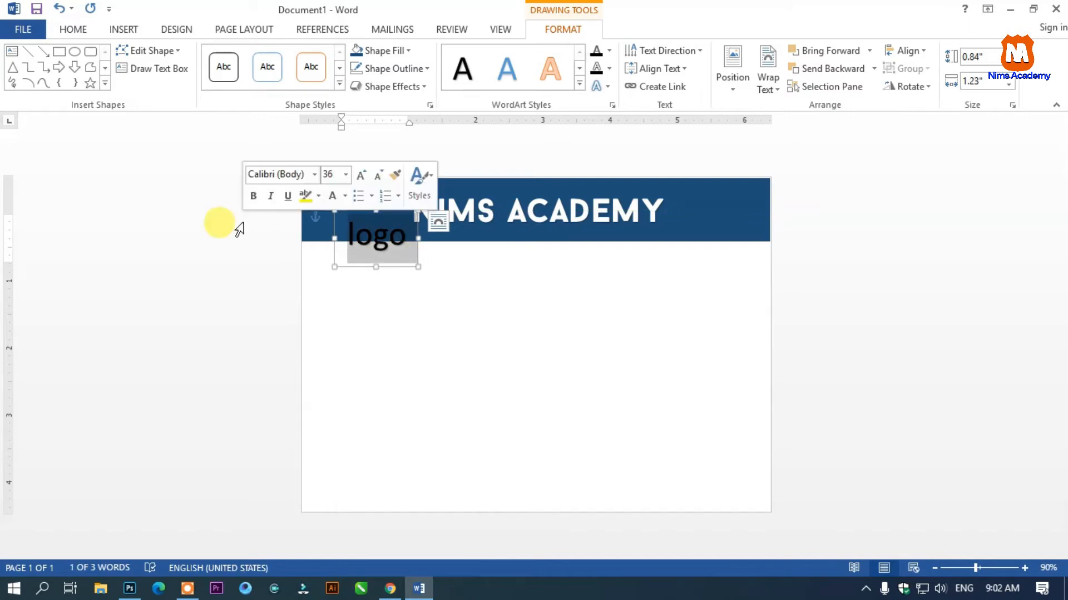
key(ctrl+shift+comma)
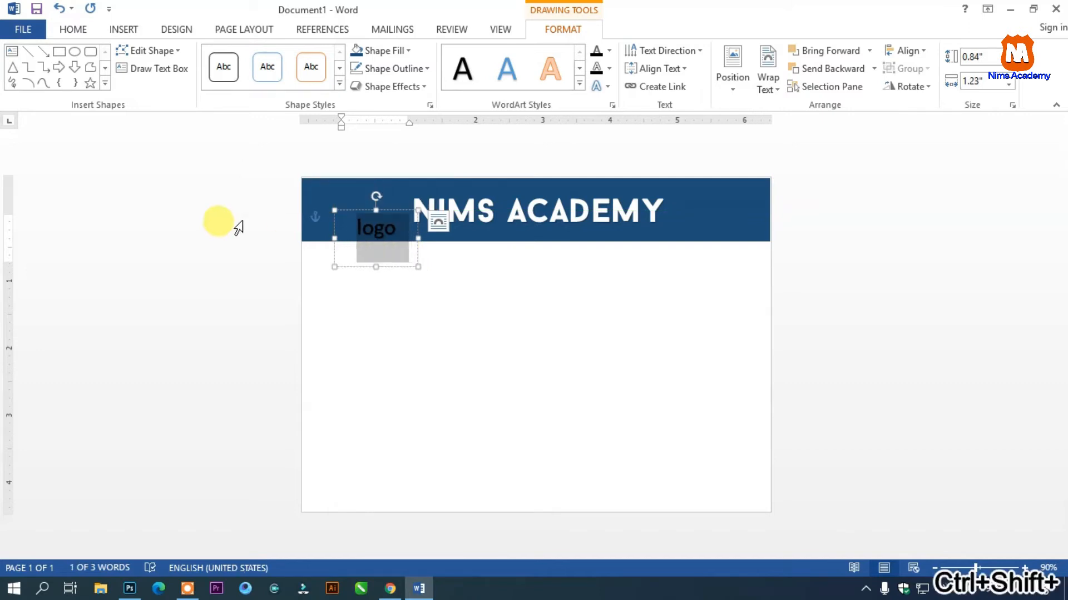
Move the "logo" WordArt box to the left end of the header band, beside the title
click(358, 201)
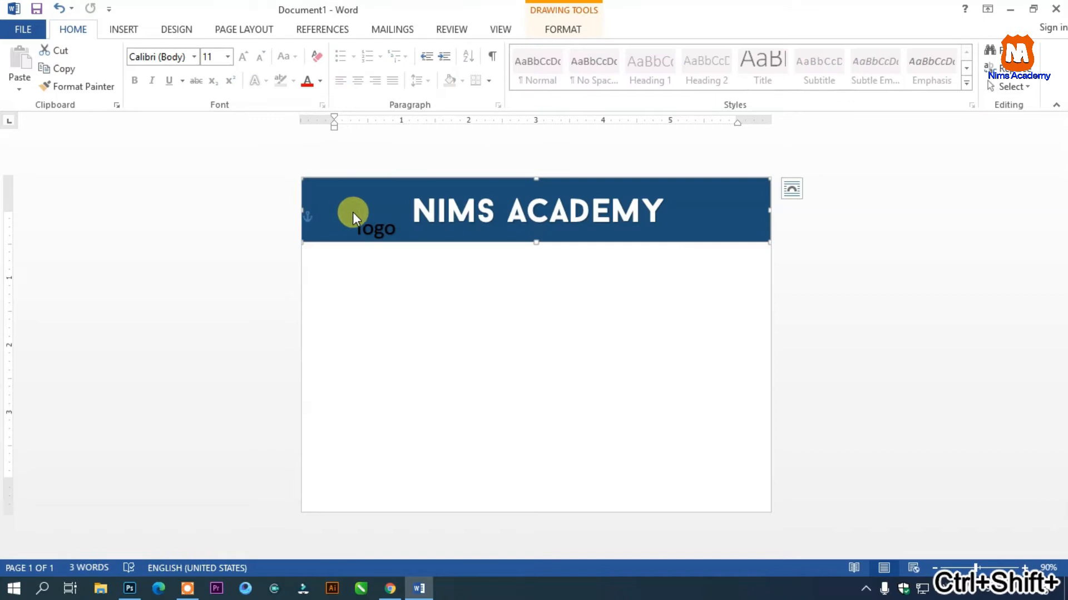
click(361, 226)
drag(379, 211, 352, 192)
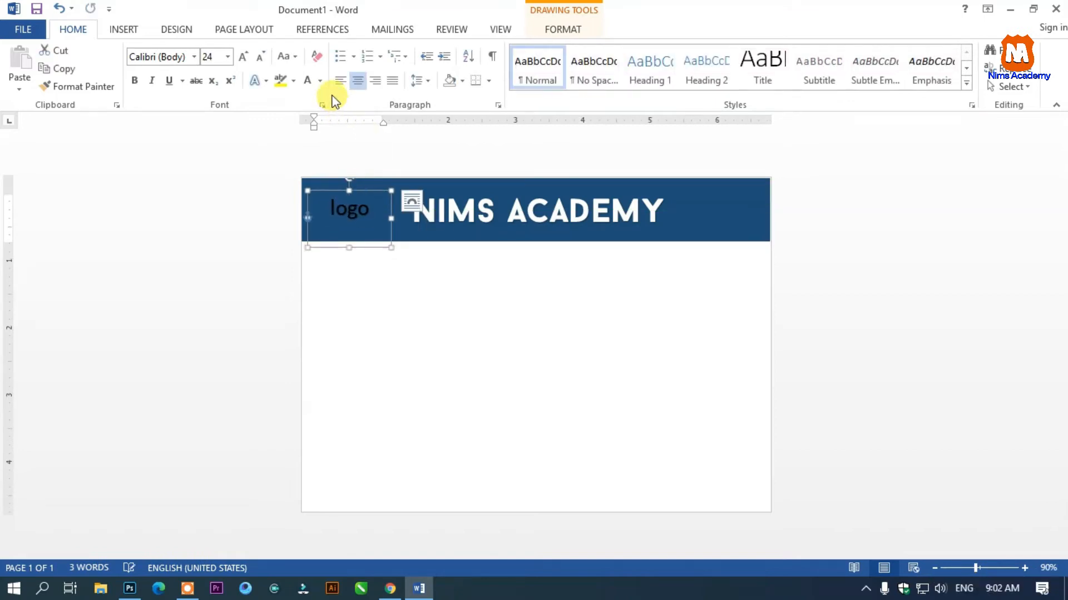
triple_click(361, 208)
drag(341, 209, 285, 209)
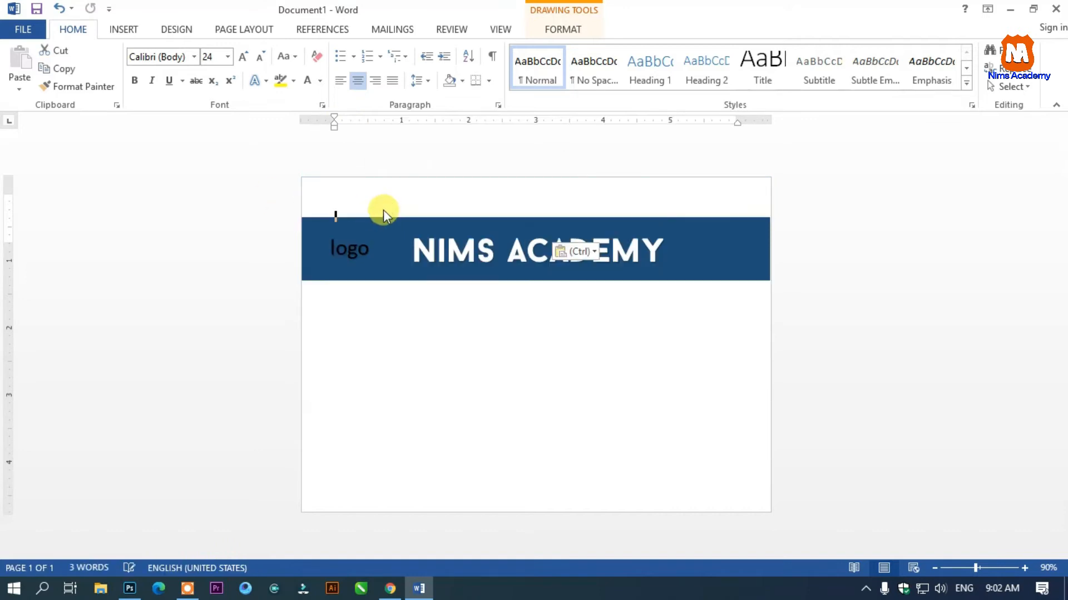
key(ctrl+z)
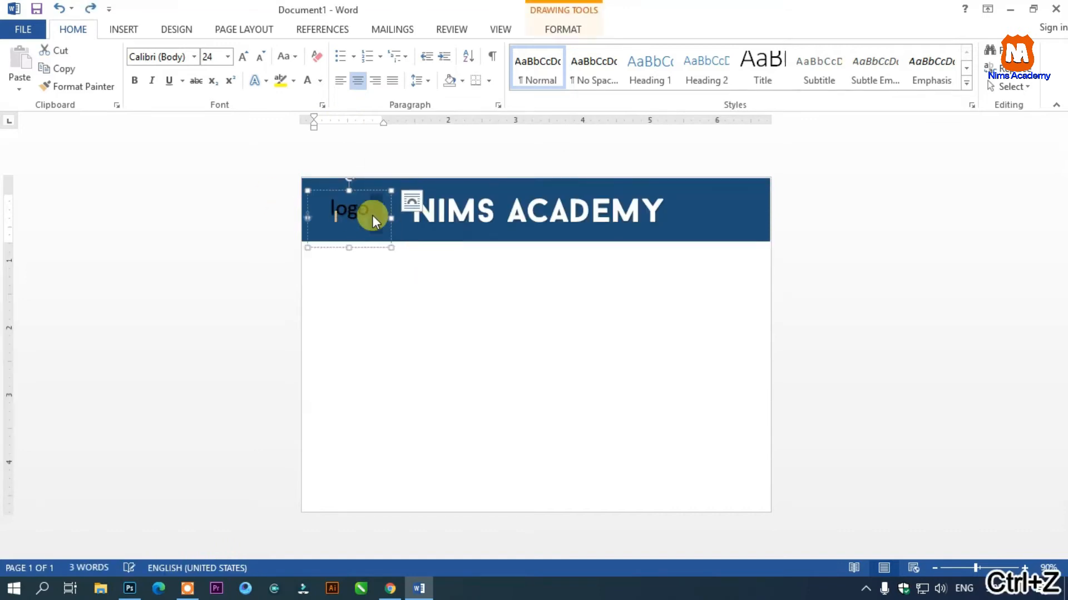
Colour the "logo" text standard yellow
drag(373, 207, 320, 204)
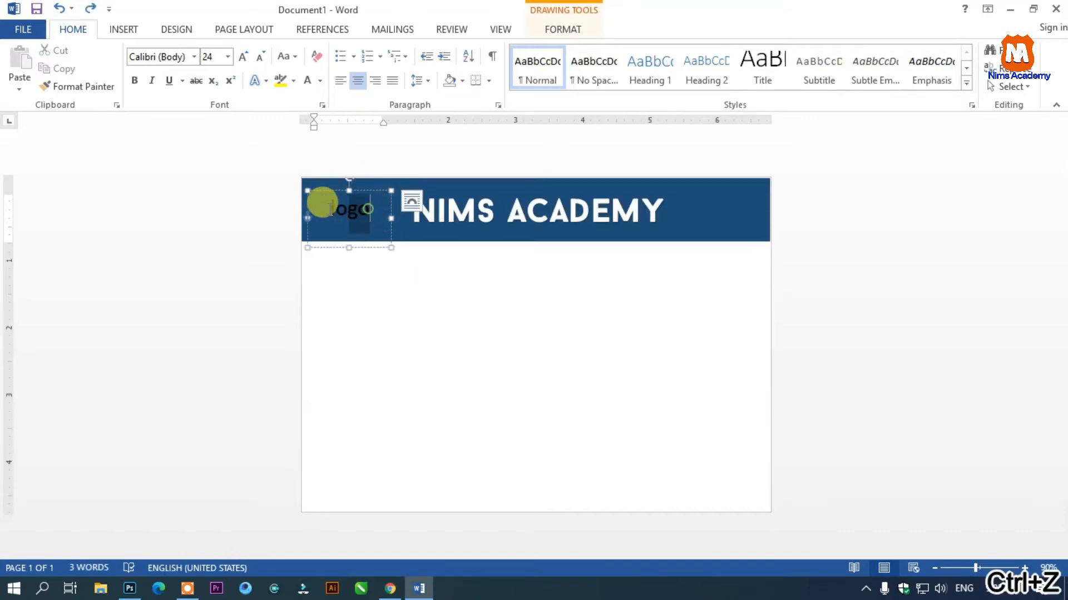
click(320, 81)
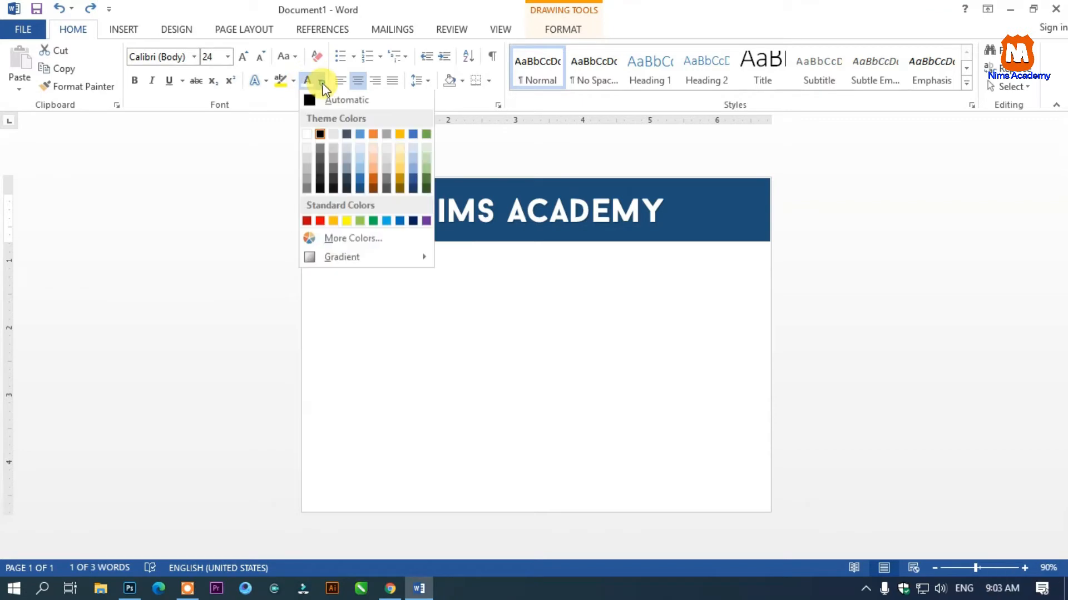
click(348, 221)
click(469, 231)
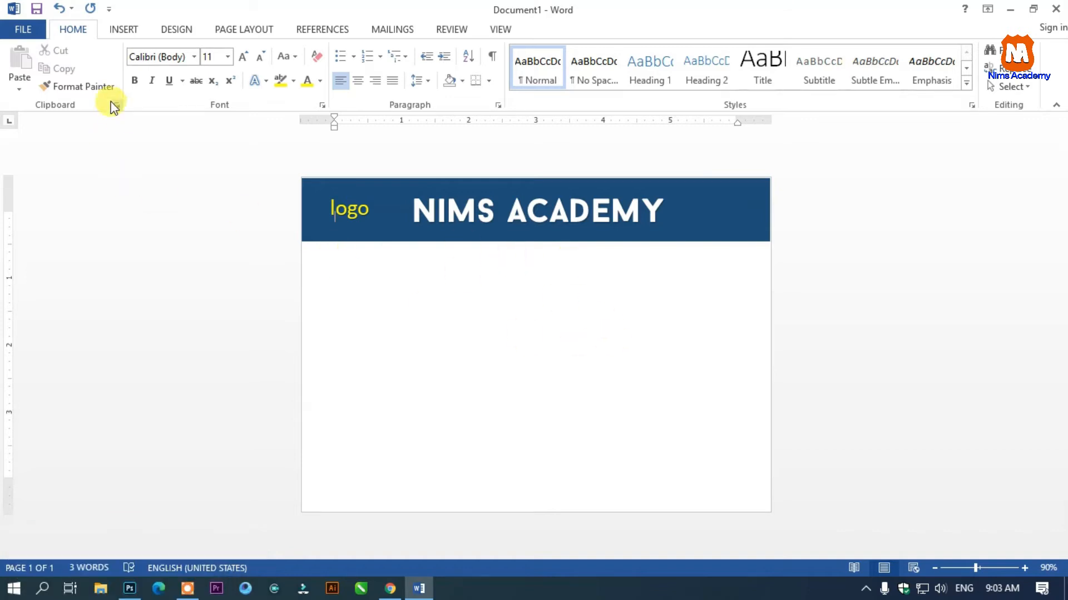
click(132, 34)
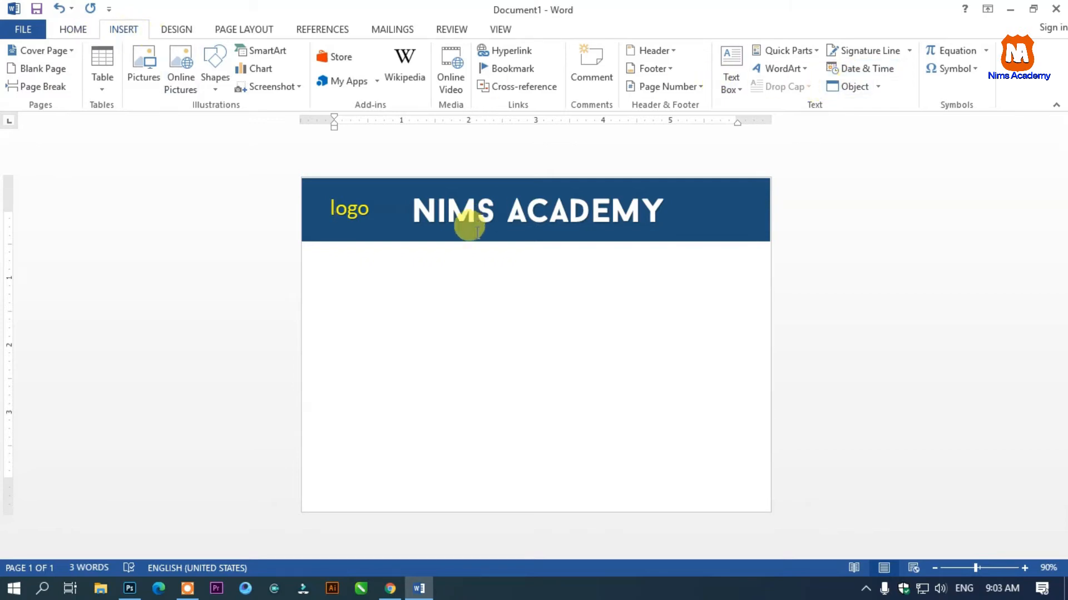
click(341, 203)
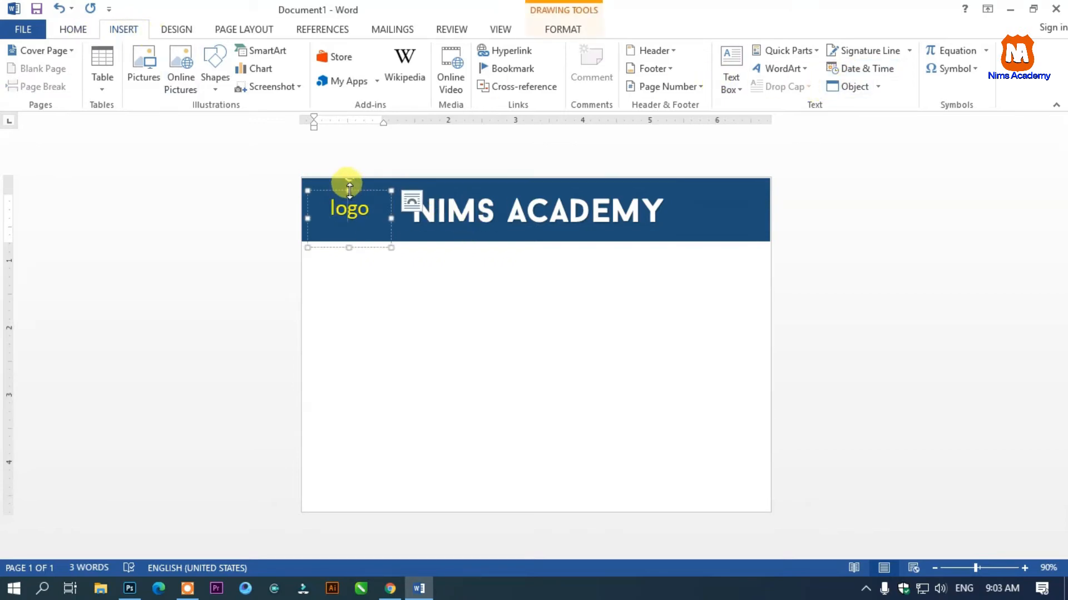
drag(349, 184, 355, 217)
key(ctrl+z)
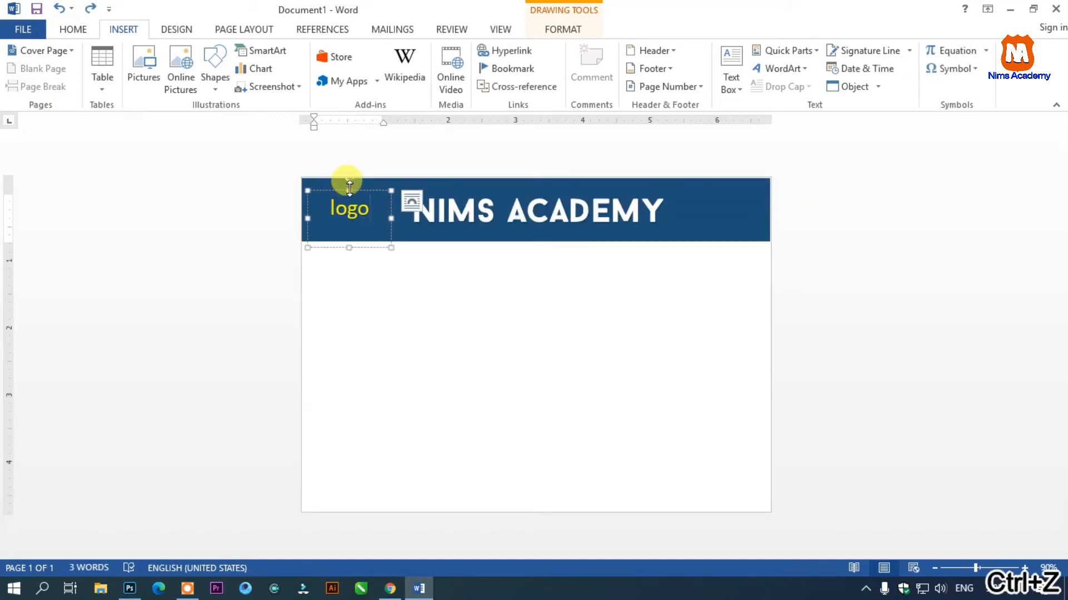
drag(349, 189, 435, 207)
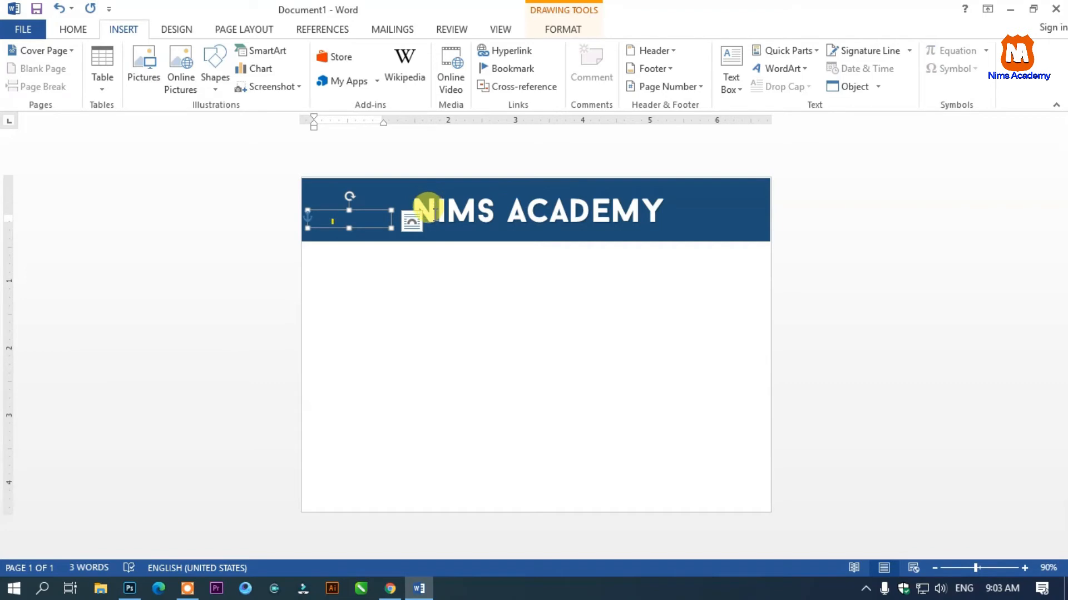
key(ctrl+z)
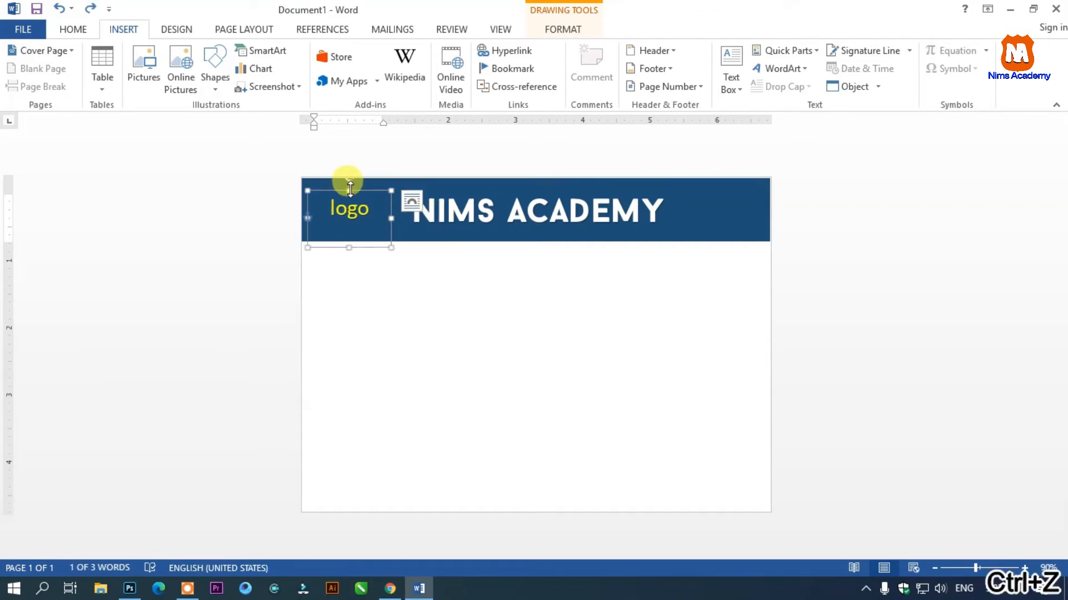
shift+click(348, 183)
drag(349, 184, 373, 215)
key(ctrl+z)
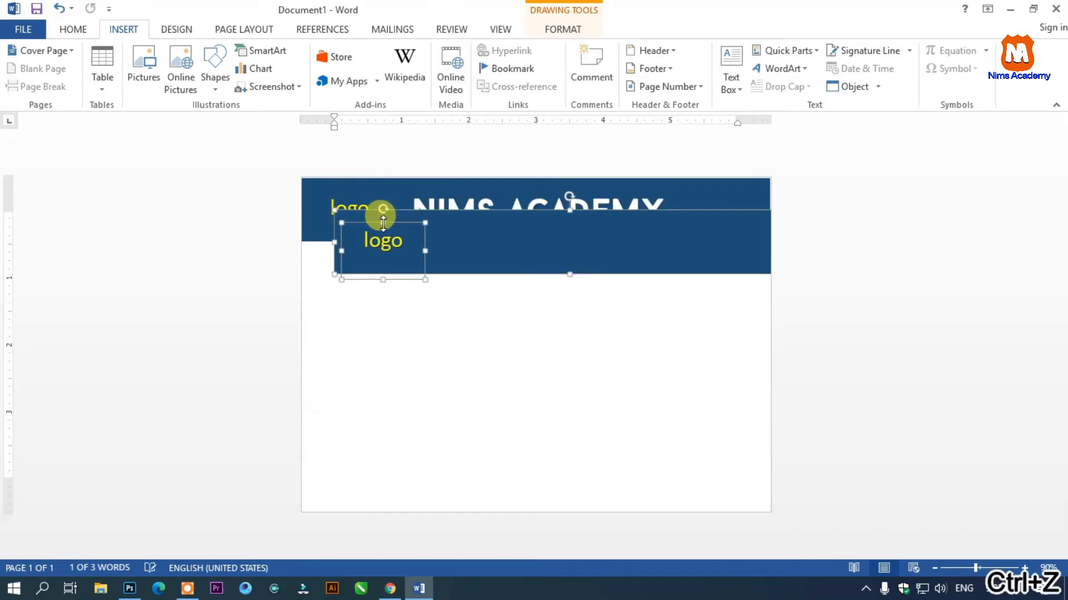
click(464, 279)
click(388, 228)
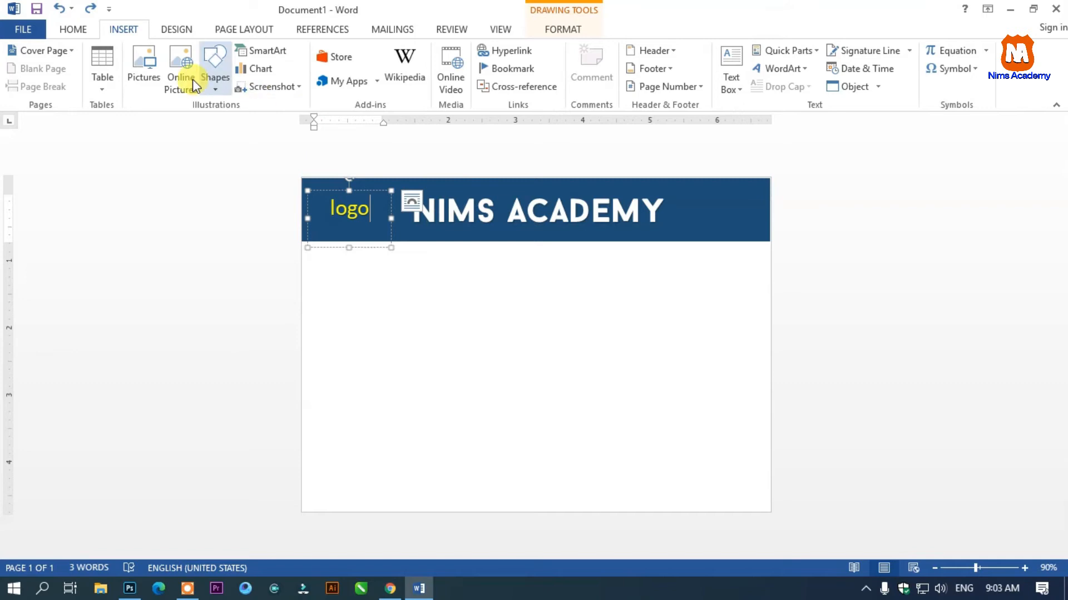
Insert plain black WordArt reading "Your address" just below the NIMS ACADEMY title
click(782, 68)
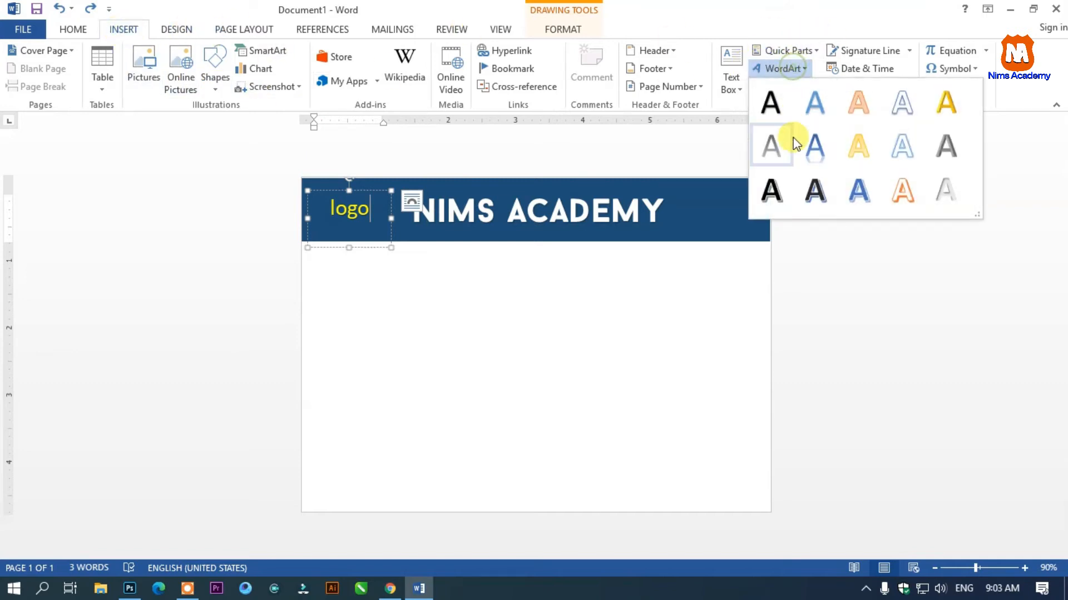
click(779, 109)
drag(428, 201, 552, 228)
click(583, 260)
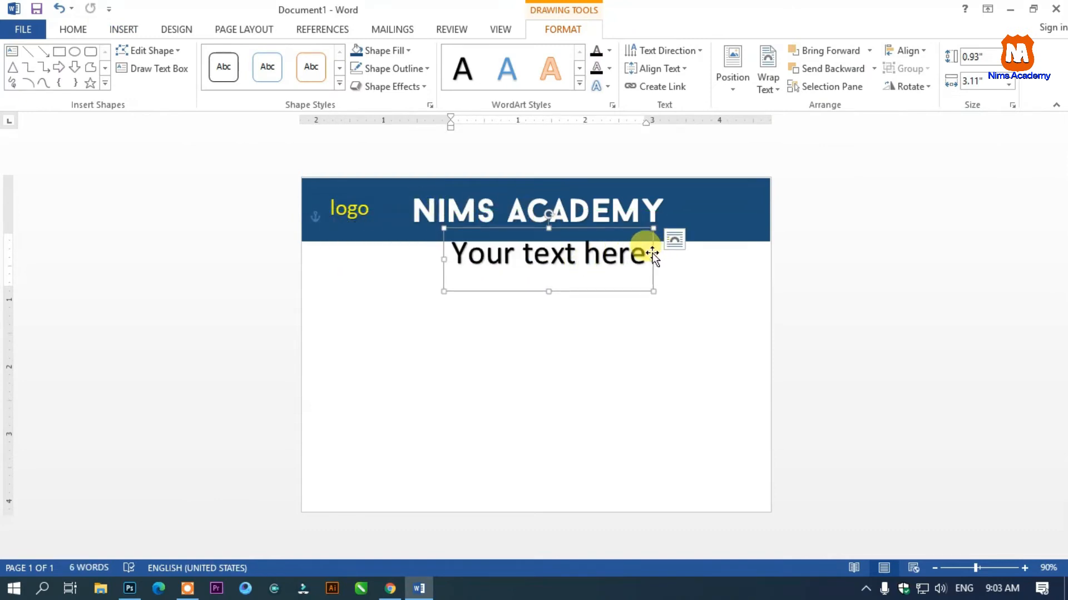
drag(649, 253, 421, 247)
text(You)
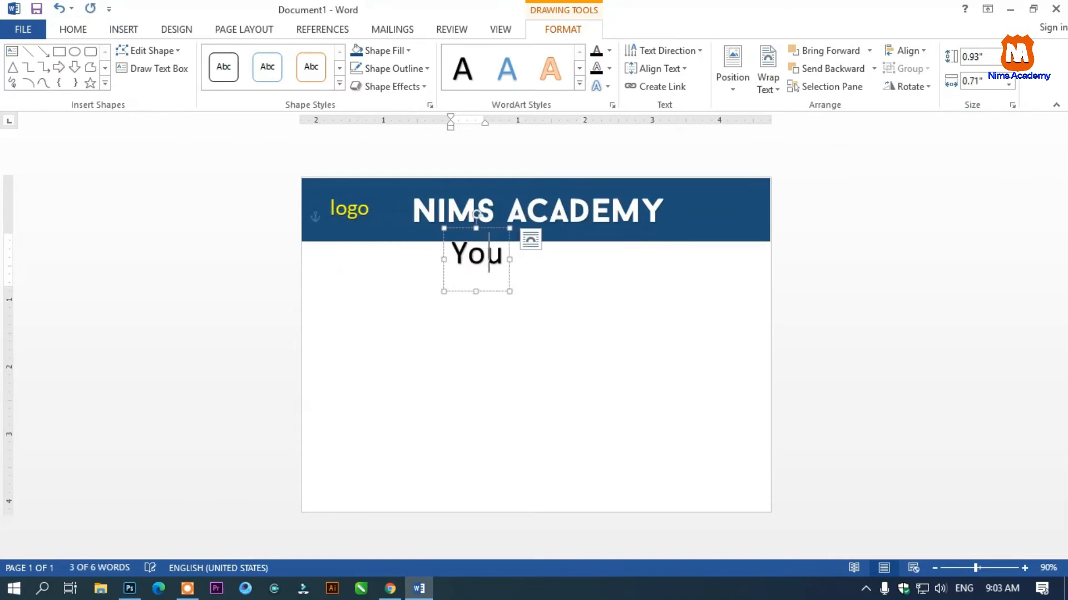
text(r addre)
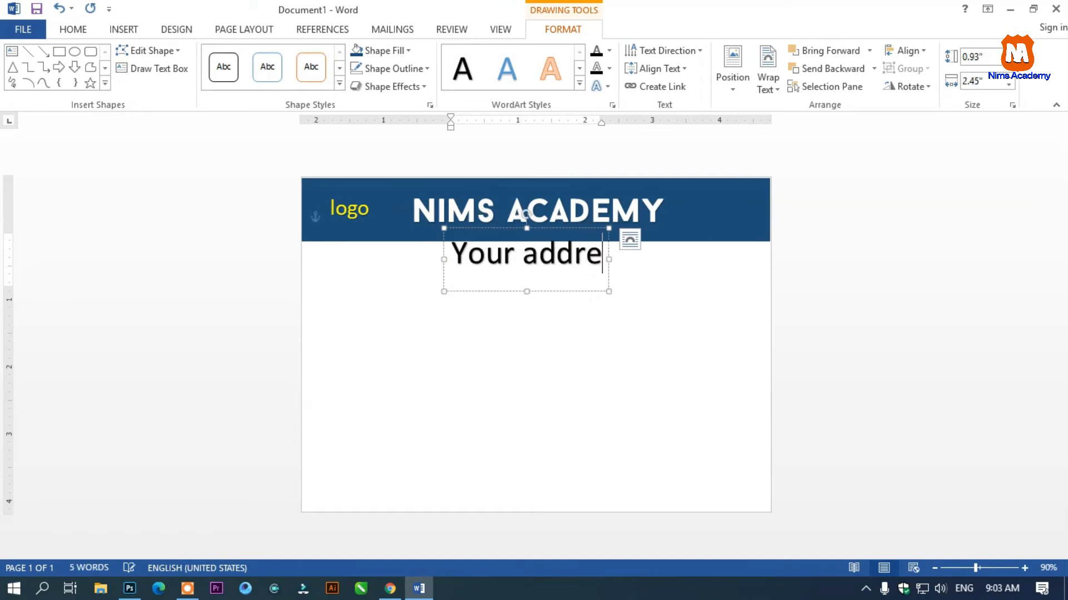
text(ss)
Reduce the "Your address" WordArt text to 14 pt
key(ctrl+a)
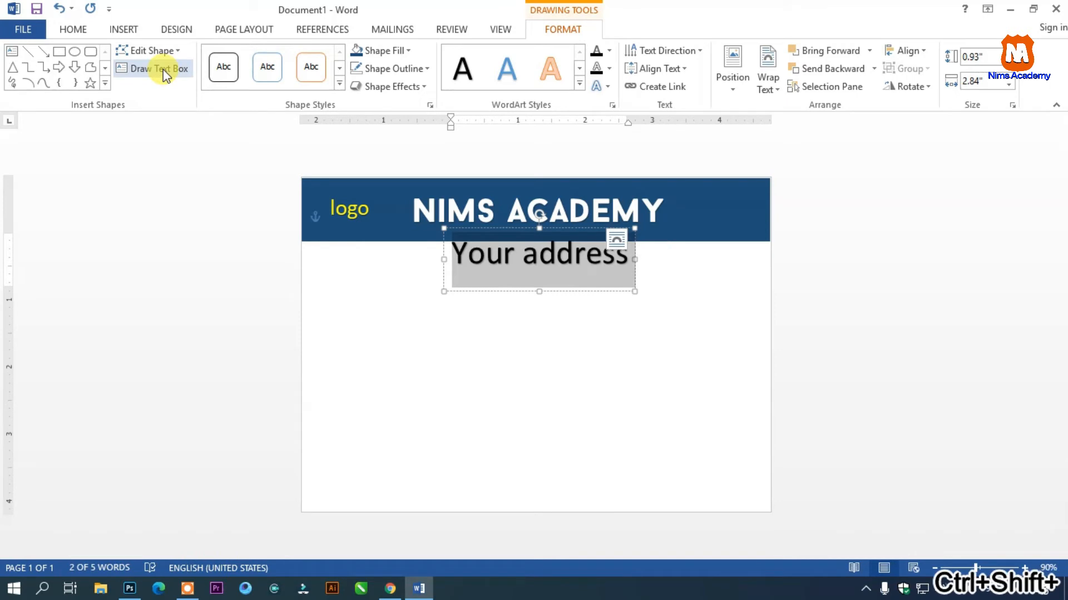
key(ctrl+shift+less)
key(ctrl+shift+less)
key(ctrl+shift+less)
key(ctrl+shift+less)
key(ctrl+shift+less)
key(ctrl+shift+less)
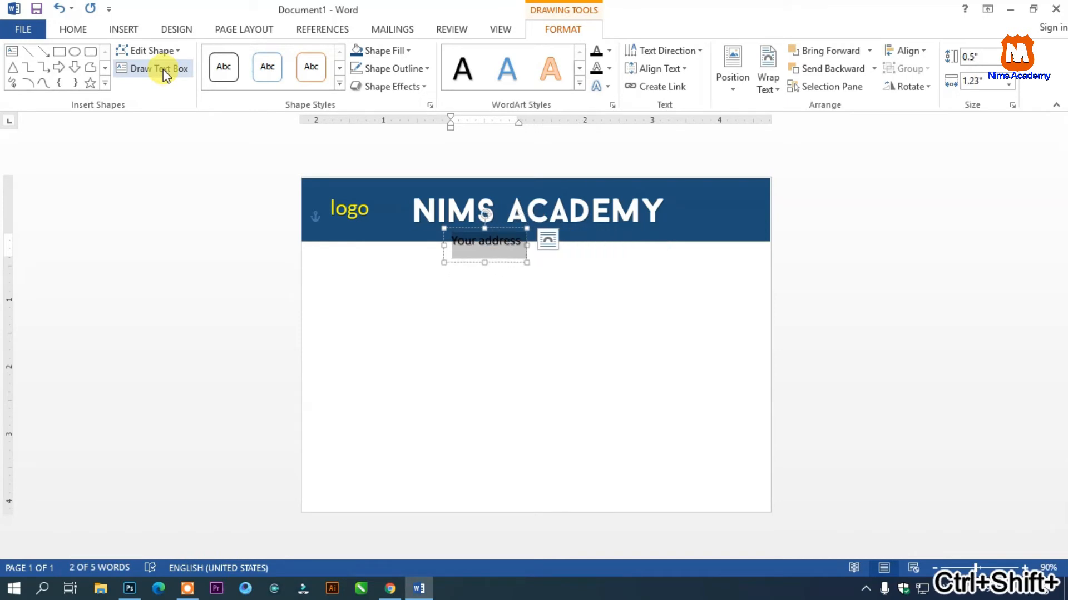
Colour the "Your address" text a near-white theme shade and move it into the header band directly beneath the title
click(72, 29)
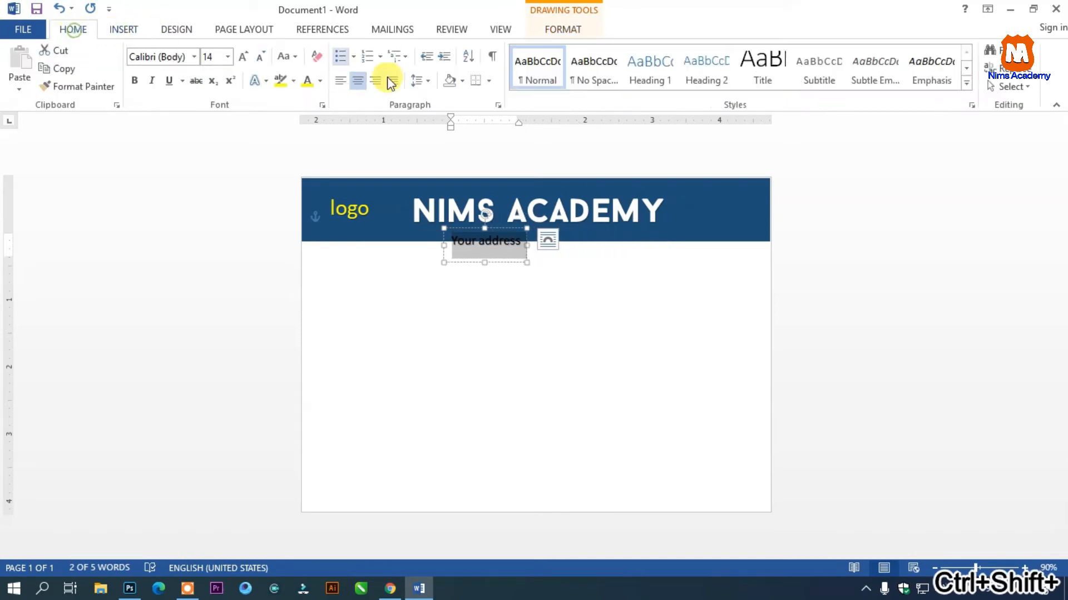
click(319, 81)
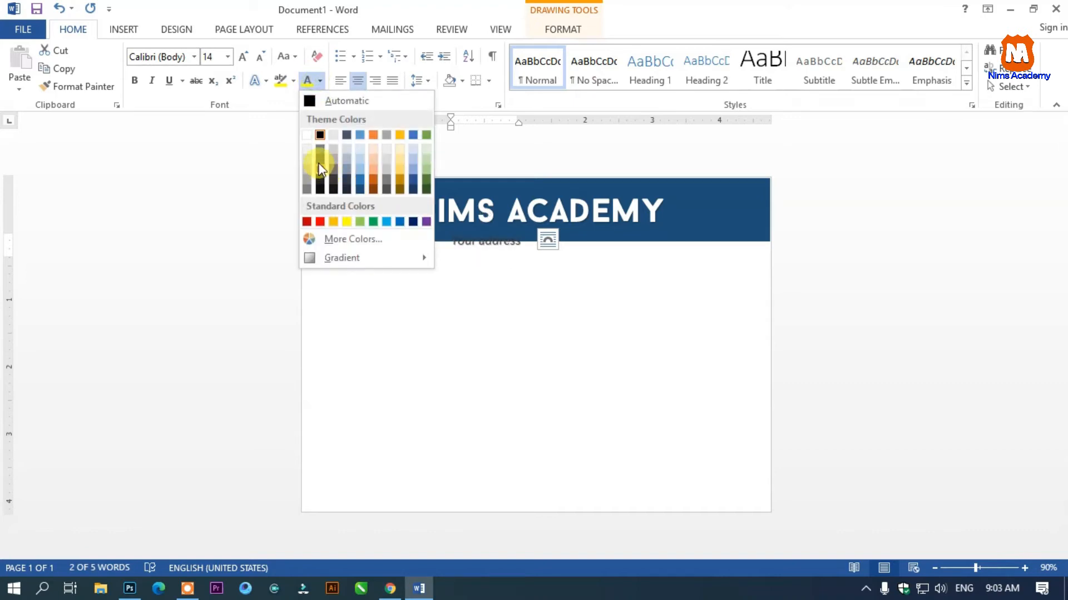
click(304, 145)
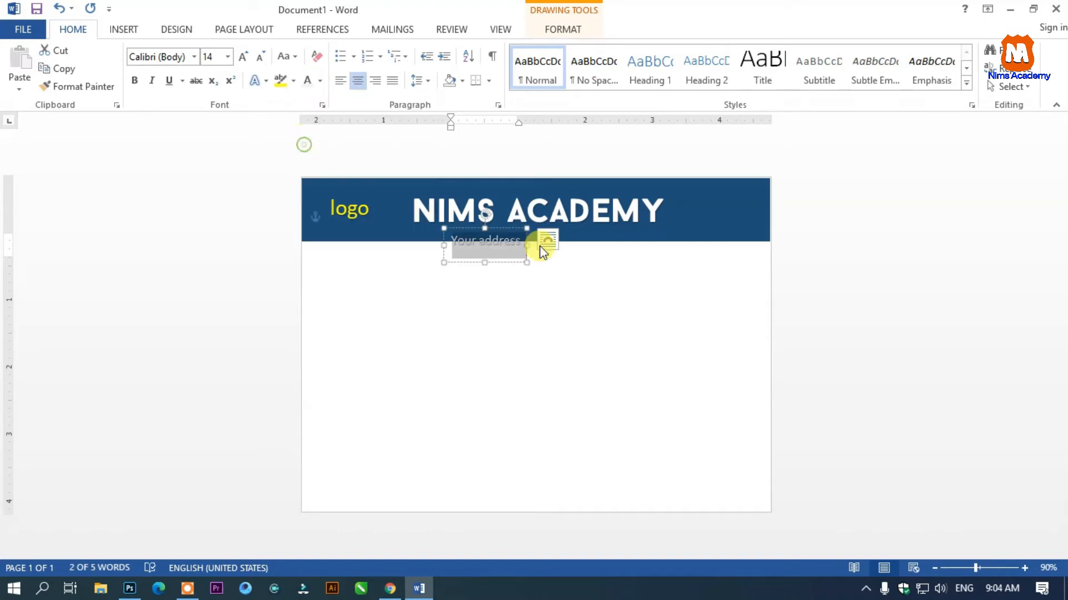
drag(484, 225, 554, 223)
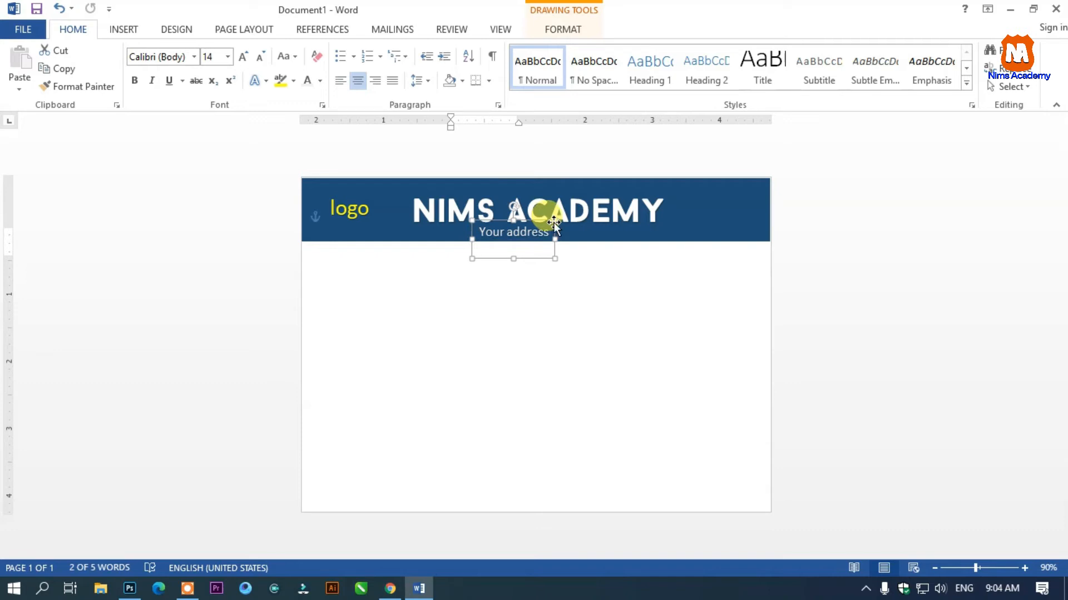
click(848, 208)
Duplicate the dark blue header band as a thinner full-width footer band along the page's bottom edge
click(359, 213)
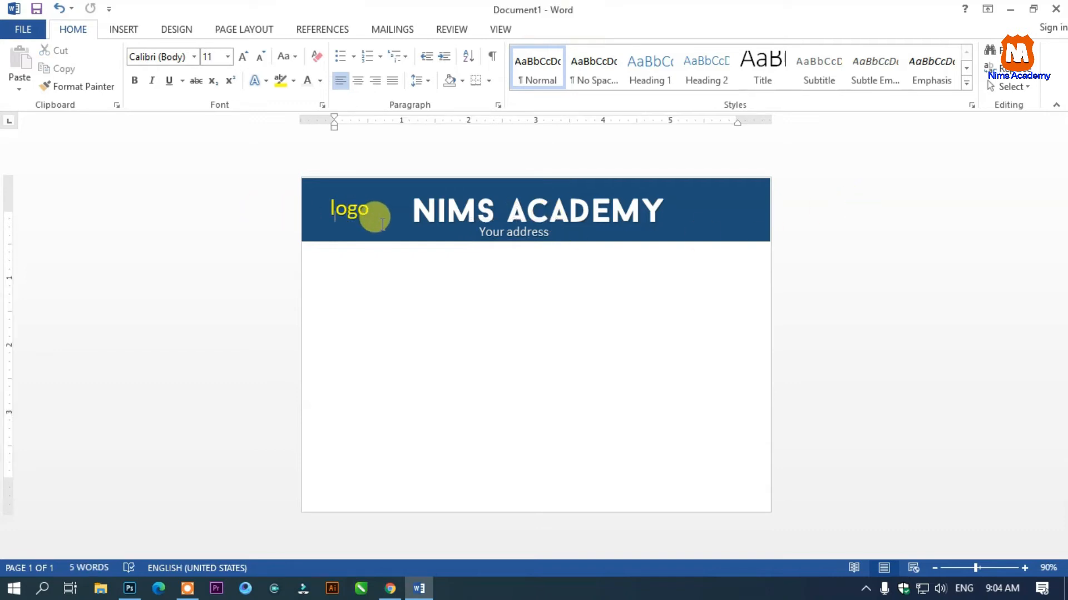
scroll(469, 262, down, 1)
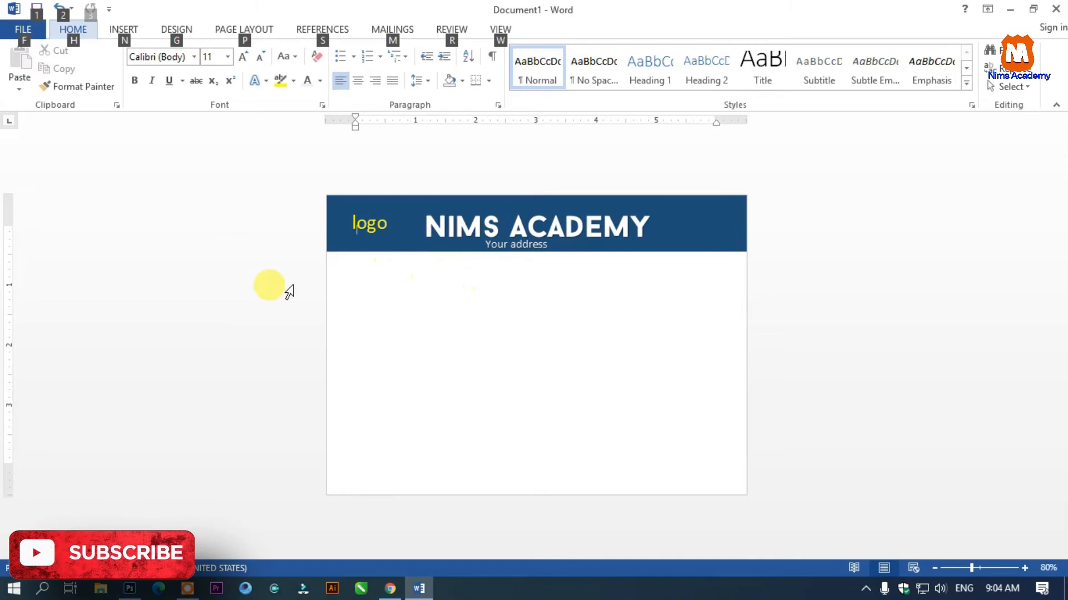
click(700, 215)
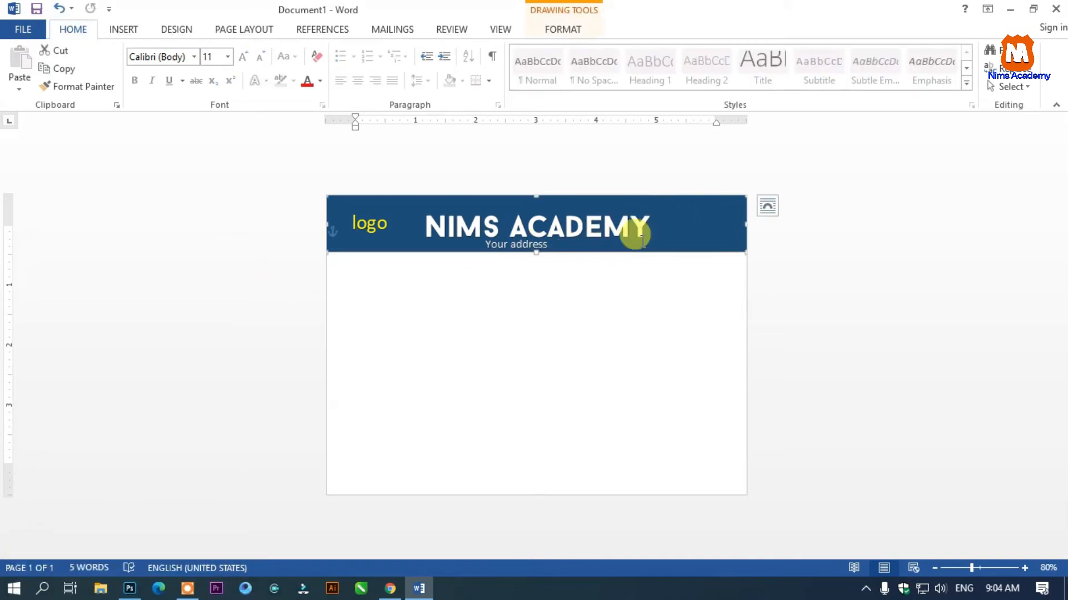
click(674, 218)
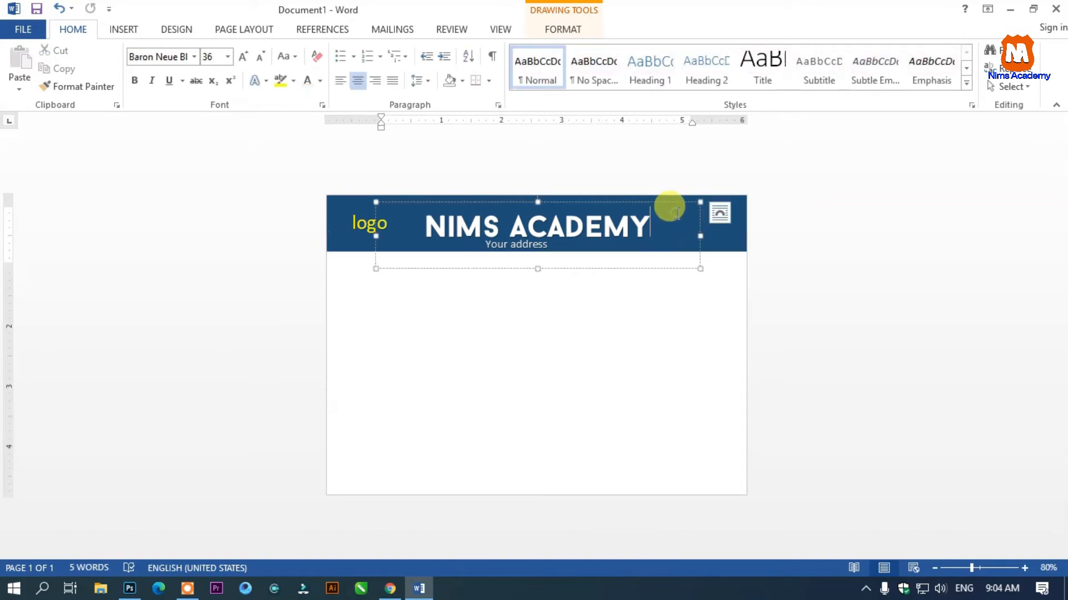
click(717, 235)
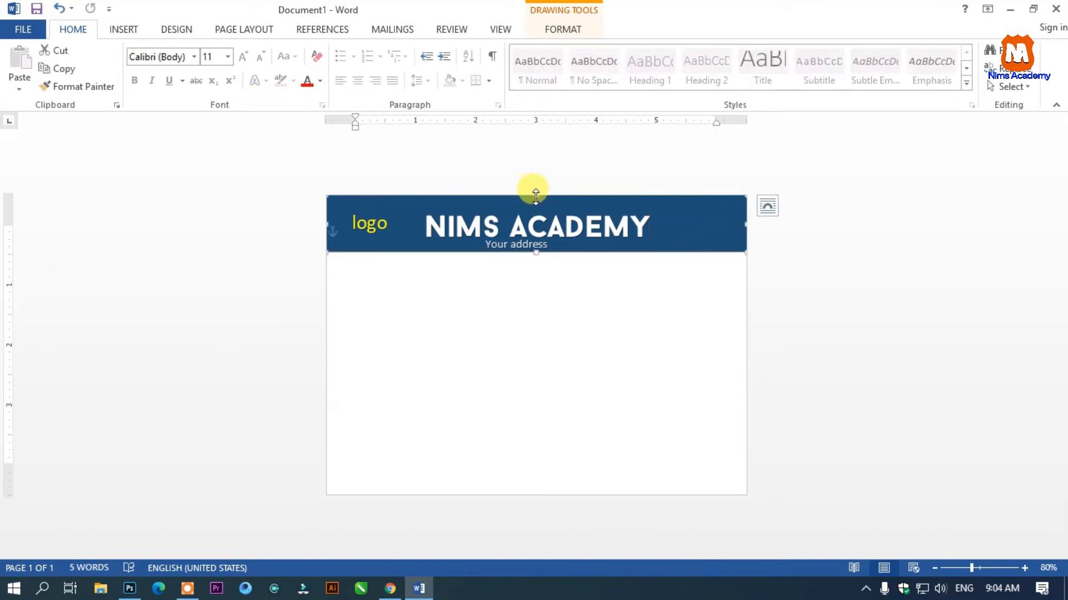
drag(520, 199, 537, 475)
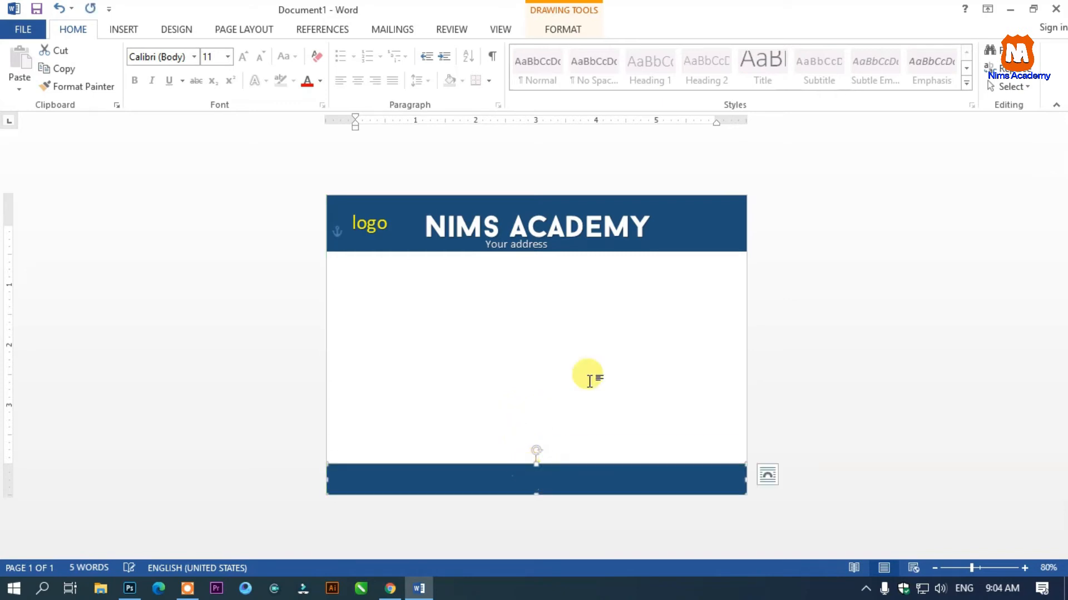
Draw a rounded rectangle about 1.22 by 1.3 inches near the right edge of the white page area
click(123, 29)
click(215, 61)
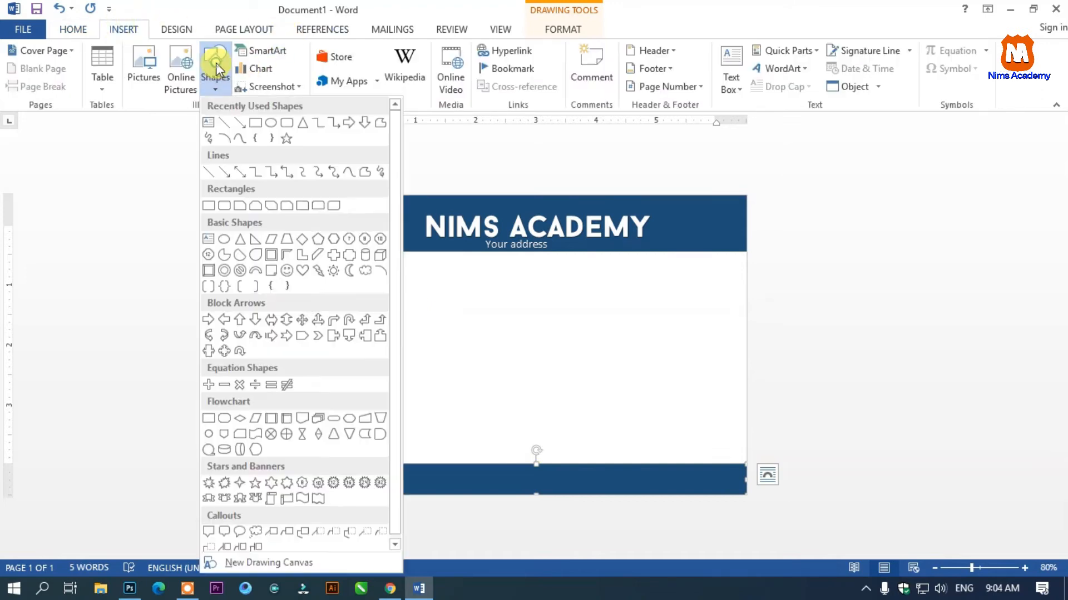
click(286, 123)
drag(655, 286, 728, 363)
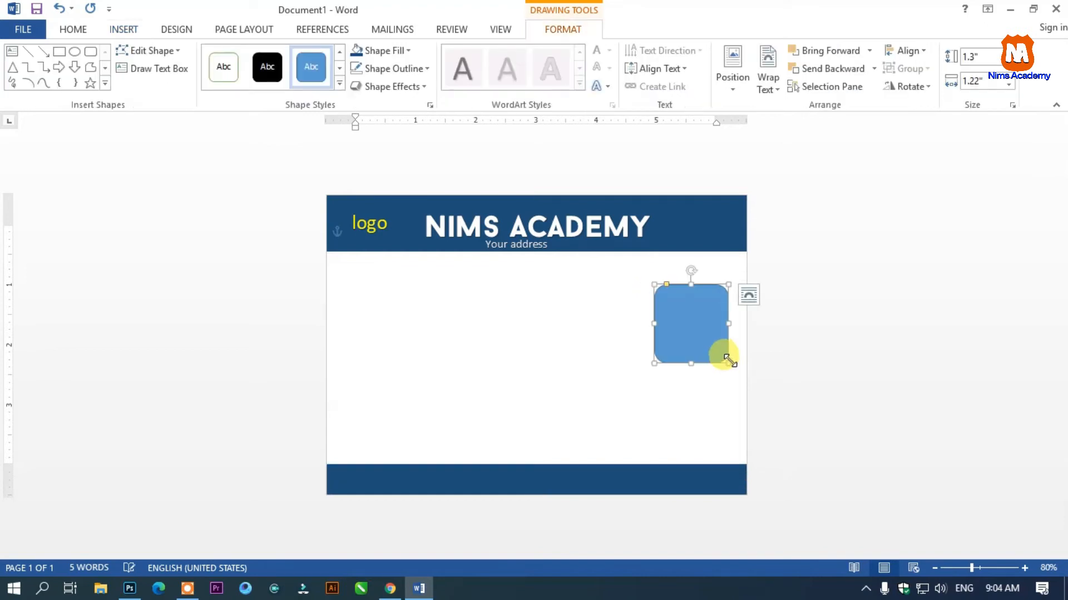
Remove the rounded rectangle's fill and give it a darker blue theme outline
click(383, 50)
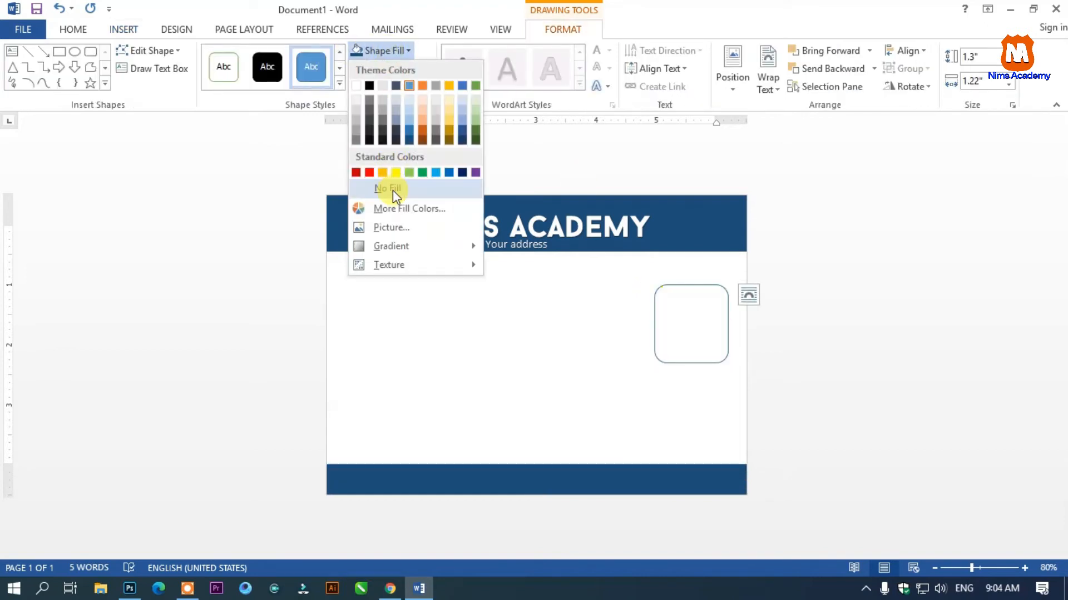
click(392, 189)
click(423, 69)
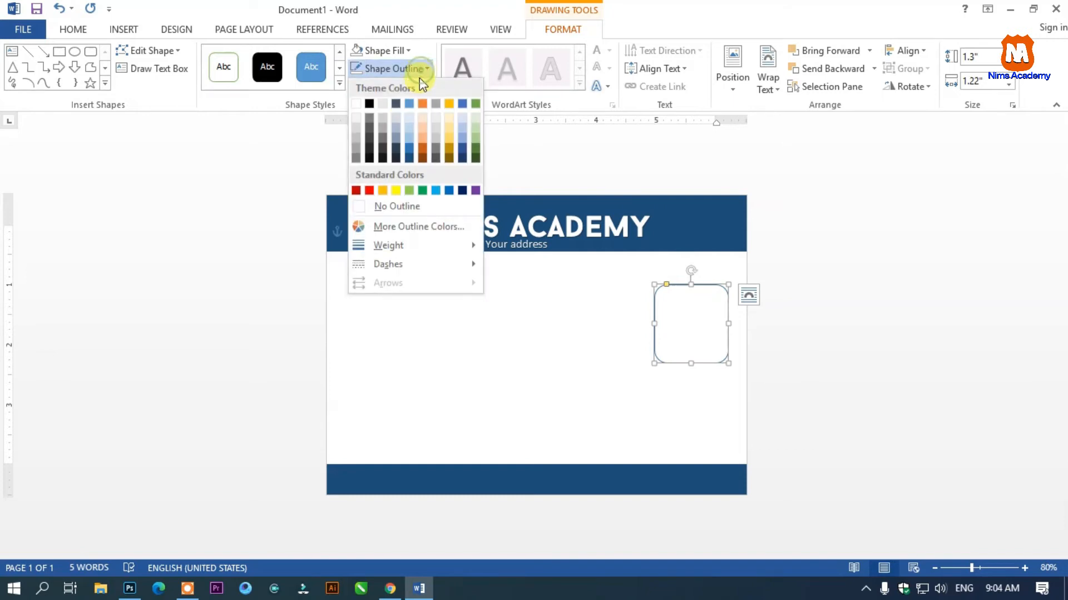
click(411, 148)
click(648, 312)
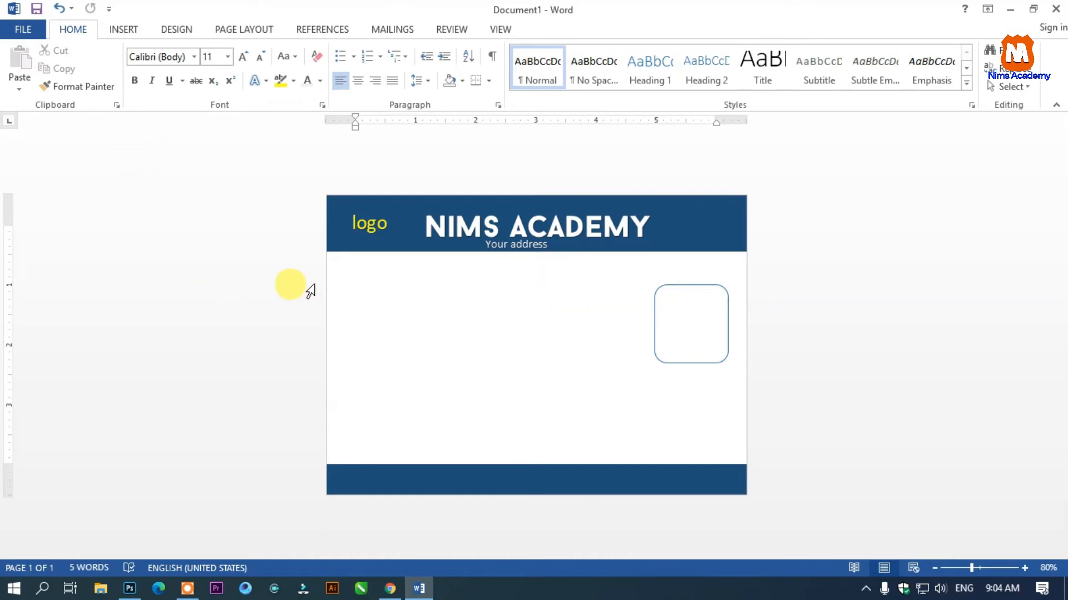
Insert plain black WordArt and enlarge its box to about 5.95 by 3.29 inches, placing it between the header and footer bands
click(119, 34)
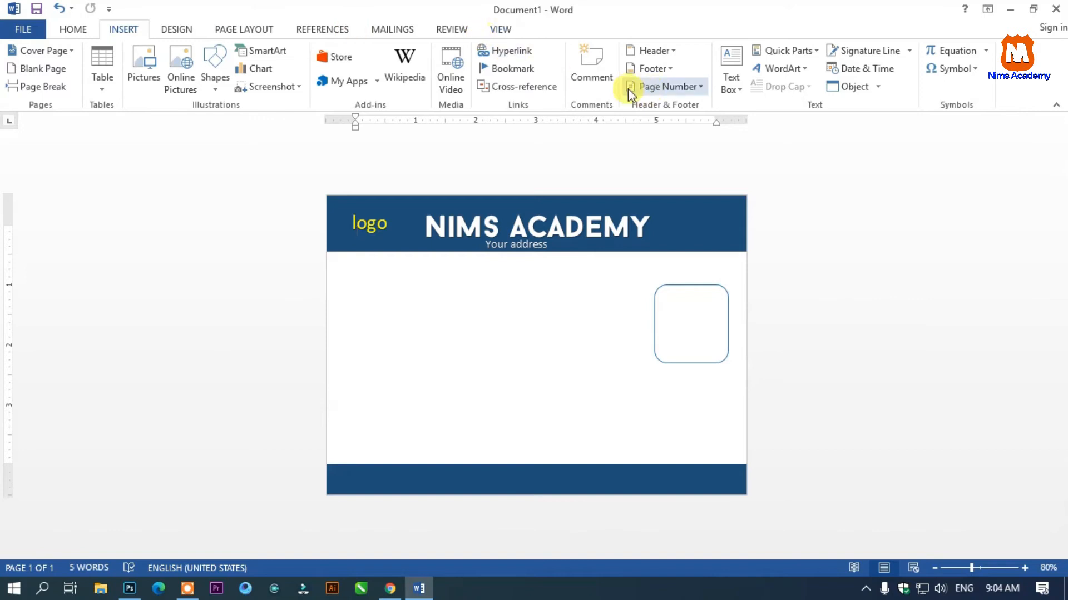
click(781, 70)
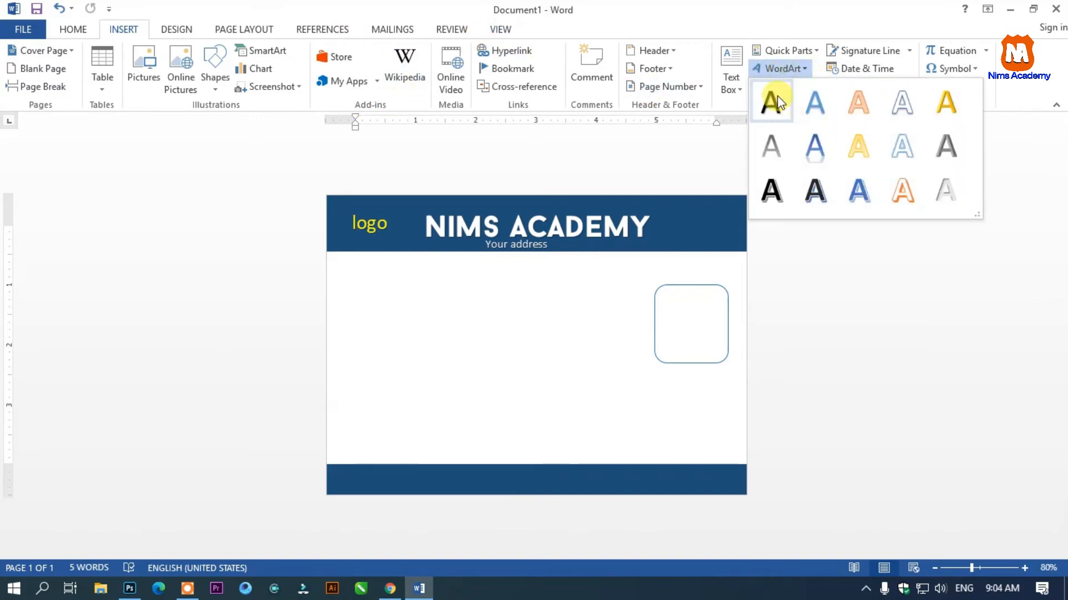
click(769, 98)
drag(445, 231, 450, 251)
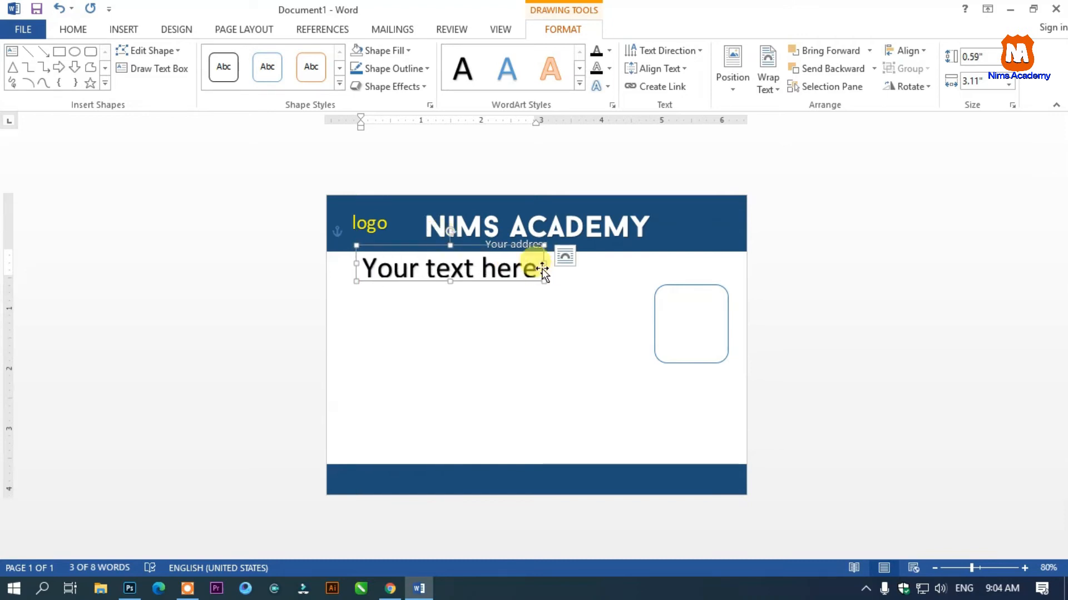
key(ctrl+z)
drag(544, 282, 715, 423)
drag(535, 236, 488, 277)
click(592, 295)
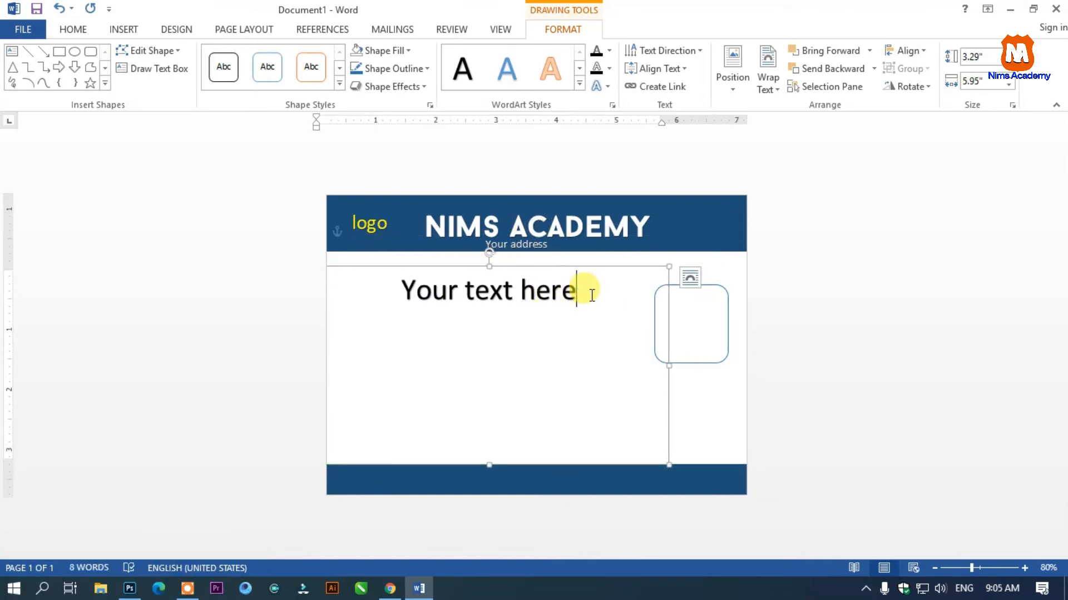
Shrink the placeholder text in the large WordArt box by three font size steps
drag(592, 295, 290, 303)
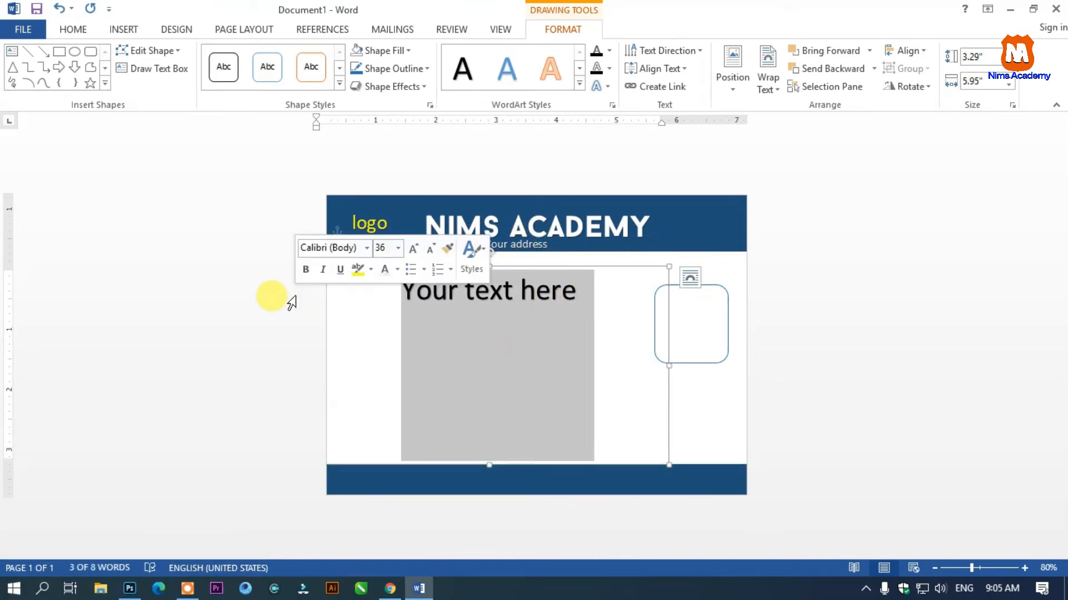
key(ctrl+shift+comma)
key(ctrl+shift+comma)
key(ctrl+shift+comma)
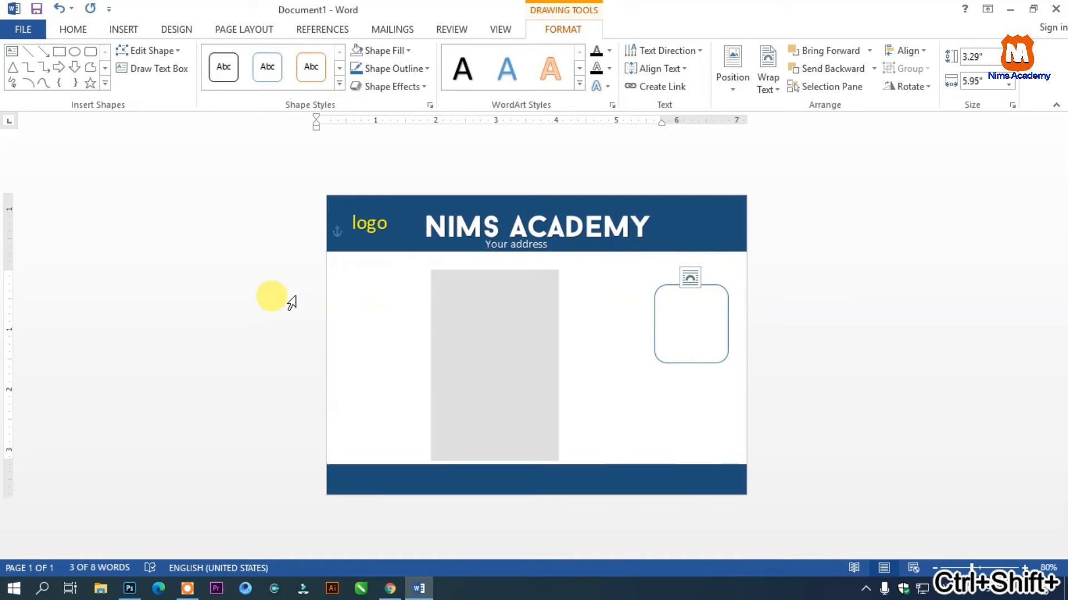
Replace the placeholder with four lines reading "Roll no:", "Student name:", "Faculty:" and "Examination Date"
text(name)
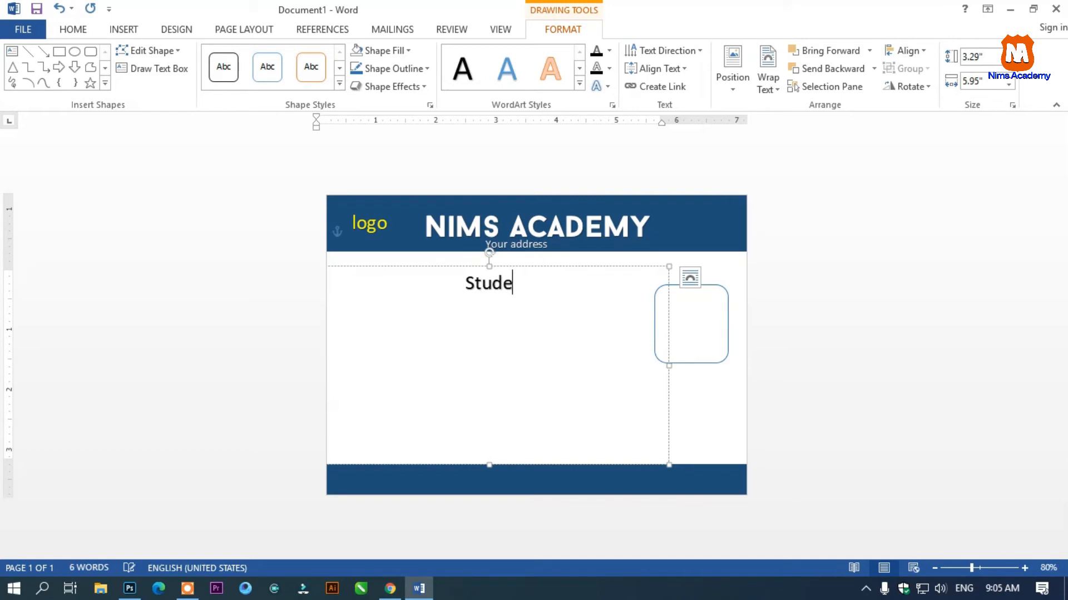
text(t name)
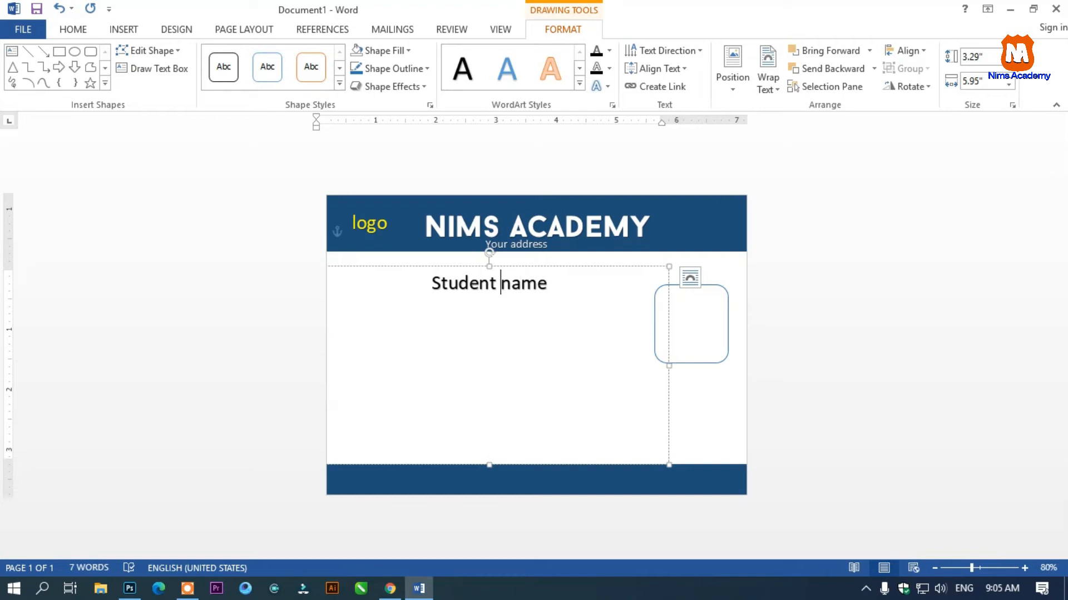
key(Return)
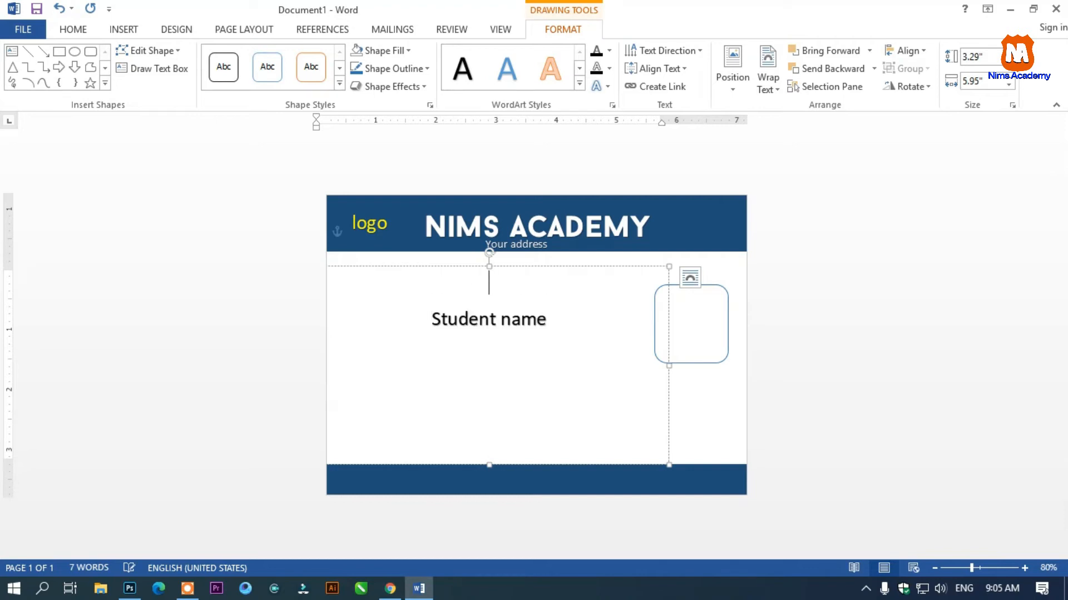
text(Roll no:)
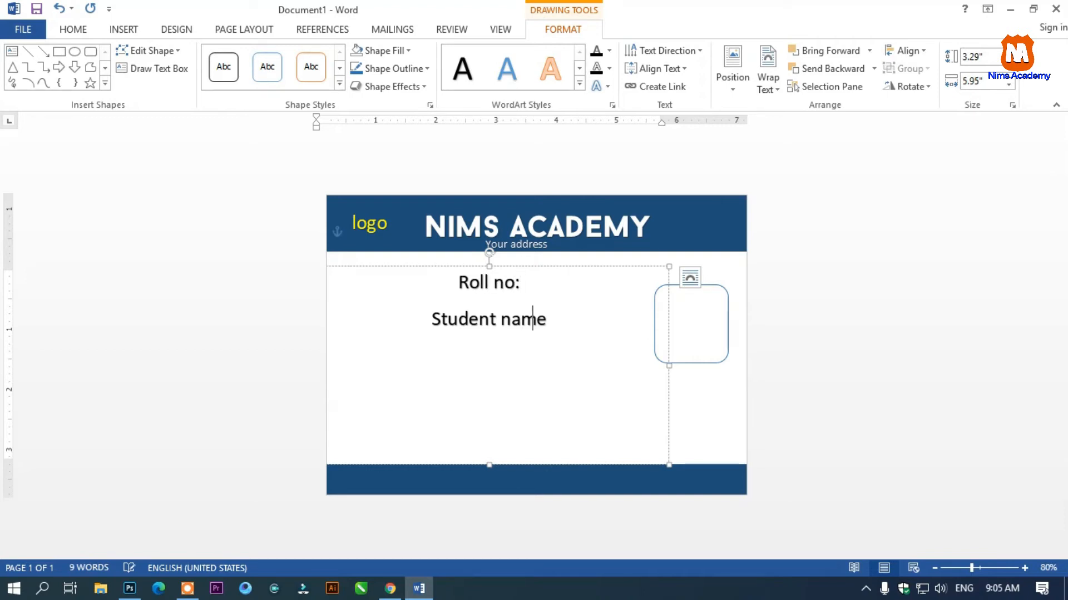
text(:-)
key(BackSpace)
key(Return)
text(faculty:)
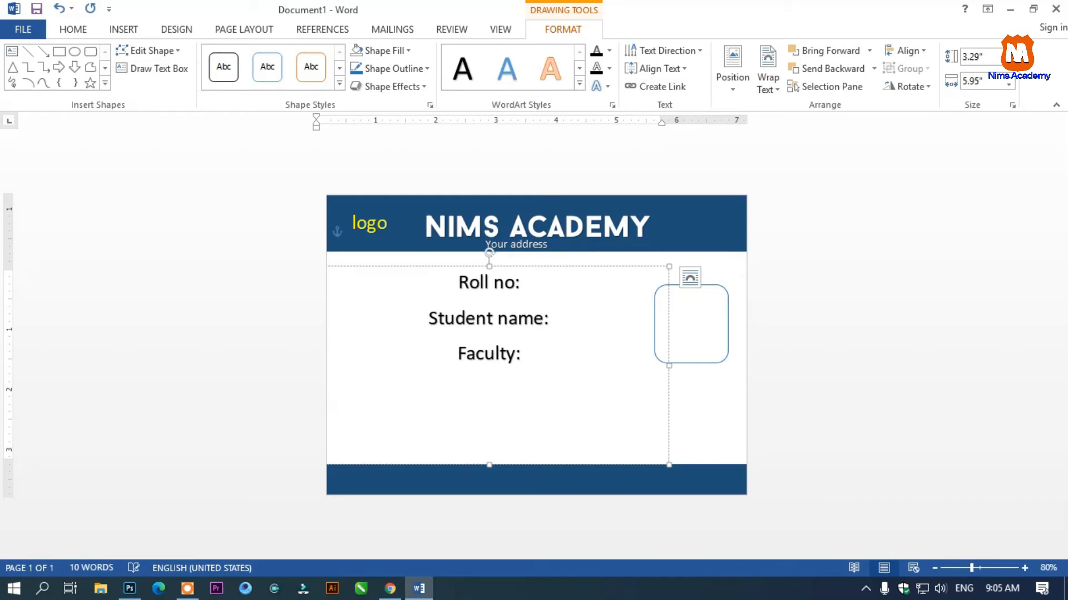
text(Examination Date)
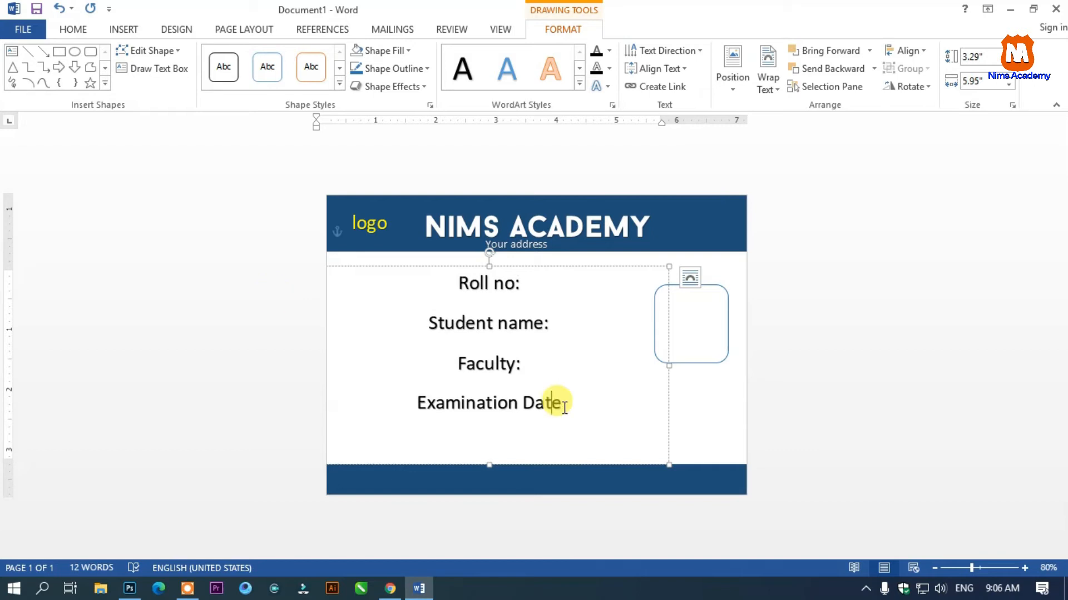
Set the line spacing of all four detail lines to Single
key(ctrl+a)
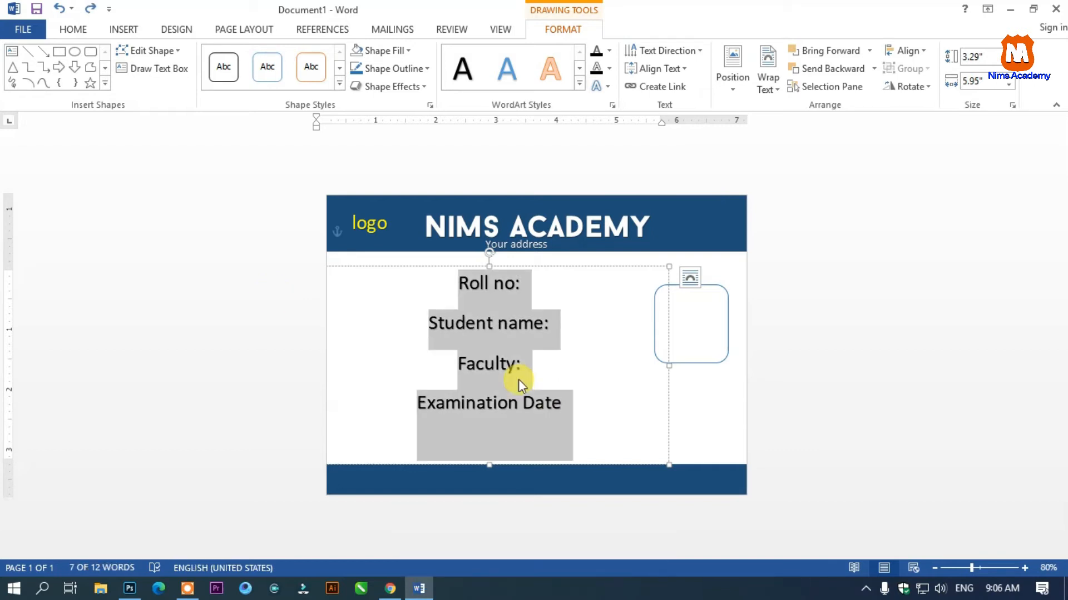
right_click(553, 400)
click(614, 275)
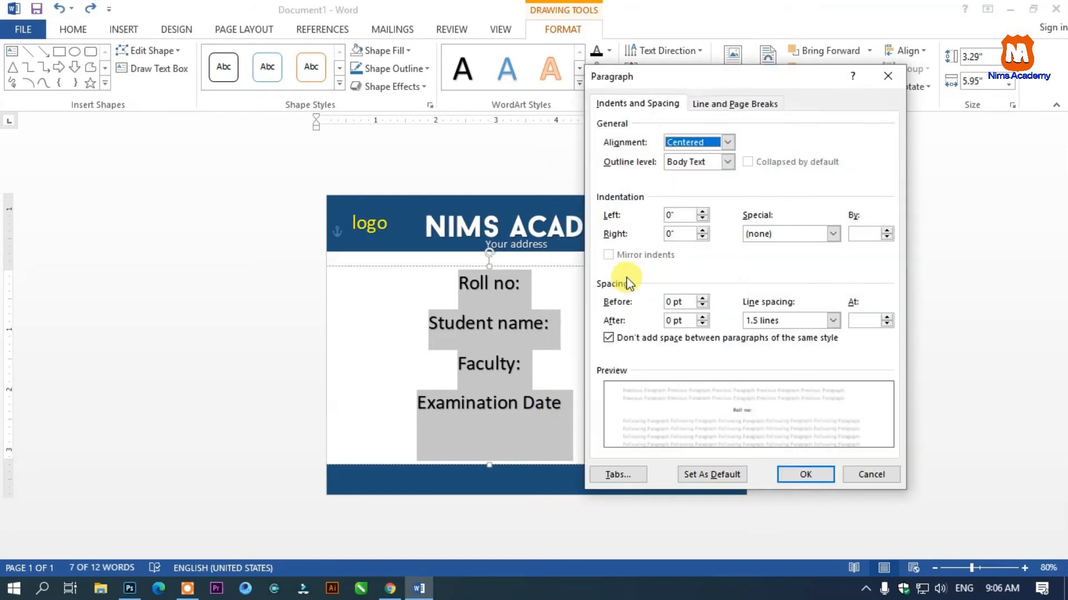
click(886, 323)
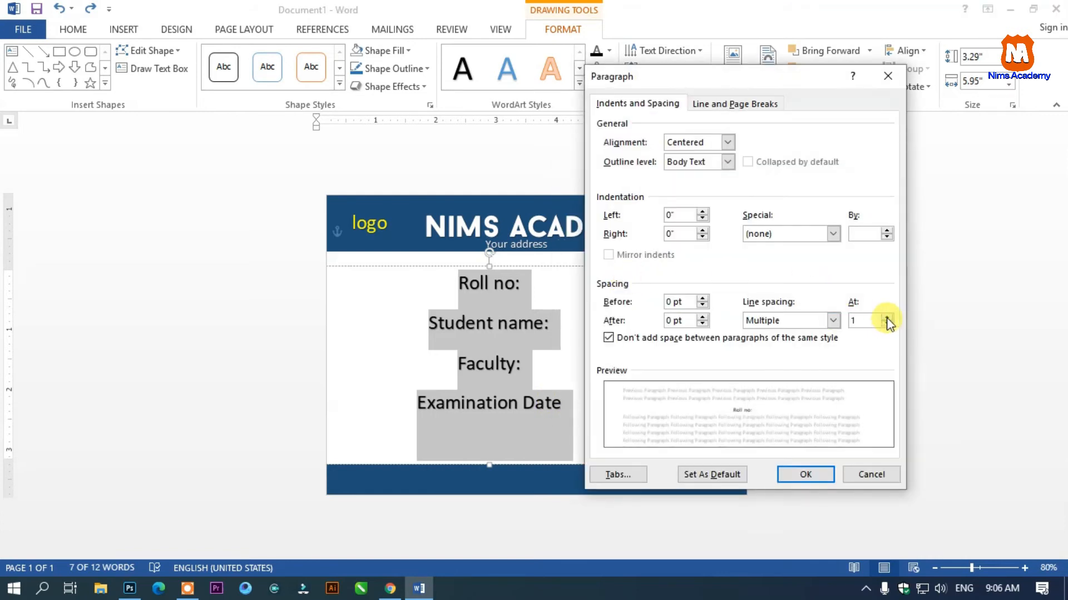
click(832, 320)
click(785, 333)
click(804, 475)
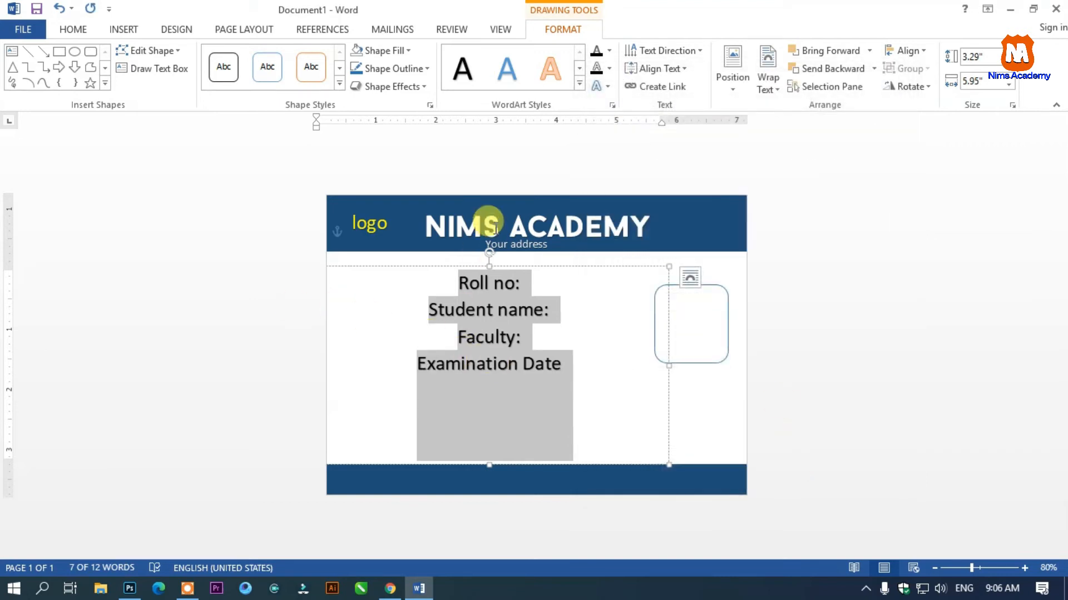
Left-align the four detail lines and move their text box so the labels sit fully inside the card
click(73, 29)
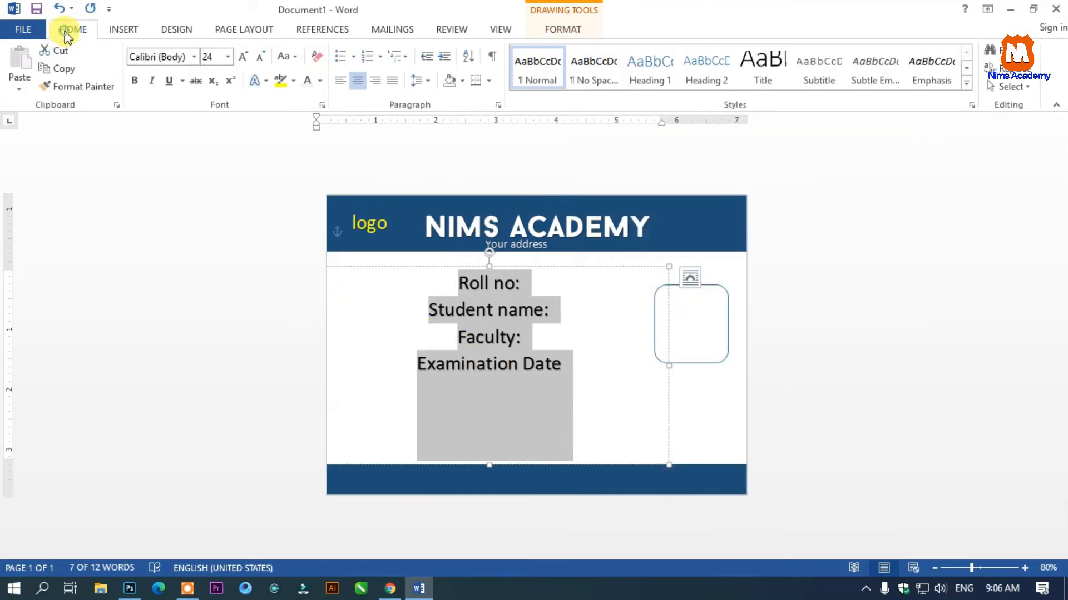
click(340, 80)
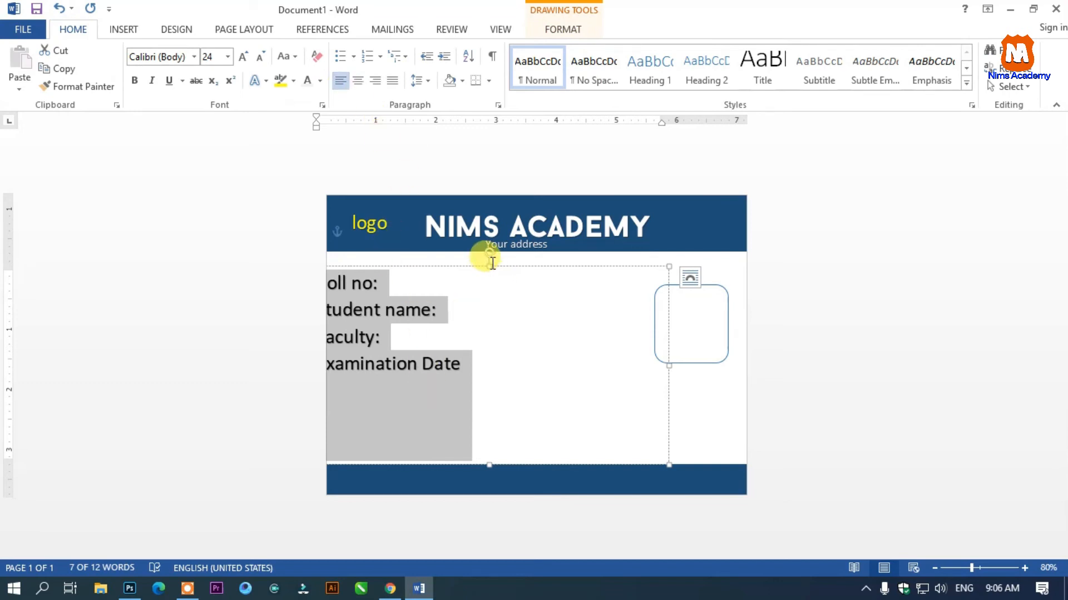
drag(490, 265, 541, 282)
Add dotted fill-in lines after the Roll no, Student name, Faculty and Examination Date labels, ending them at roughly the same point
click(431, 295)
text(.........................)
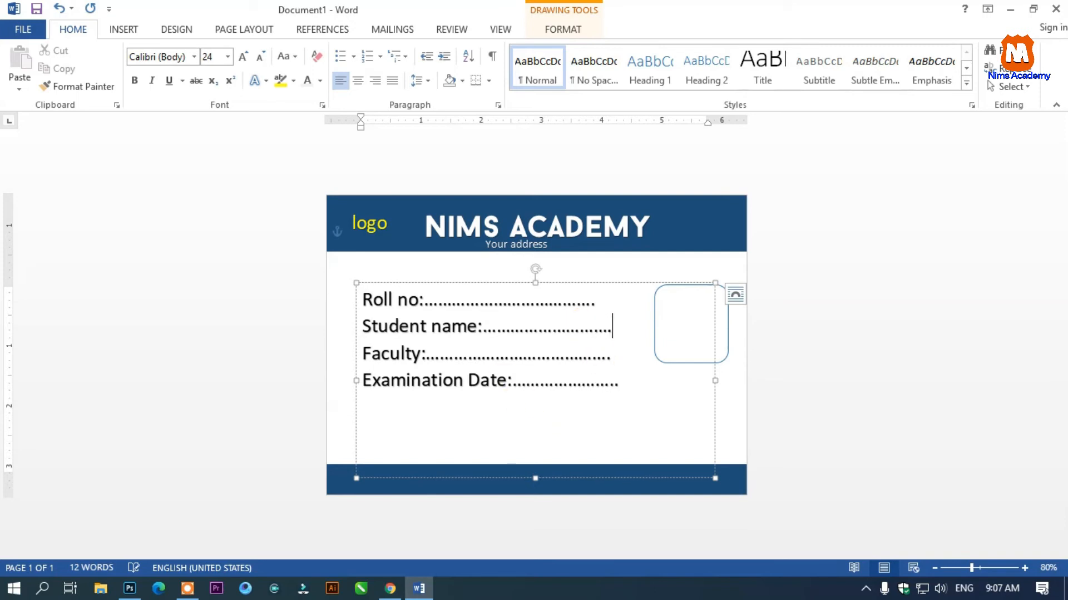
click(610, 355)
click(614, 325)
click(598, 302)
Try to justify the four dotted detail lines
drag(623, 381, 367, 298)
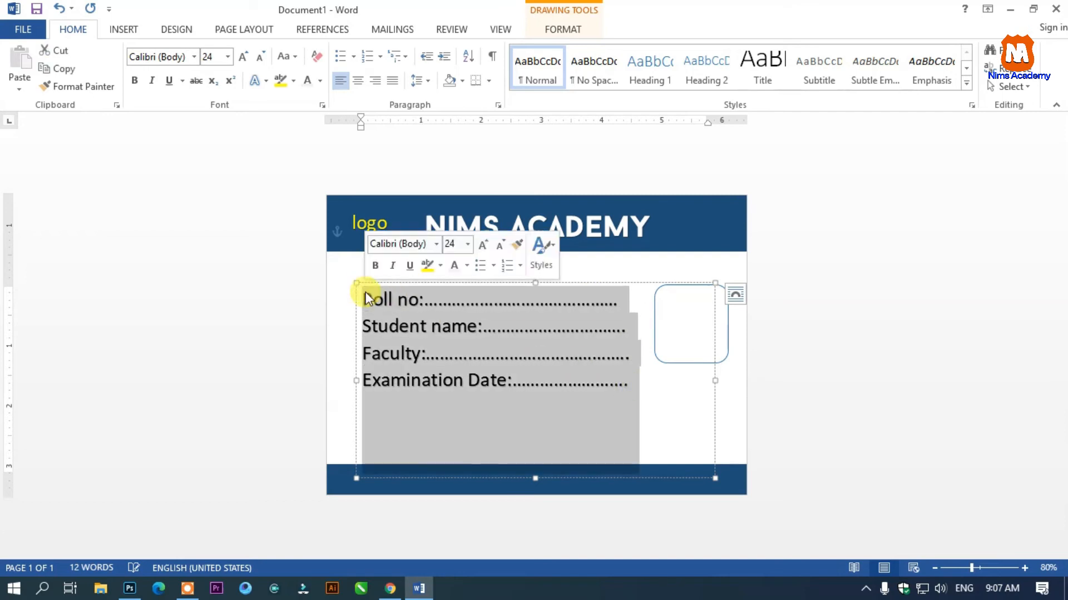
click(395, 81)
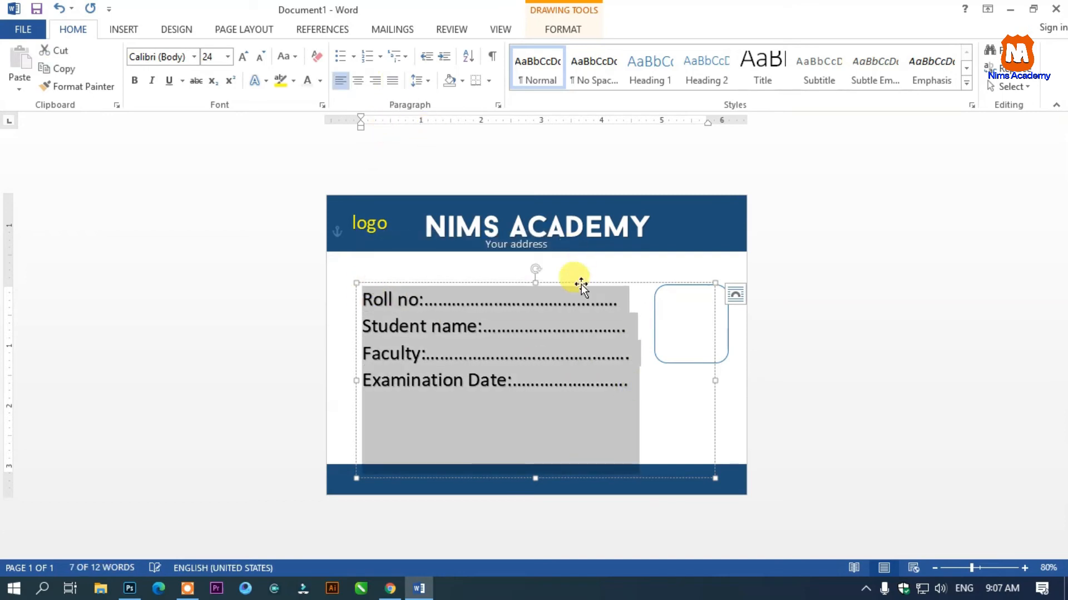
click(696, 370)
click(628, 375)
Shorten the detail text box so it ends above the footer band, and reduce its text to 20 pt
click(535, 478)
drag(535, 479, 531, 429)
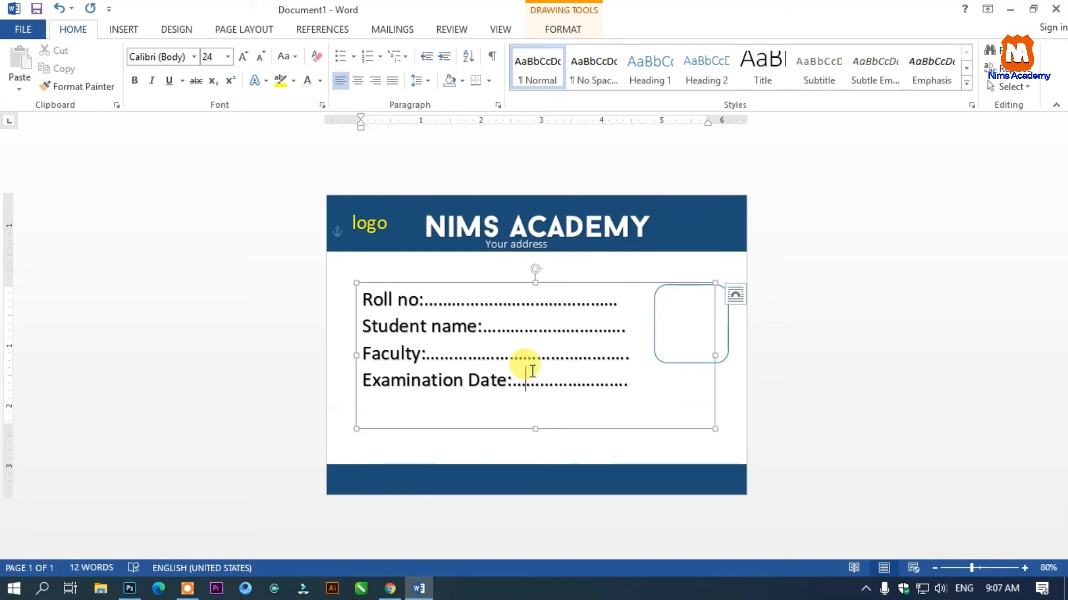
key(ctrl+a)
key(ctrl+shift+comma)
key(ctrl+shift+comma)
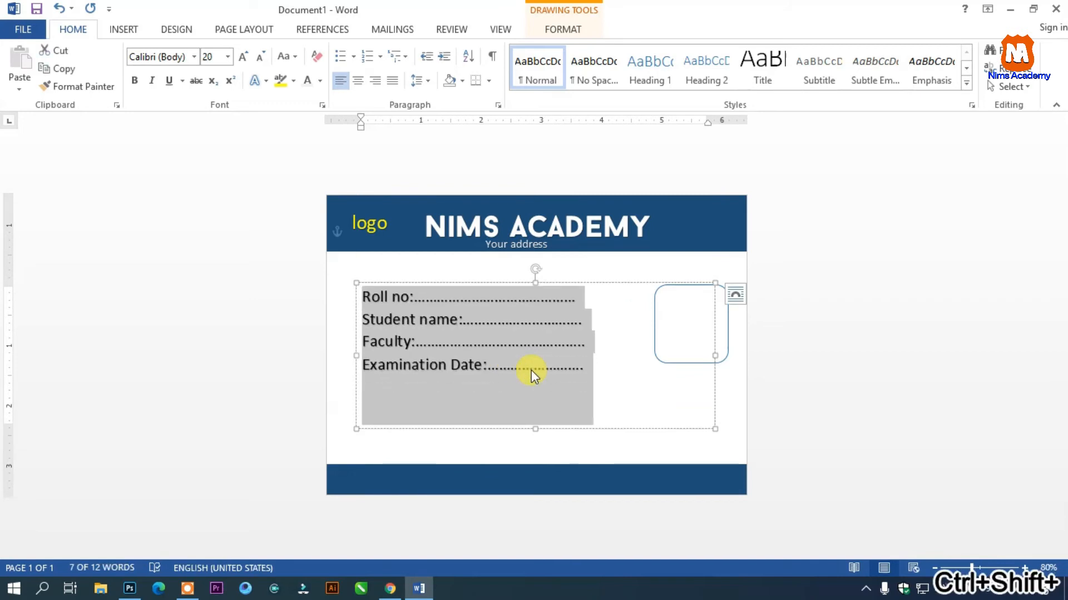
Move the detail text box slightly lower in the white area between the header and footer bands
click(353, 276)
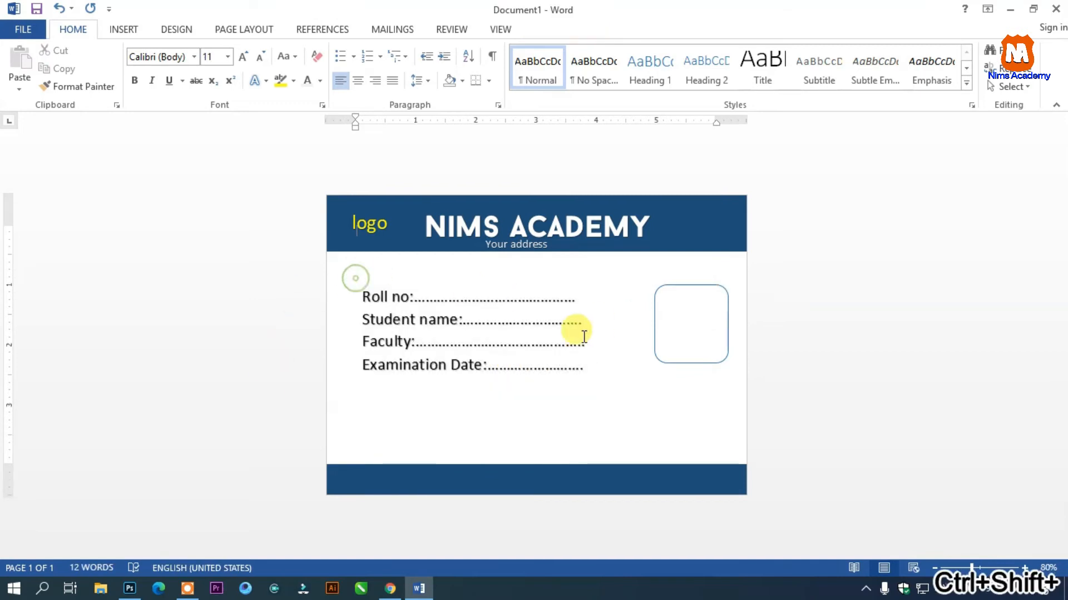
click(396, 289)
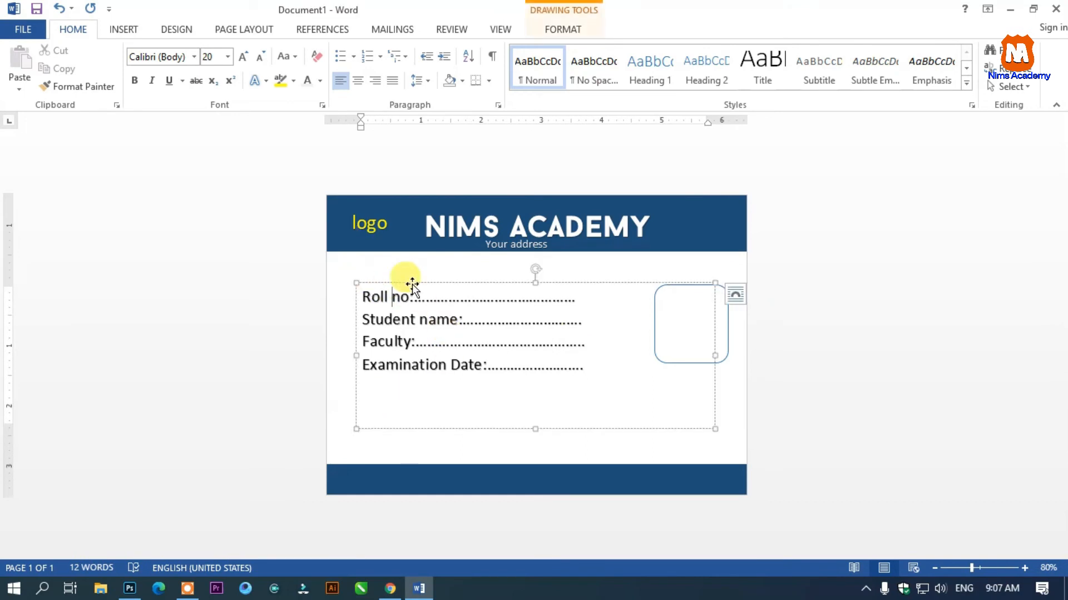
drag(538, 282, 538, 296)
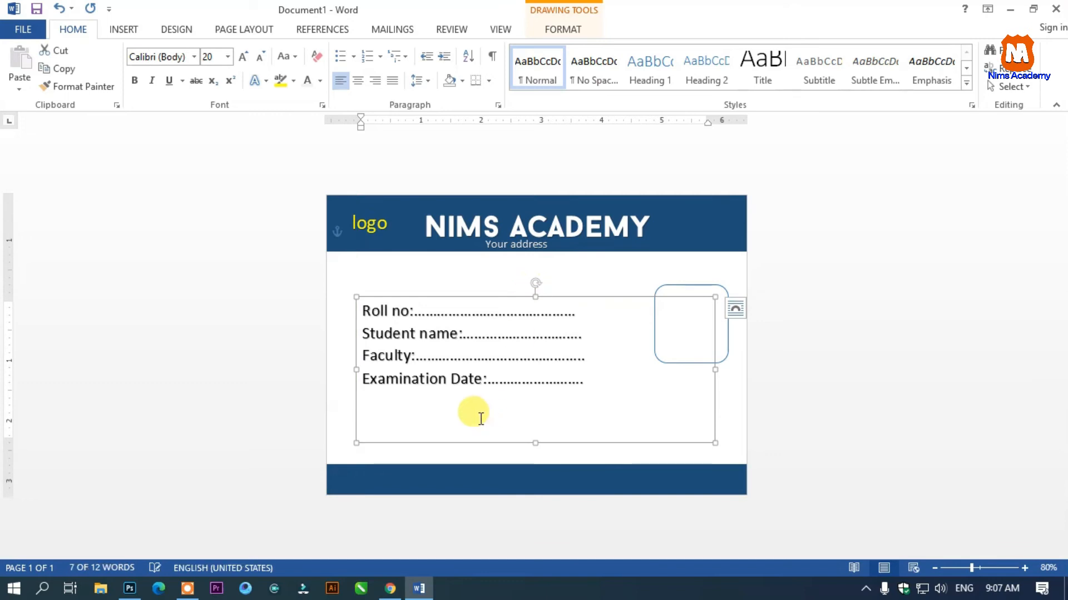
click(511, 452)
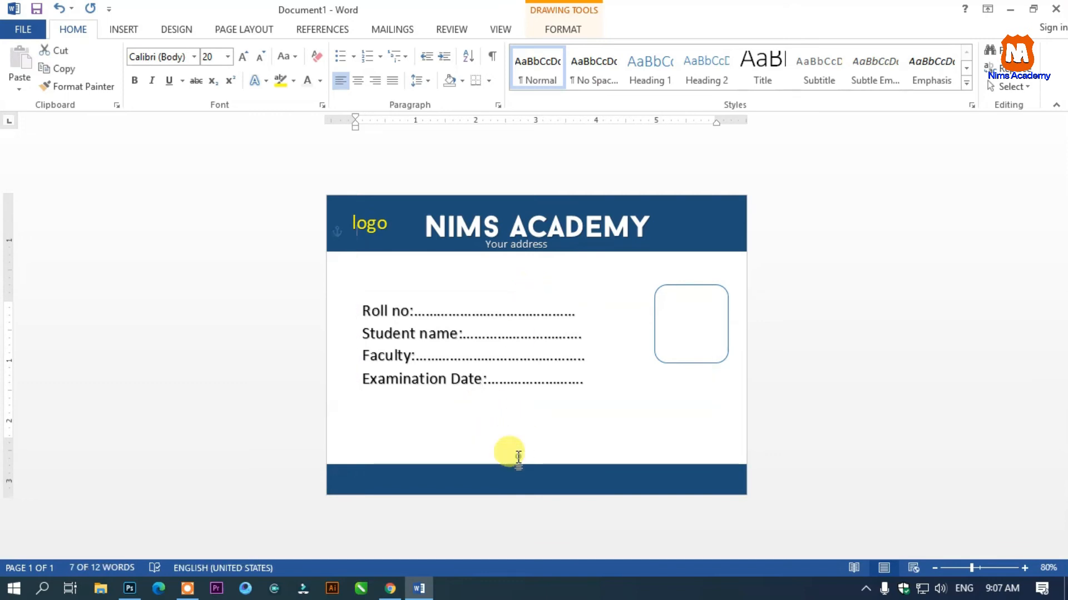
Insert plain black WordArt reading "Student's signature"
click(128, 30)
click(784, 70)
click(763, 107)
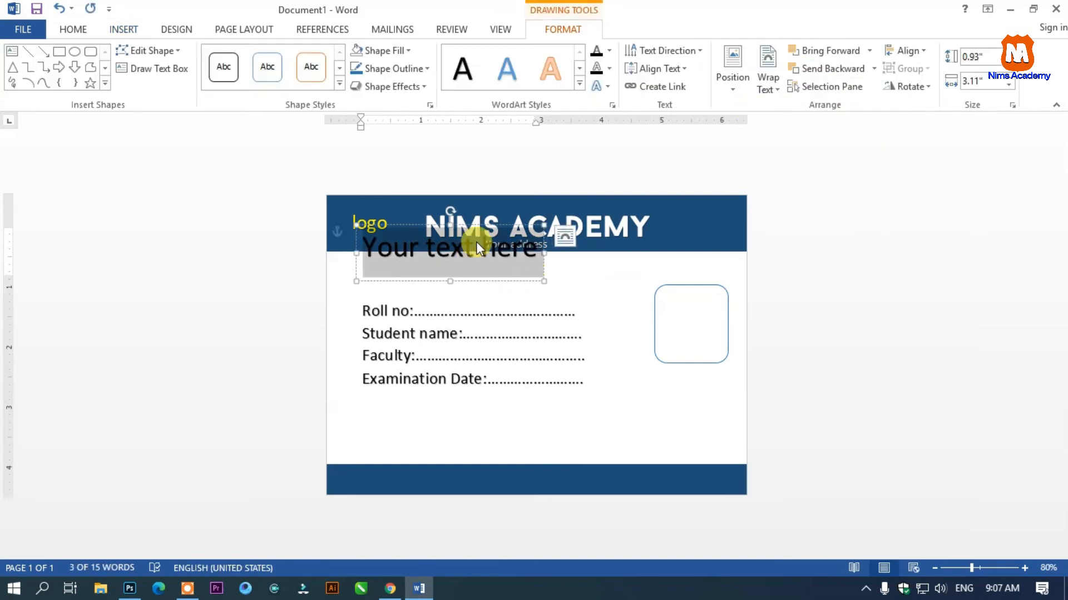
text(Syt)
key(BackSpace)
key(BackSpace)
text(tudent)
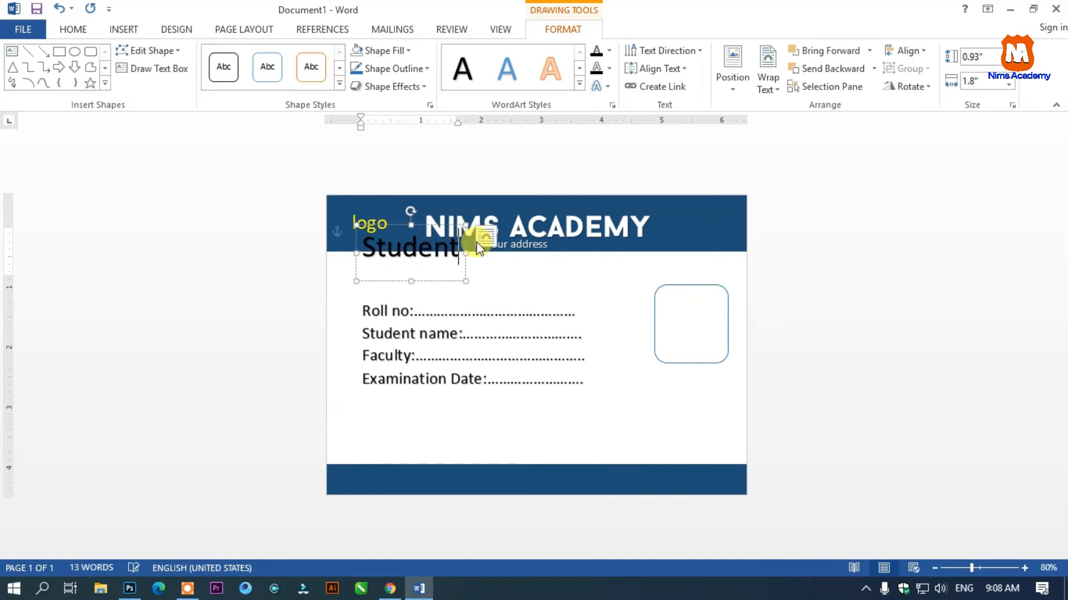
text(;s)
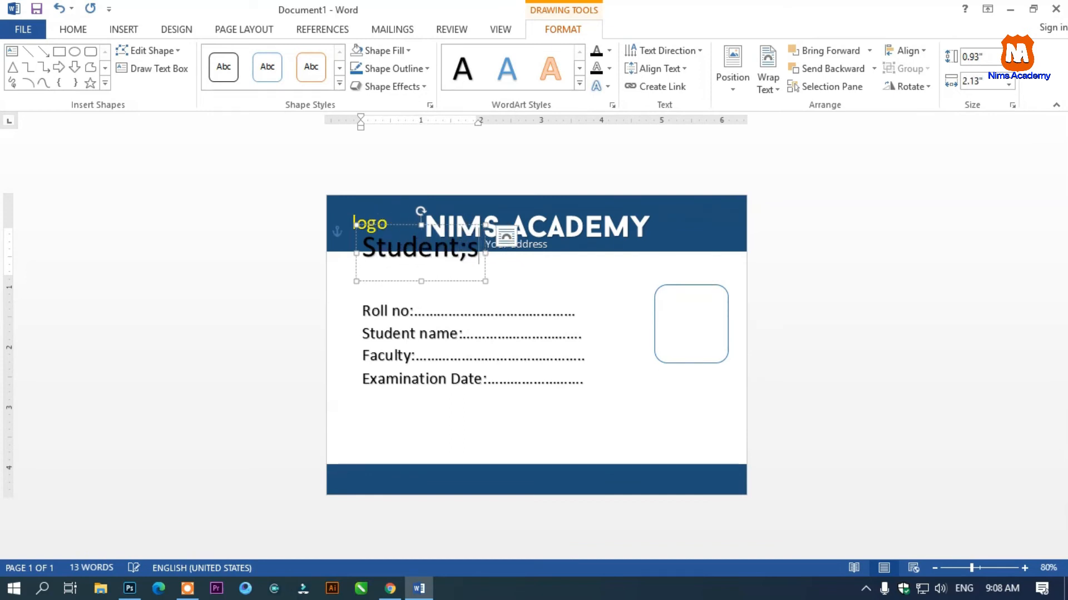
key(BackSpace)
key(BackSpace)
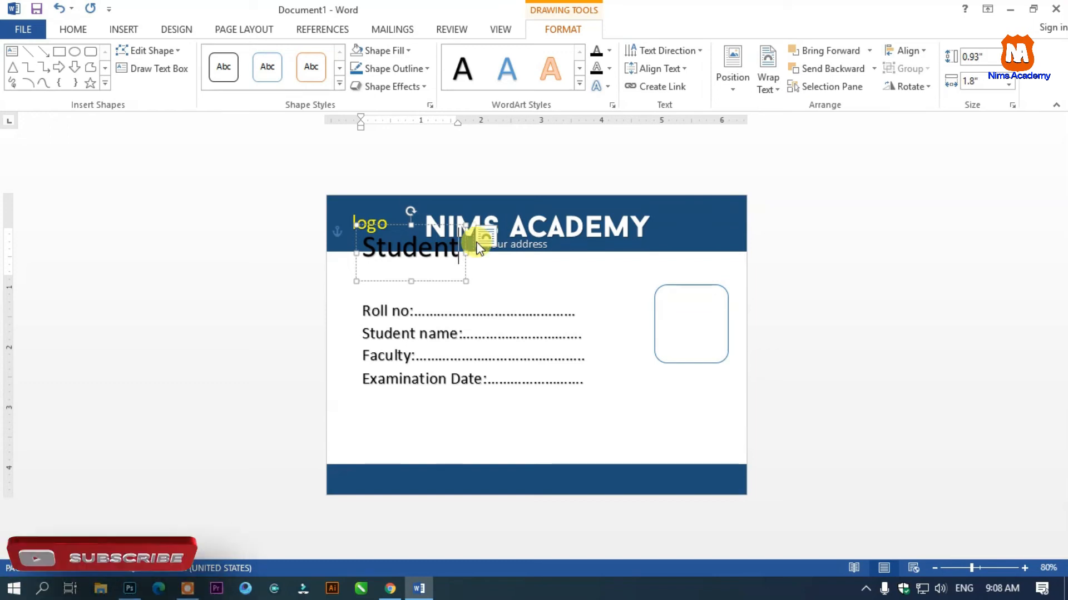
text('s sig)
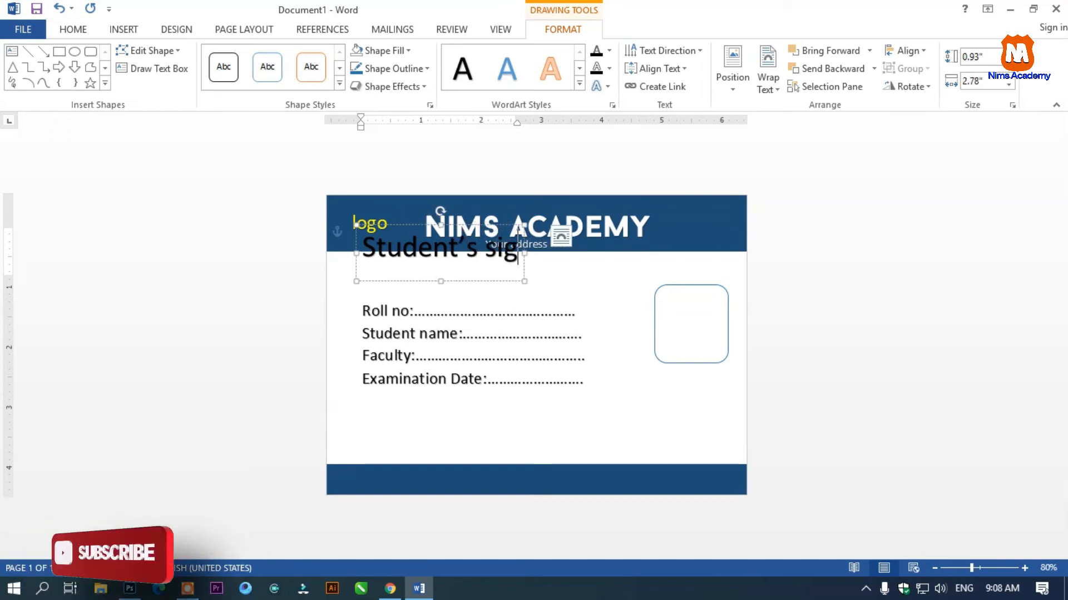
text(nature)
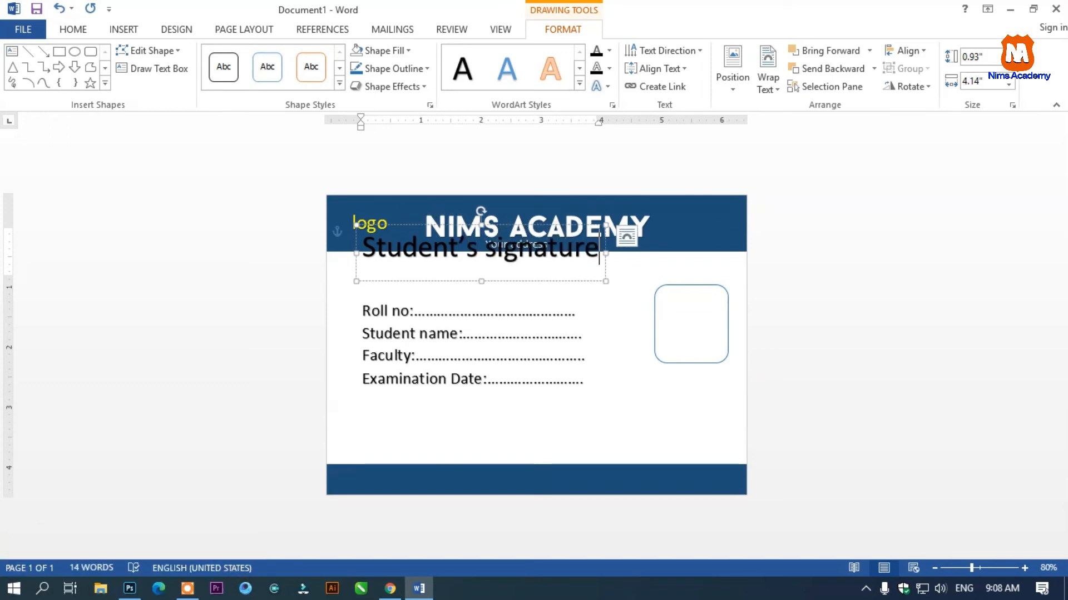
Shrink the signature text and place its box just above the footer band, below the Examination Date line, sized about 2.78 by 0.74 inches
key(ctrl+a)
key(ctrl+shift+less)
key(ctrl+shift+less)
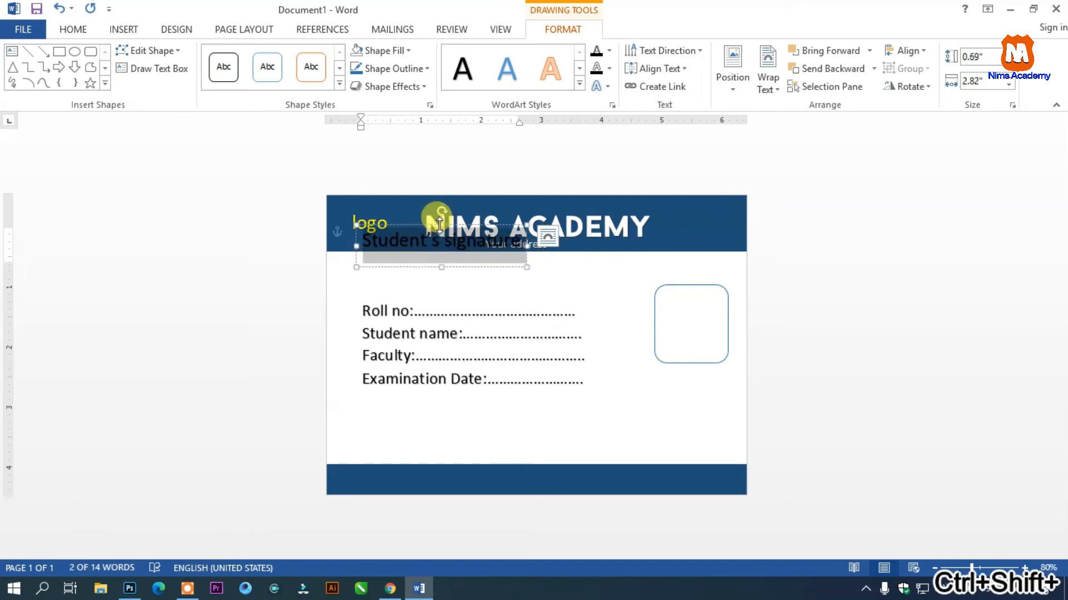
mouse_move(442, 225)
mouse_down()
mouse_move(425, 303)
mouse_move(427, 423)
mouse_up()
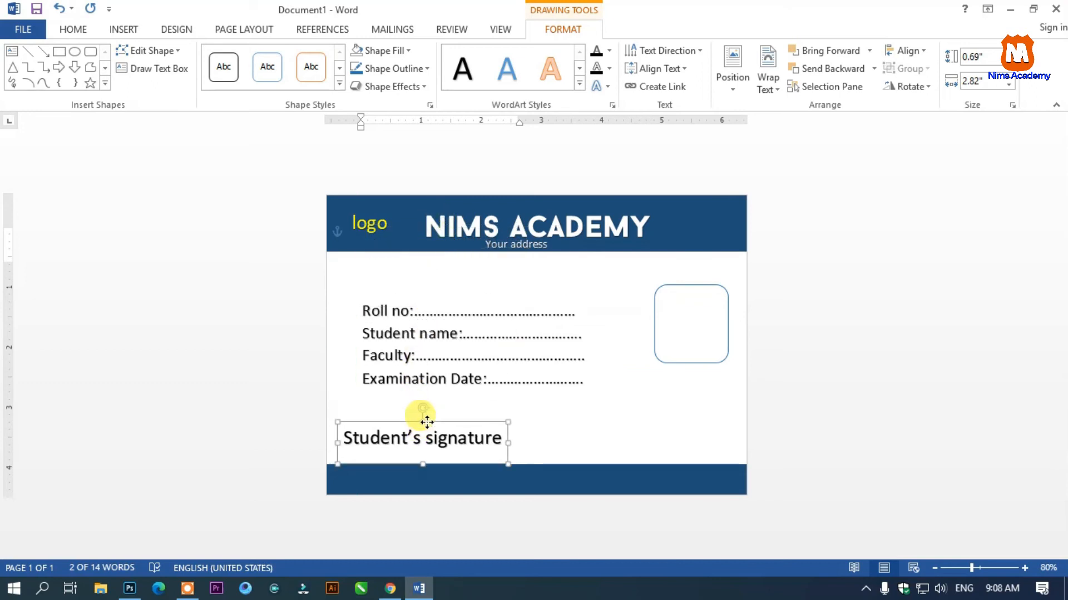
mouse_move(508, 423)
mouse_down()
mouse_move(484, 429)
mouse_move(505, 420)
mouse_up()
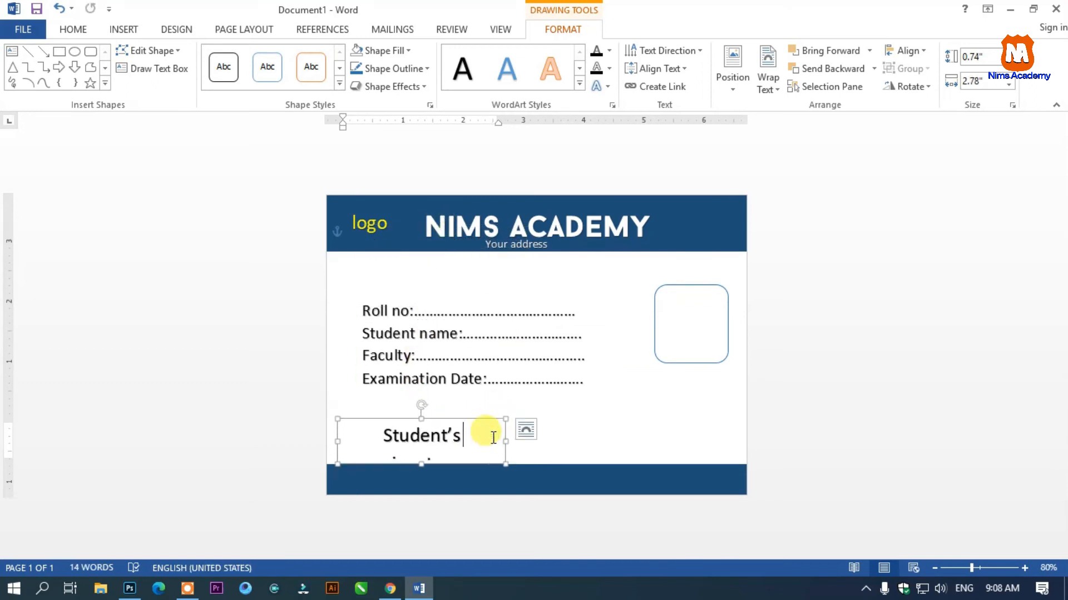
Reduce the "Student's signature" text by three more font size steps and adjust its box to about 2.78 by 0.79 inches
key(ctrl+a)
key(ctrl+shift+less)
key(ctrl+shift+less)
key(ctrl+shift+less)
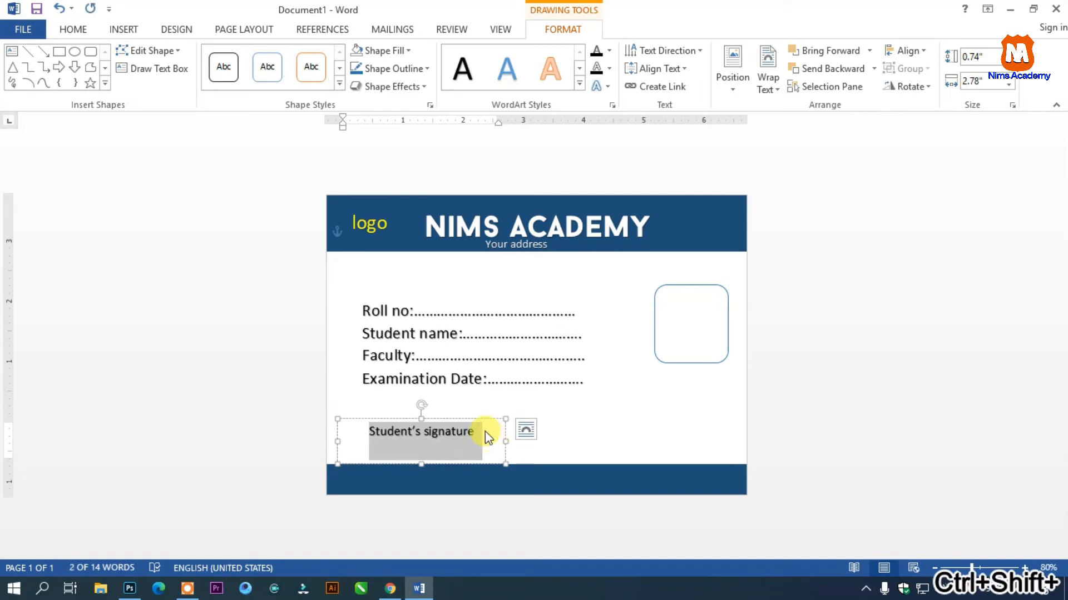
drag(501, 419, 498, 426)
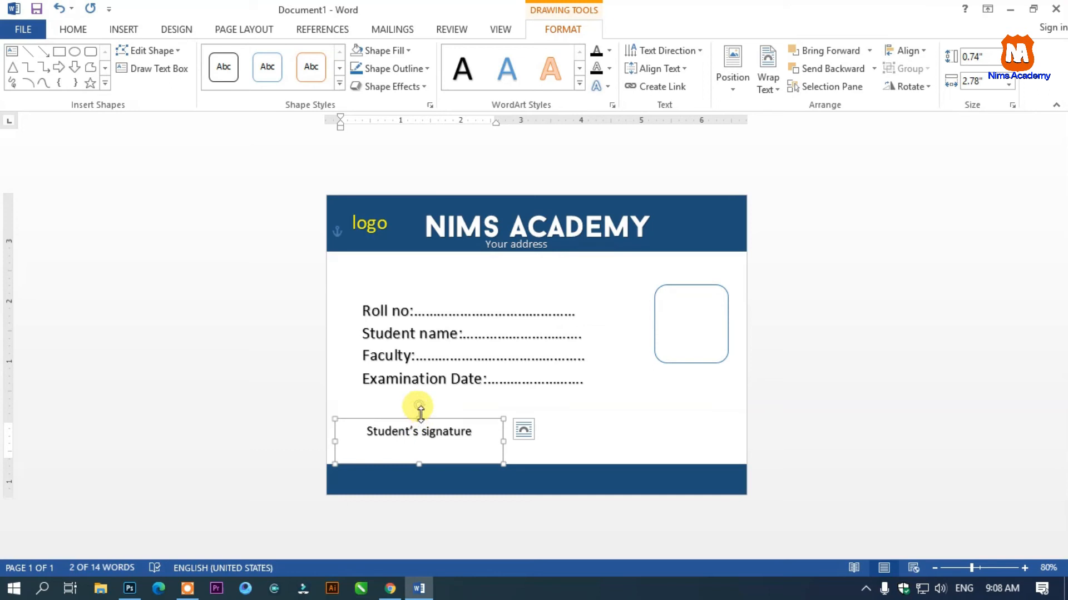
drag(417, 417, 422, 415)
click(445, 432)
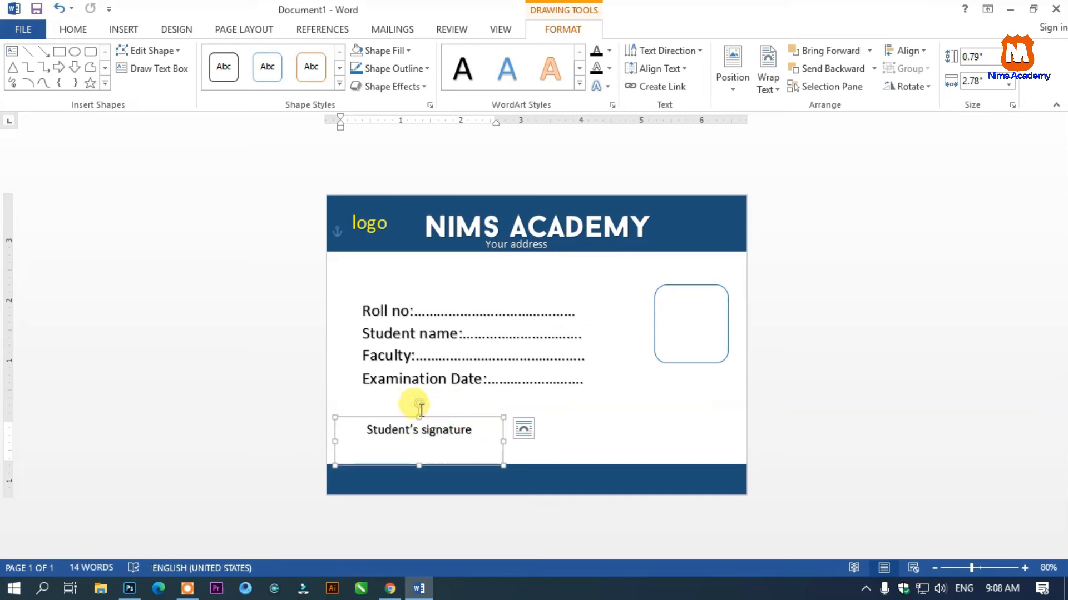
Duplicate the signature label to the opposite side of the card and change the copy's text to "Approved by:"
mouse_move(424, 424)
mouse_down()
mouse_move(422, 414)
mouse_move(659, 417)
mouse_move(646, 415)
mouse_up()
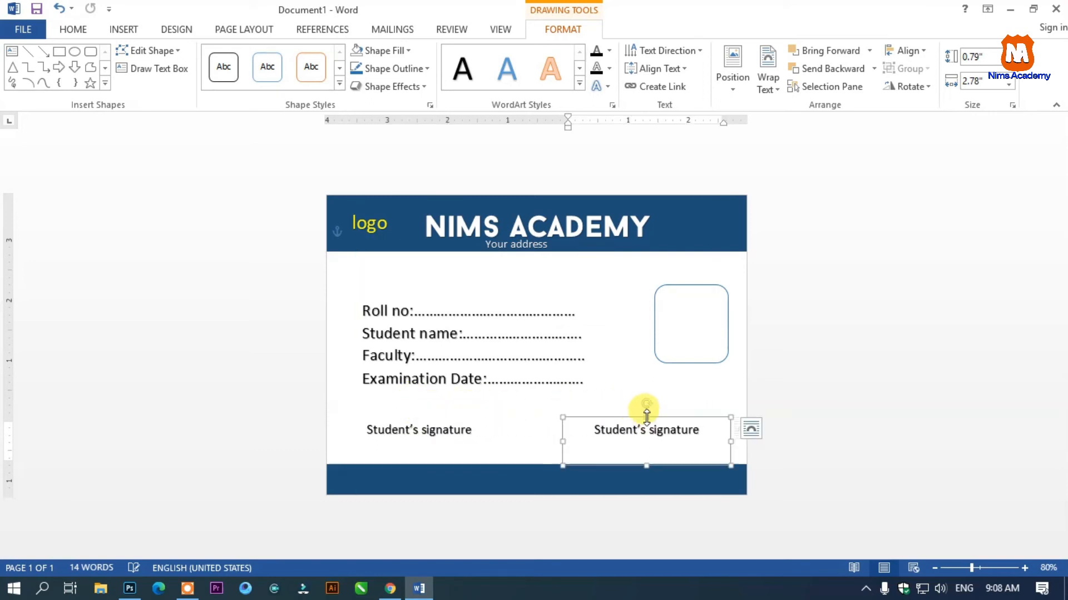
key(ctrl+a)
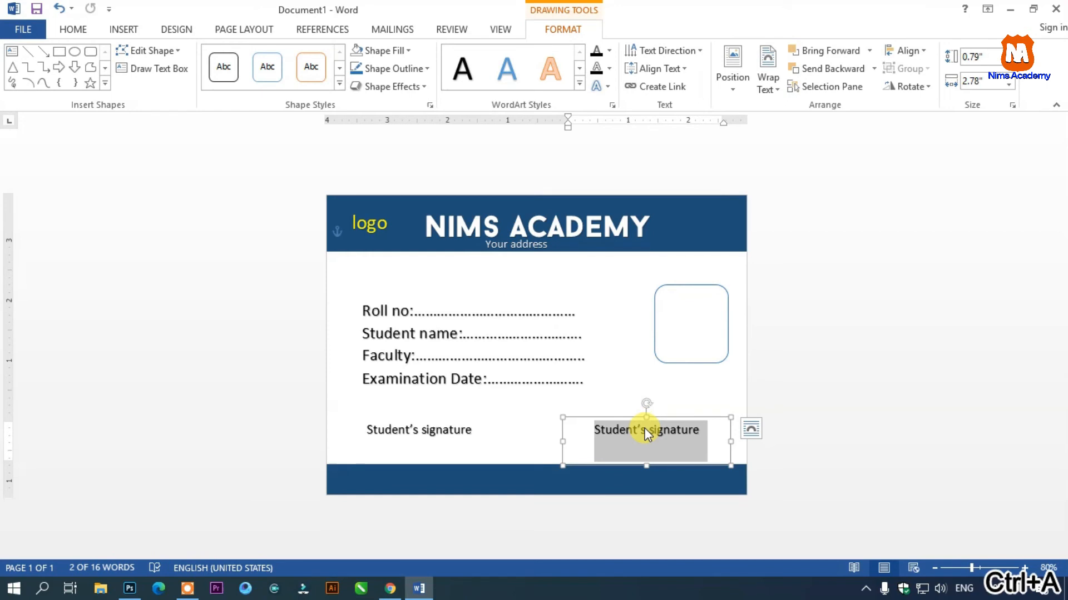
text(appro)
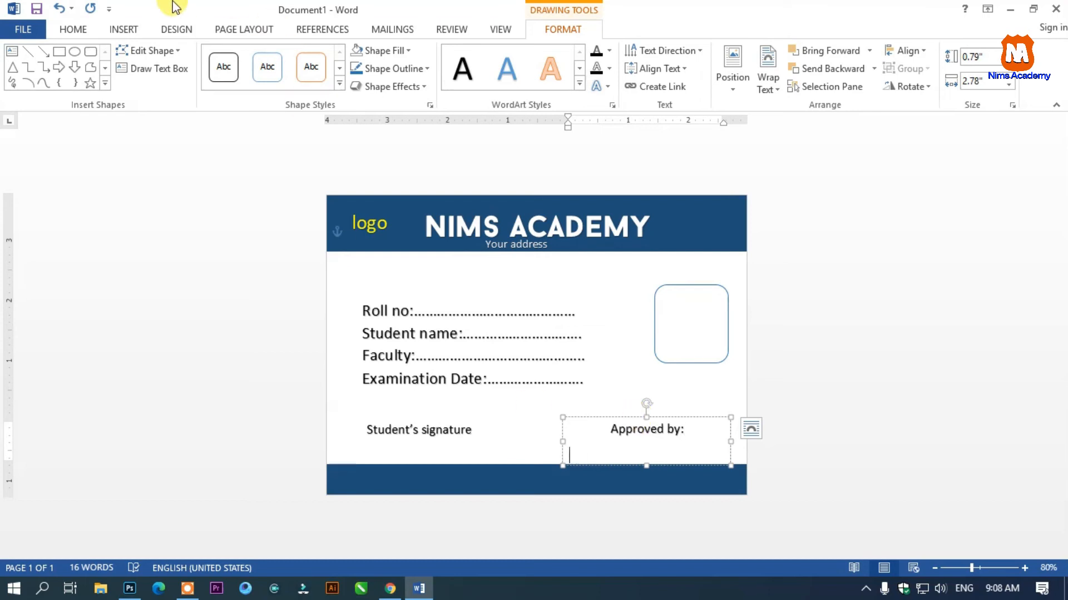
Draw an arrow line about 2.49 inches long above "Student's signature" and place a copy above "Approved by:"
click(114, 28)
click(222, 83)
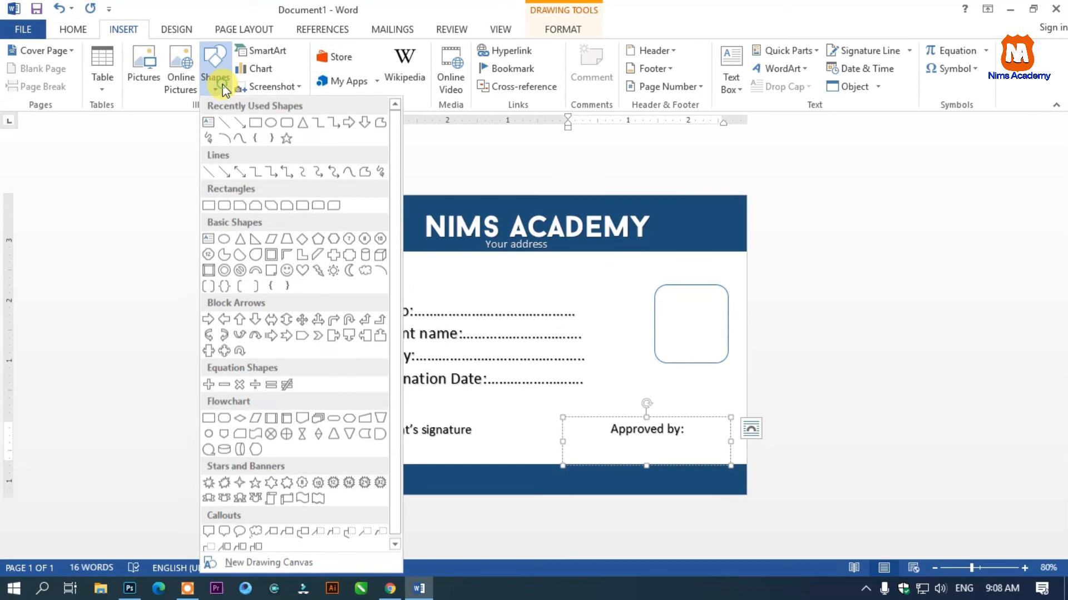
click(238, 122)
drag(353, 442, 506, 444)
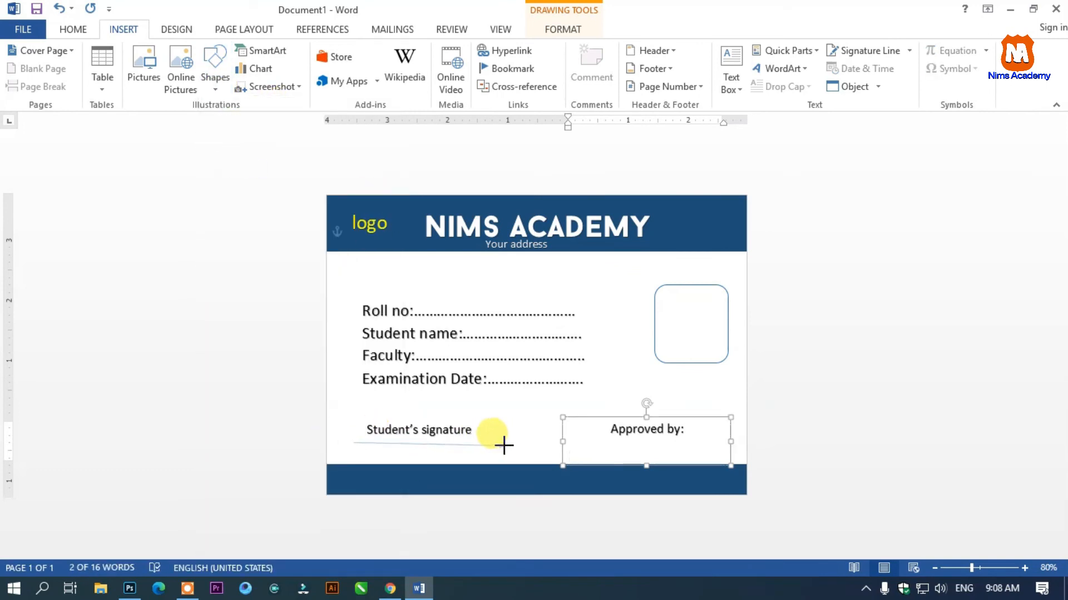
mouse_move(504, 445)
mouse_down()
mouse_move(454, 420)
mouse_move(660, 409)
mouse_move(667, 422)
mouse_up()
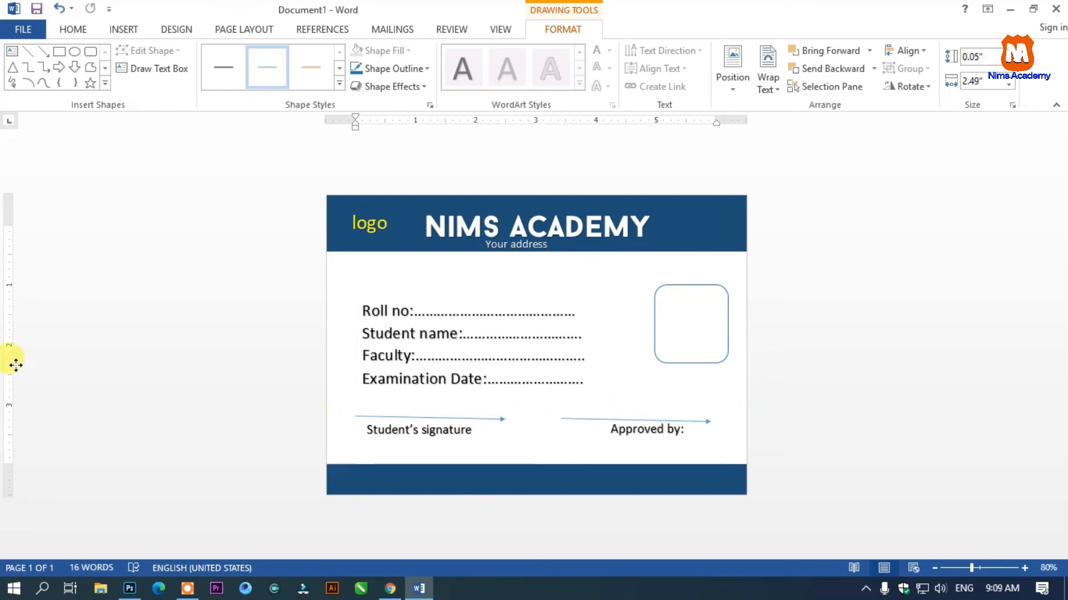
Try the black line style on the arrow above "Student's signature"
click(591, 401)
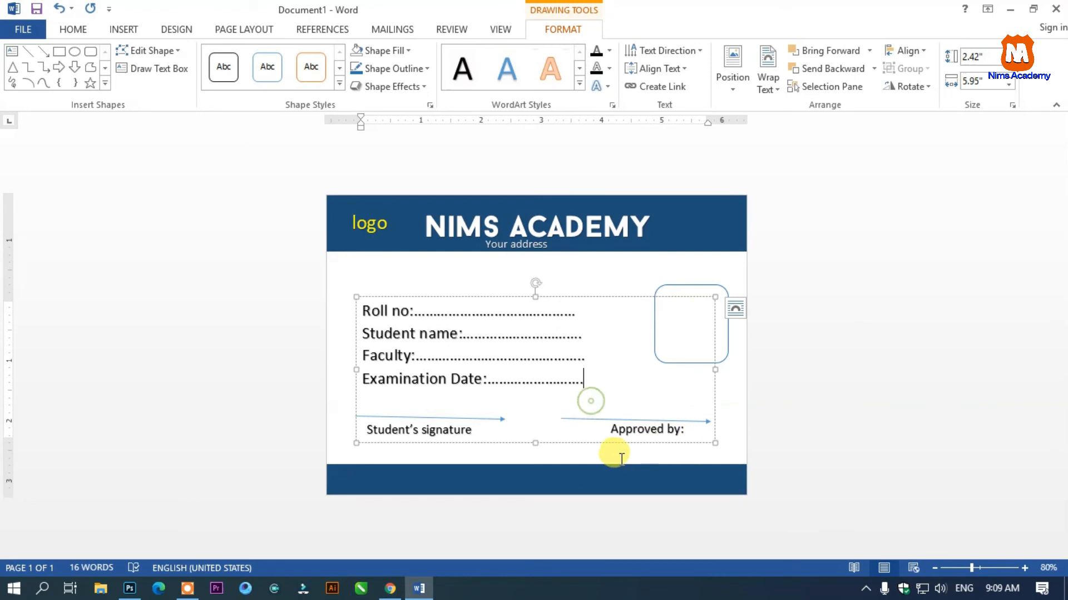
click(504, 421)
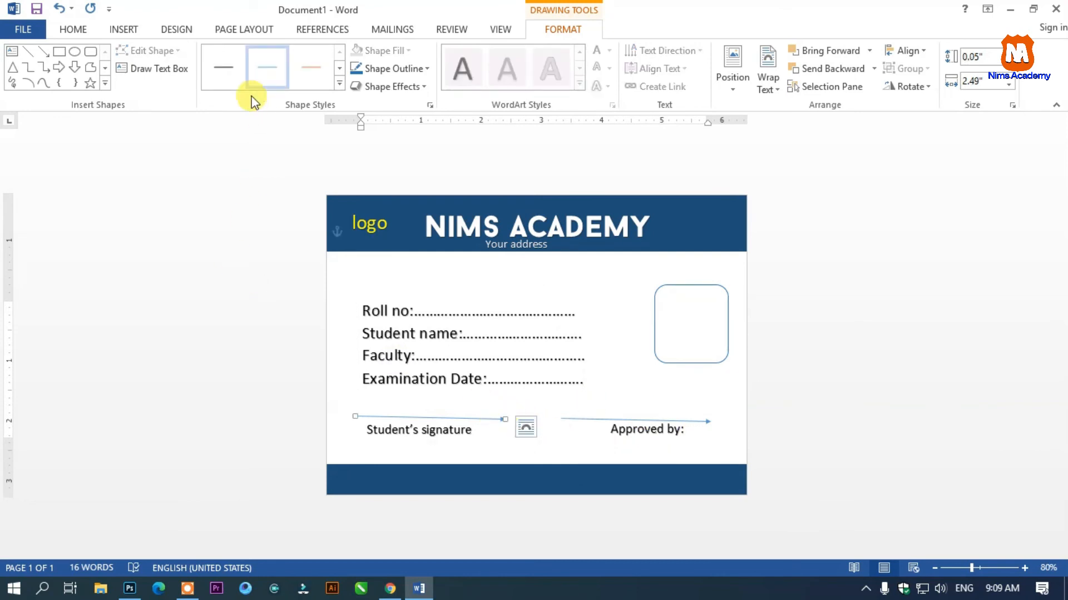
click(221, 70)
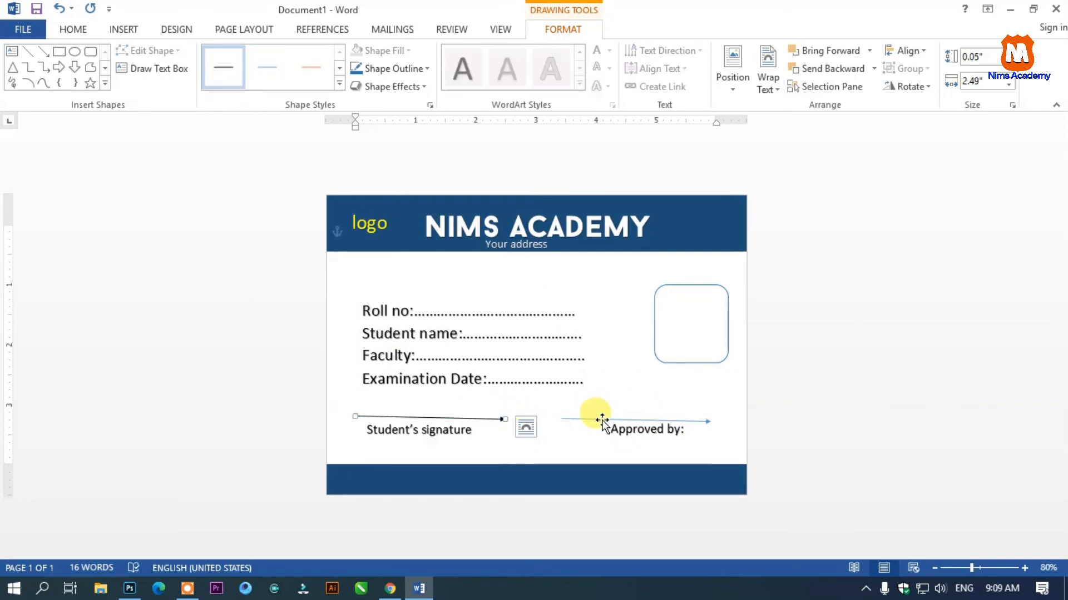
Undo the arrow lines and place plain straight lines about 2.14 inches long above "Student's signature" and "Approved by:"
key(ctrl+z)
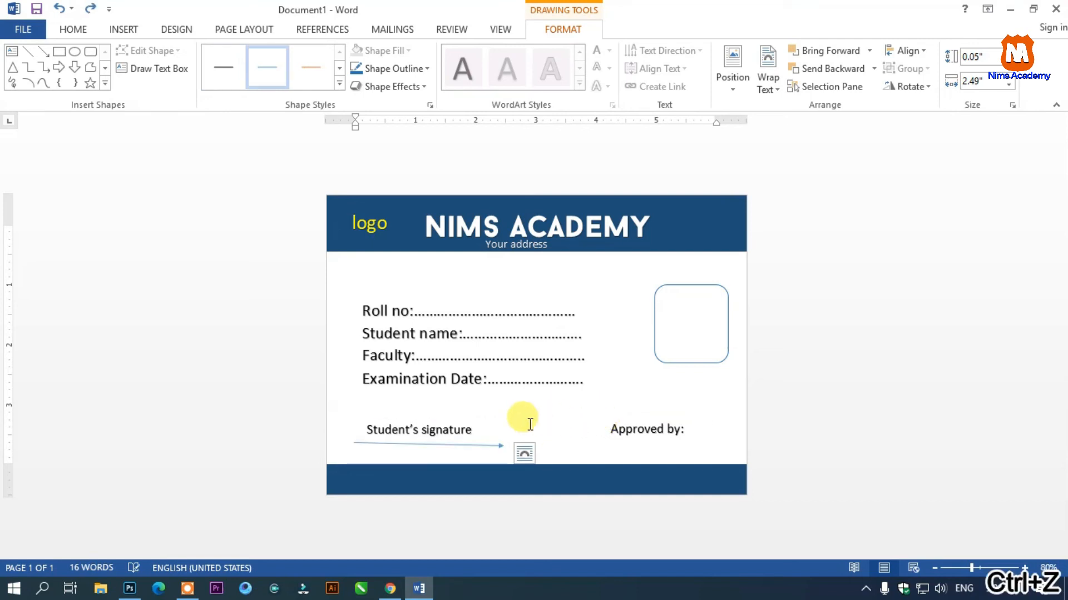
click(469, 432)
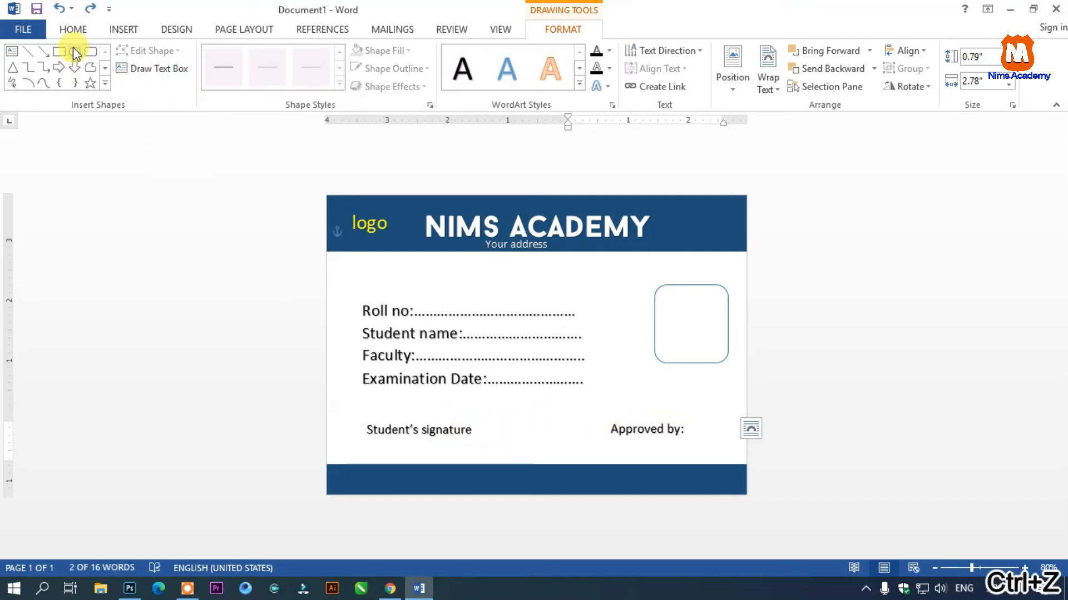
click(28, 51)
drag(359, 417, 487, 417)
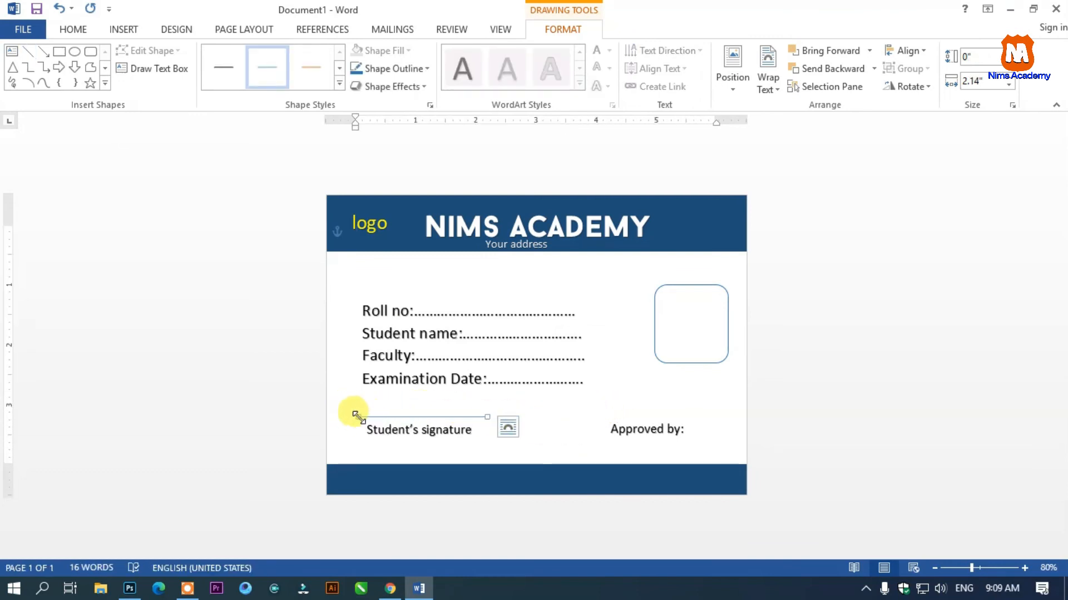
drag(372, 418, 583, 416)
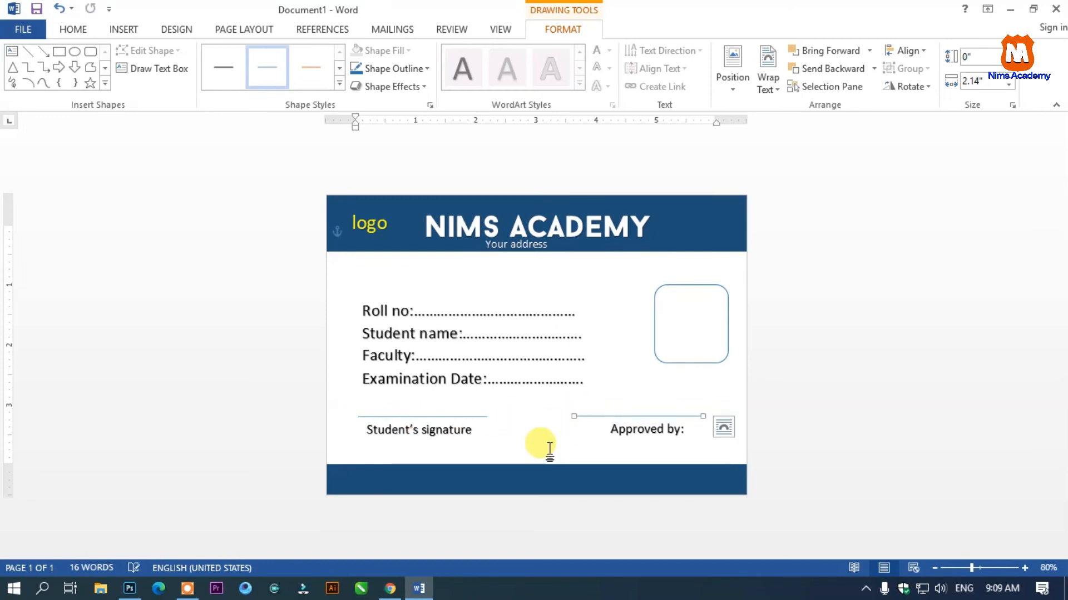
key(alt)
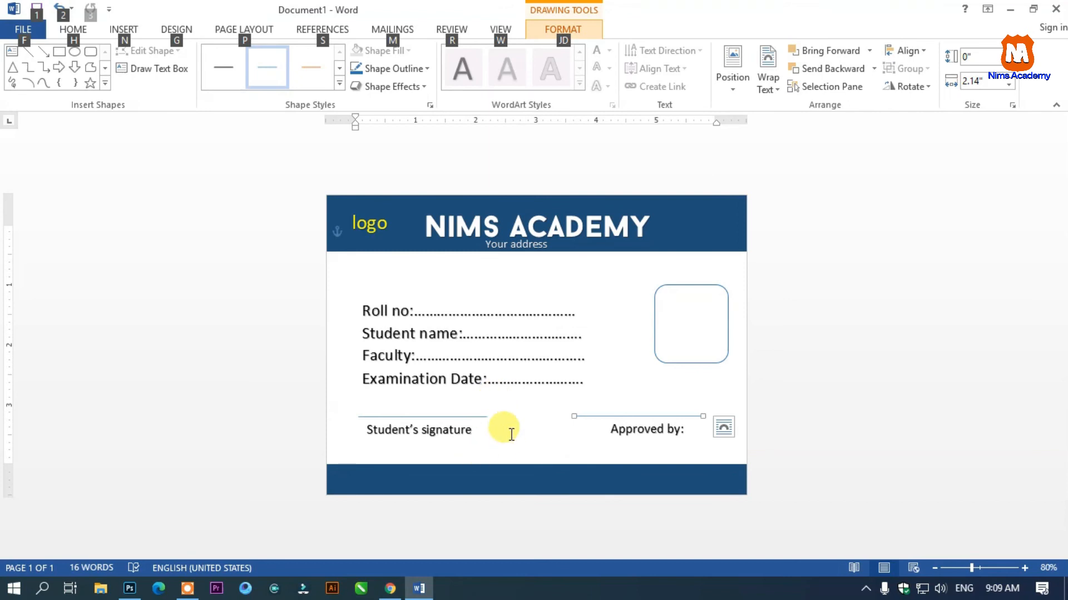
key(t)
Duplicate the "Student's signature" label into the footer band directly below it and change the copy's text to "Contact number"
click(439, 430)
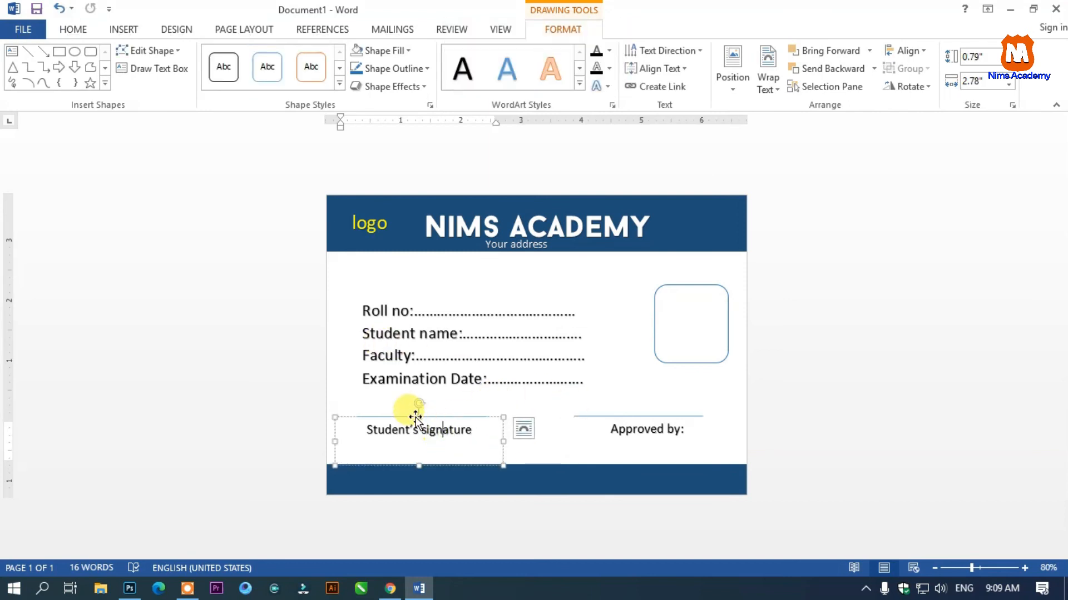
drag(422, 416, 421, 466)
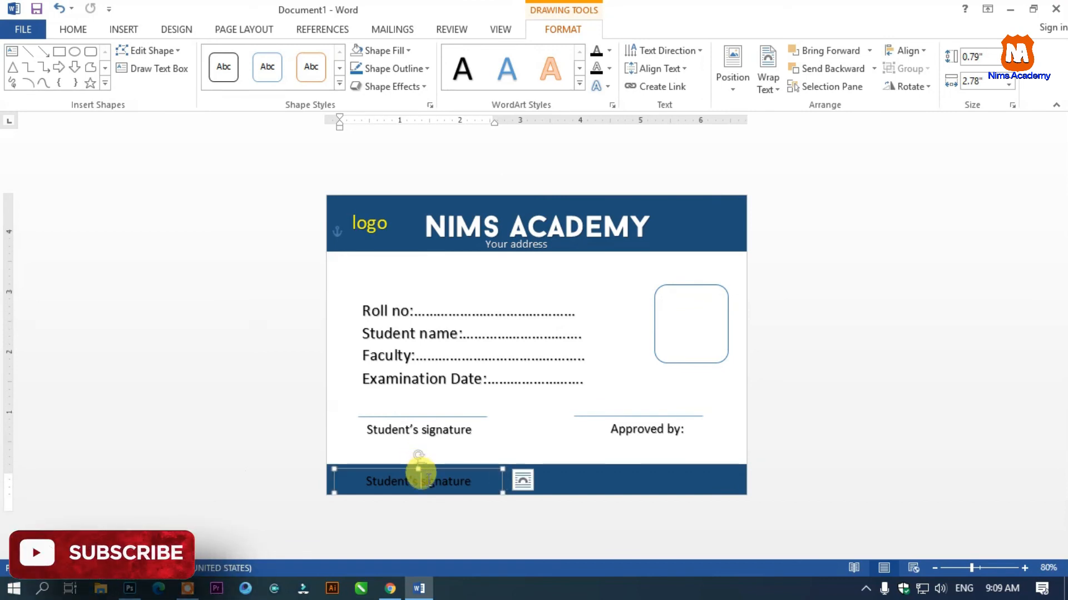
key(ctrl+a)
text(cont)
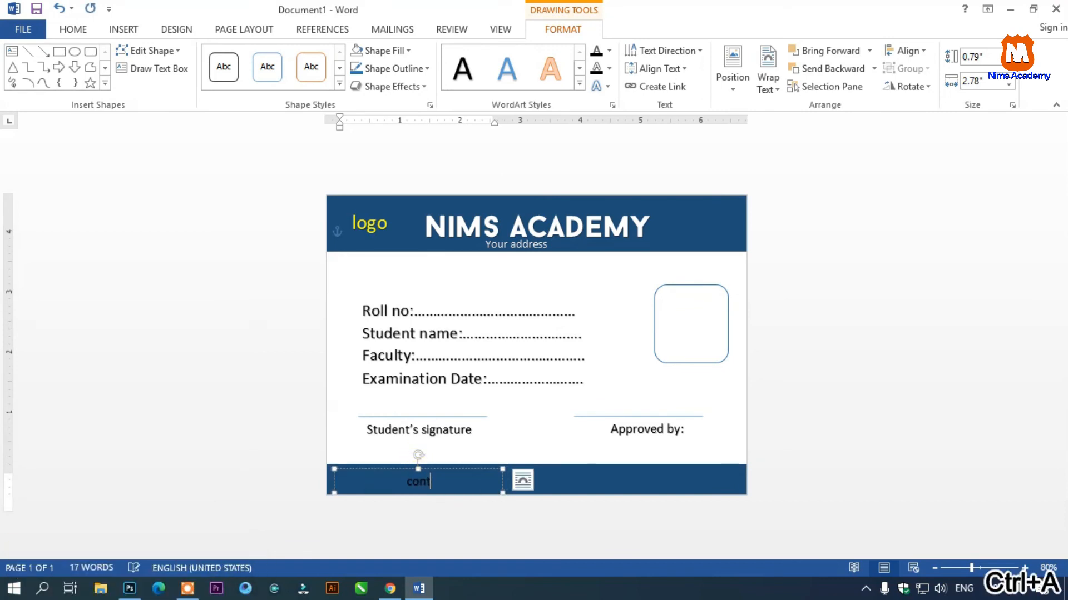
text(act number)
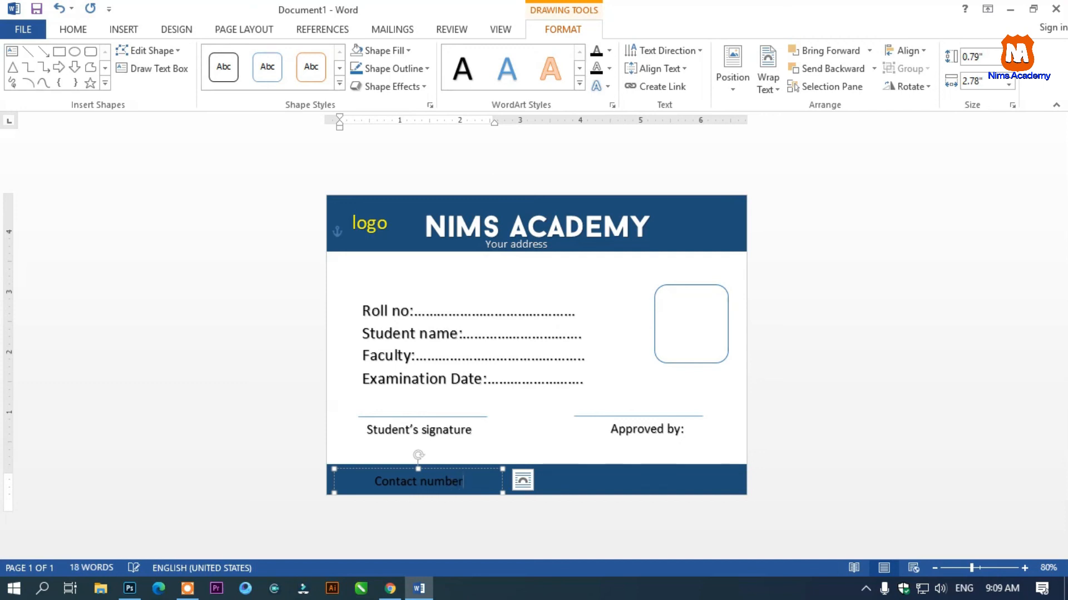
Duplicate the "Contact number" label to the opposite side of the footer band and replace its text with a placeholder e-mail address
click(423, 473)
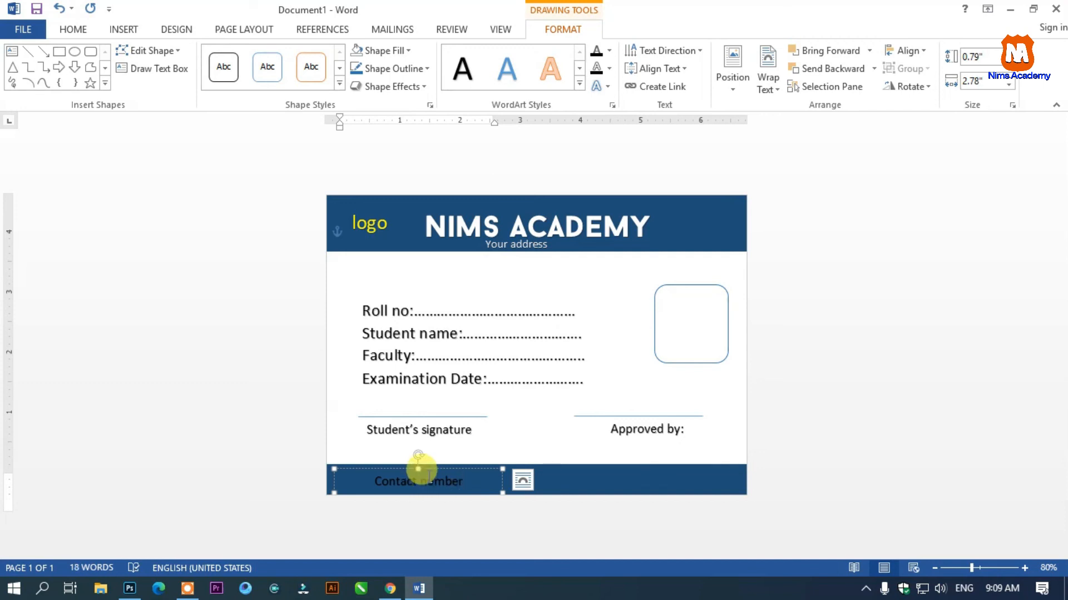
drag(418, 470, 623, 467)
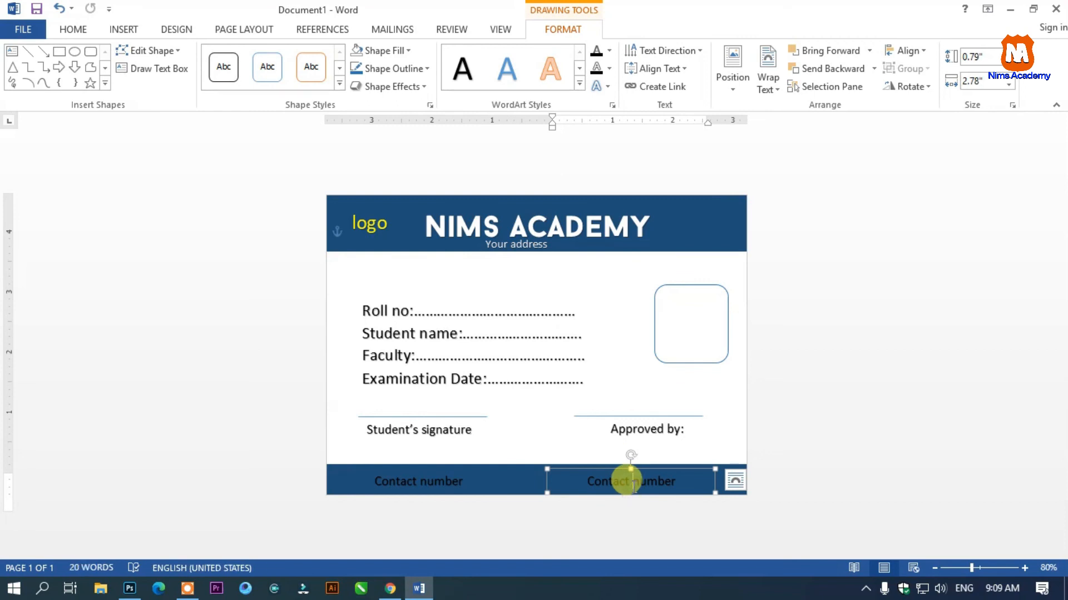
key(ctrl+a)
text(adr)
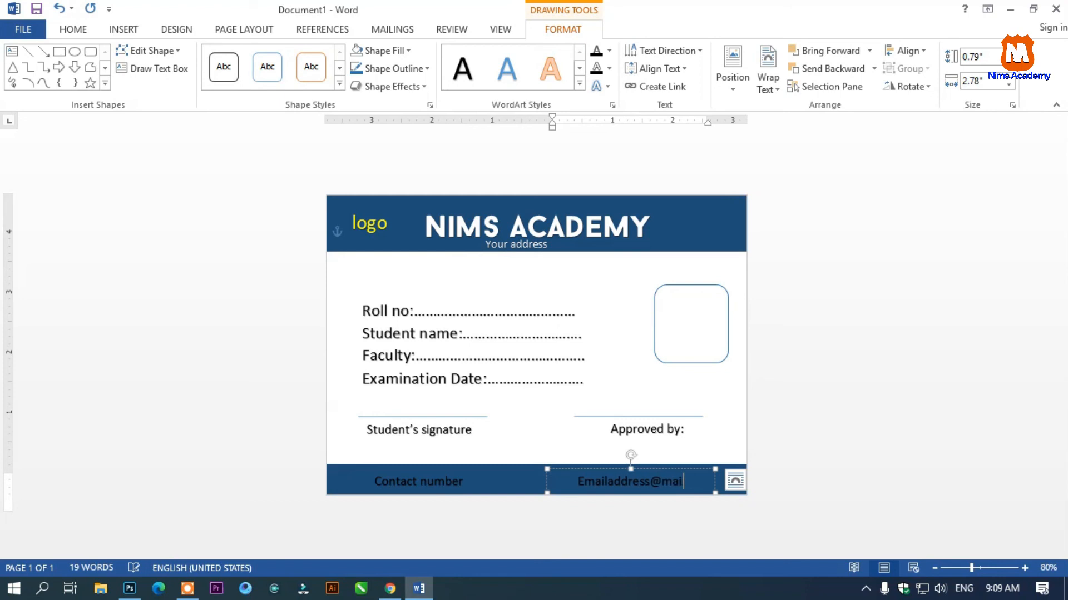
text(com)
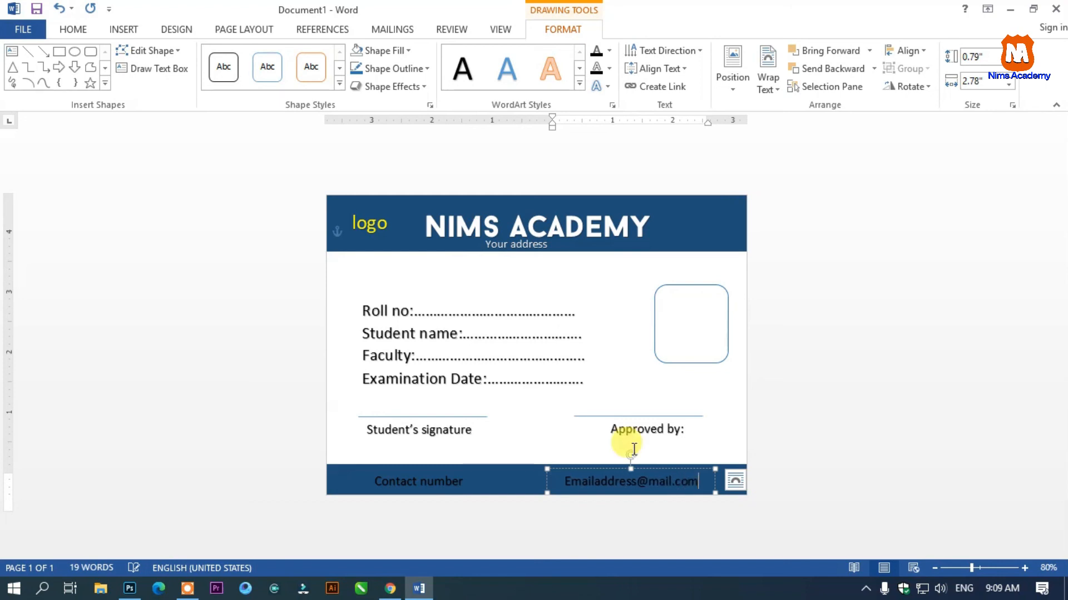
Set the font colour of the contact number and e-mail texts in the footer band to white
click(453, 477)
drag(470, 482, 281, 465)
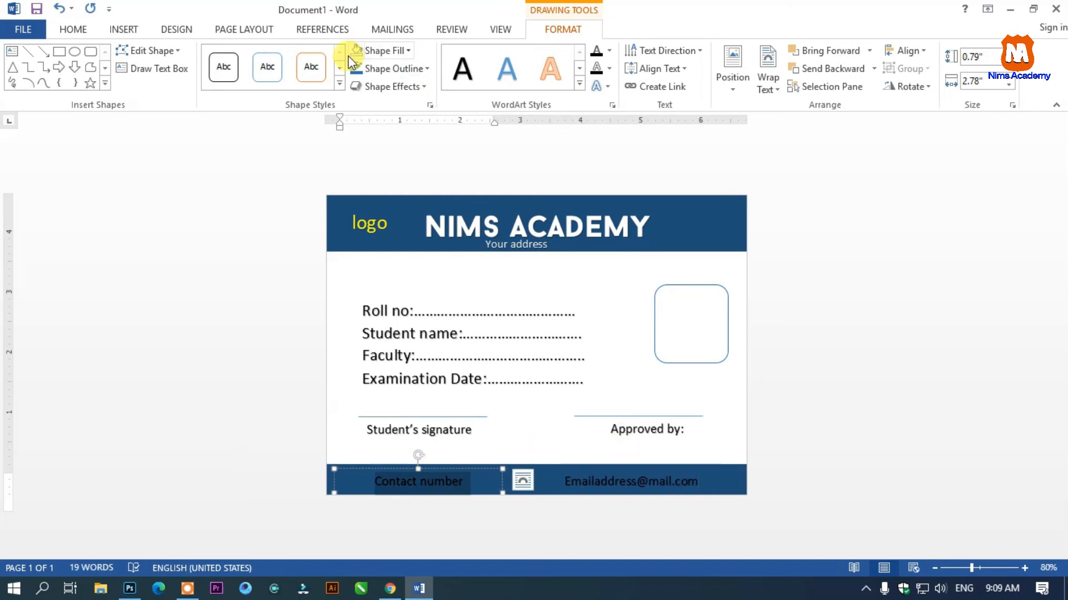
click(68, 28)
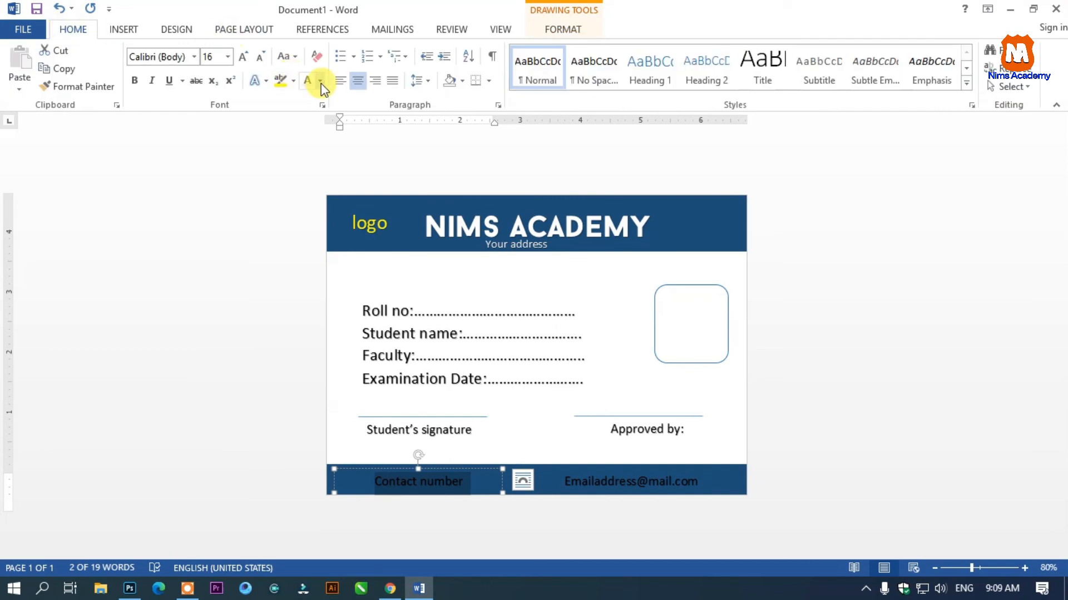
click(609, 480)
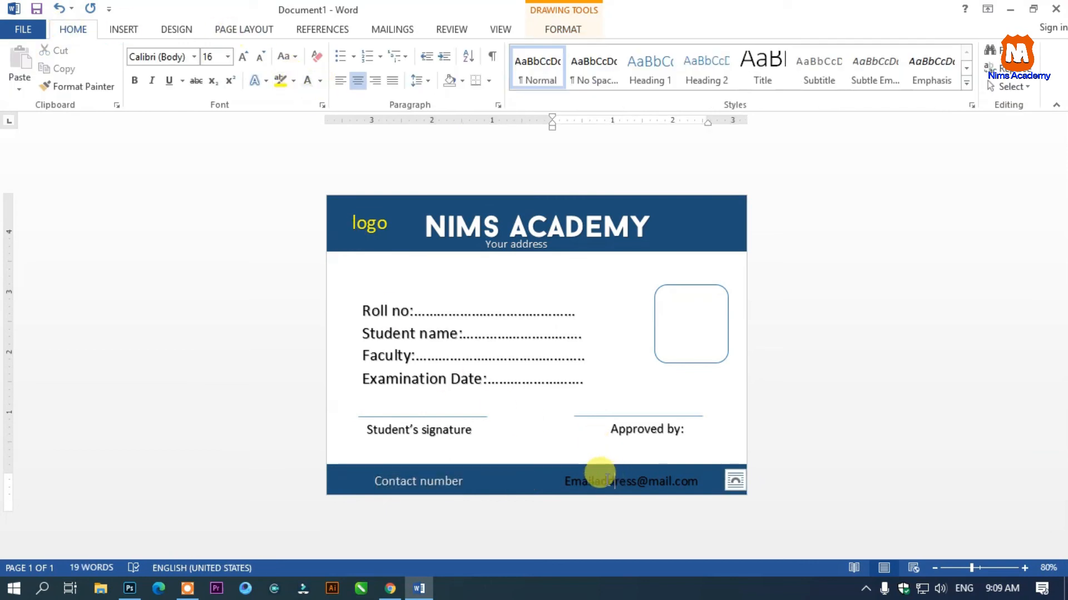
key(ctrl+a)
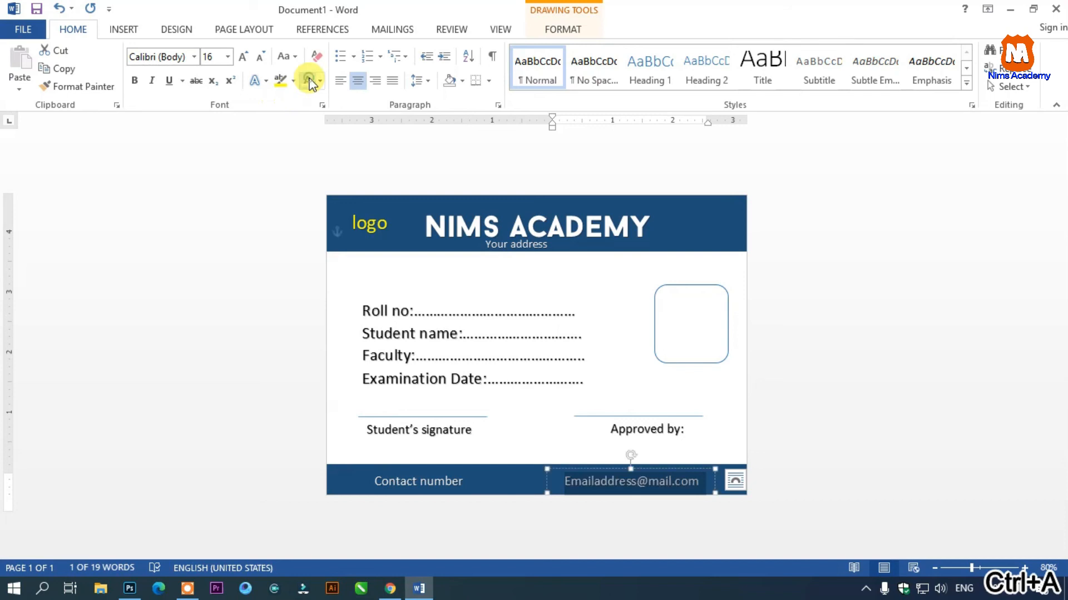
click(818, 429)
scroll(663, 397, down, 1)
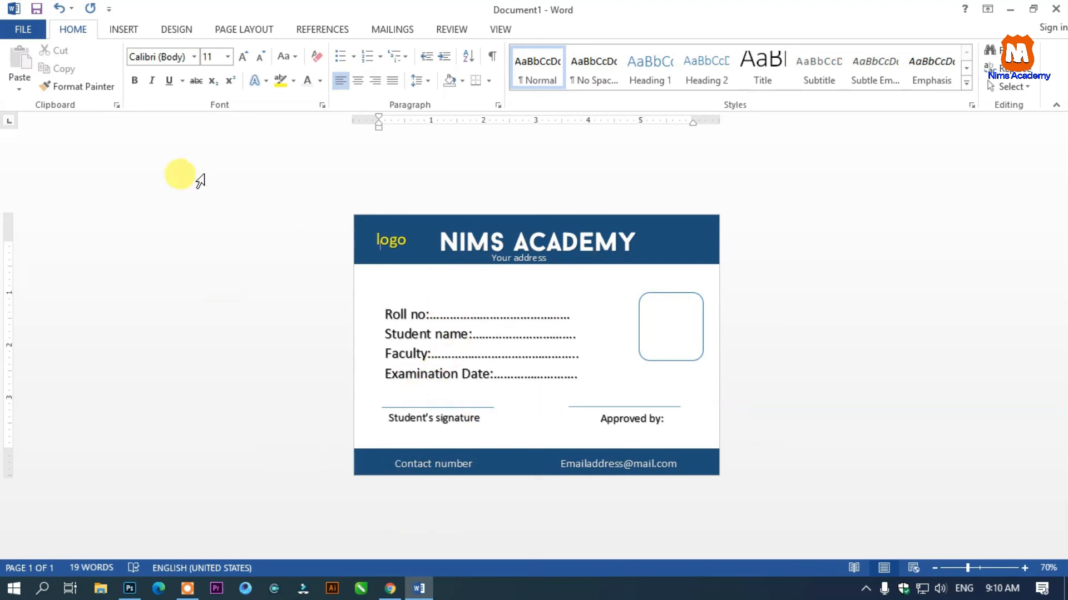
Insert a plain black WordArt with the text "Admit-card"
click(123, 29)
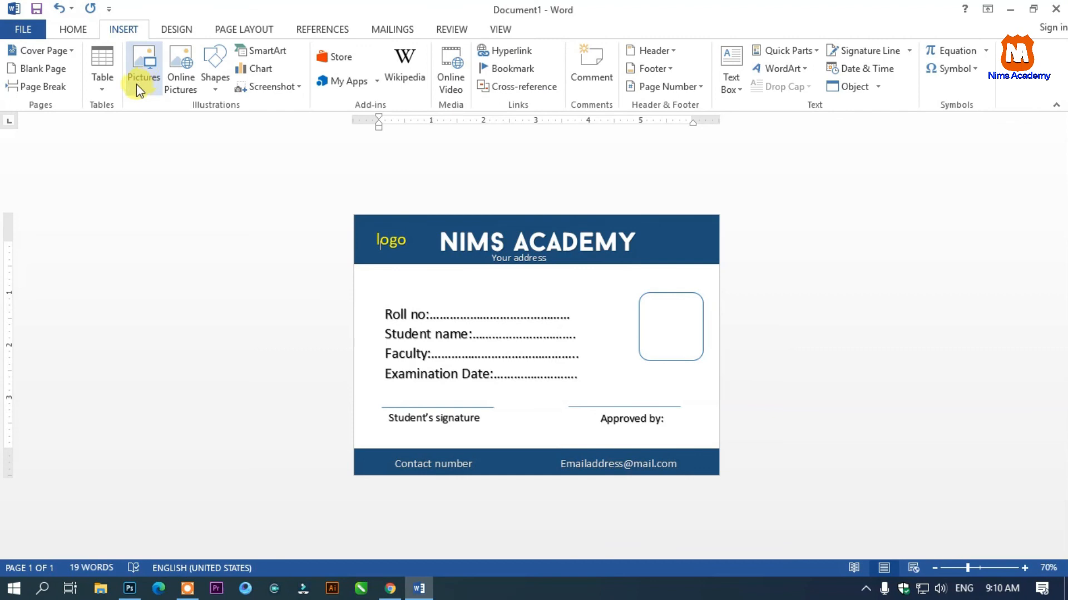
click(73, 29)
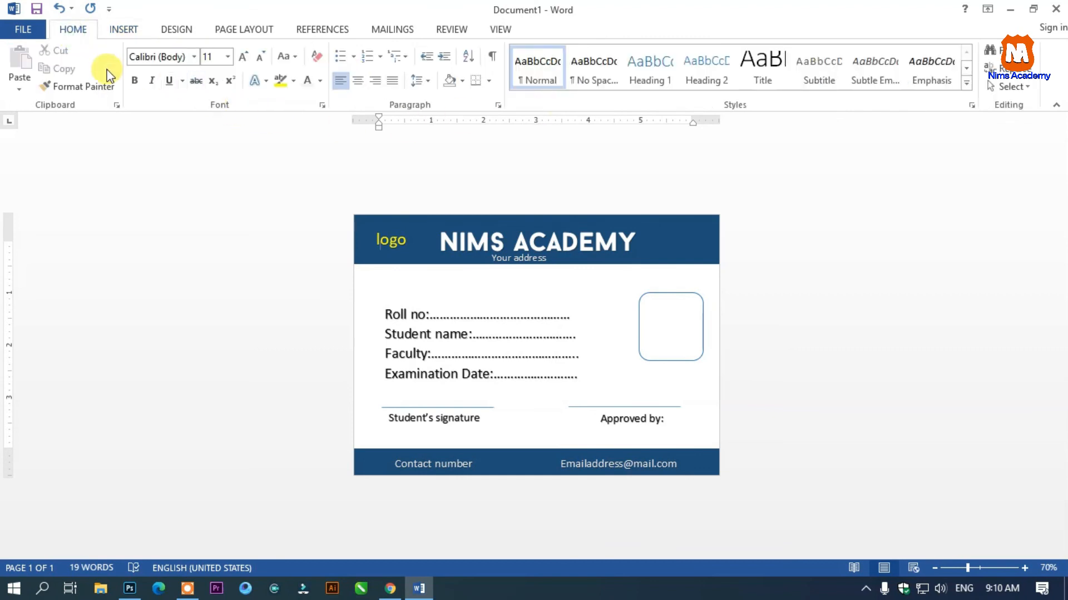
click(129, 29)
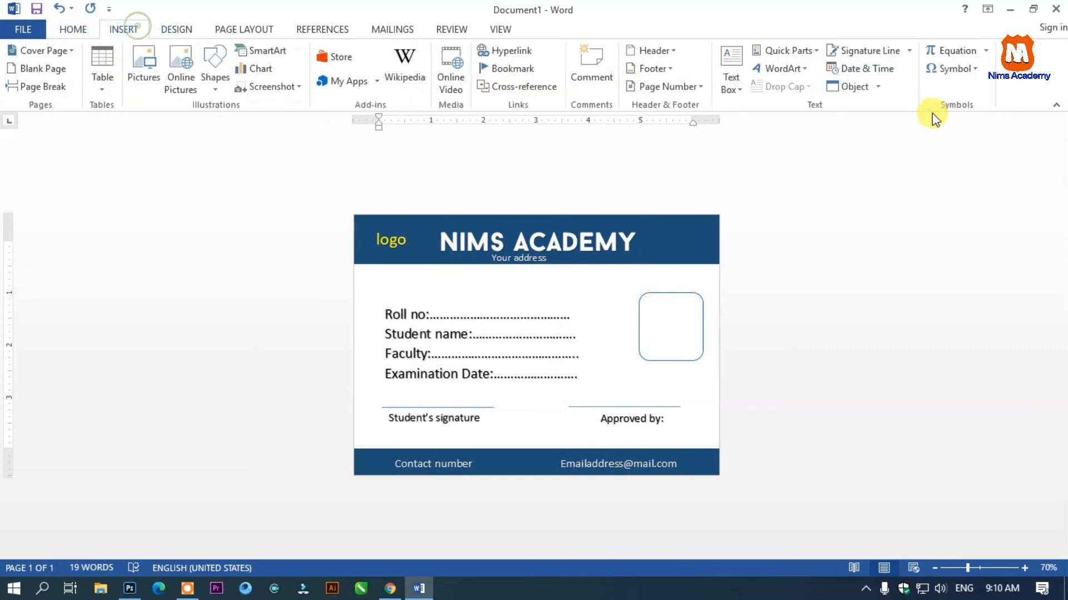
click(782, 72)
click(775, 101)
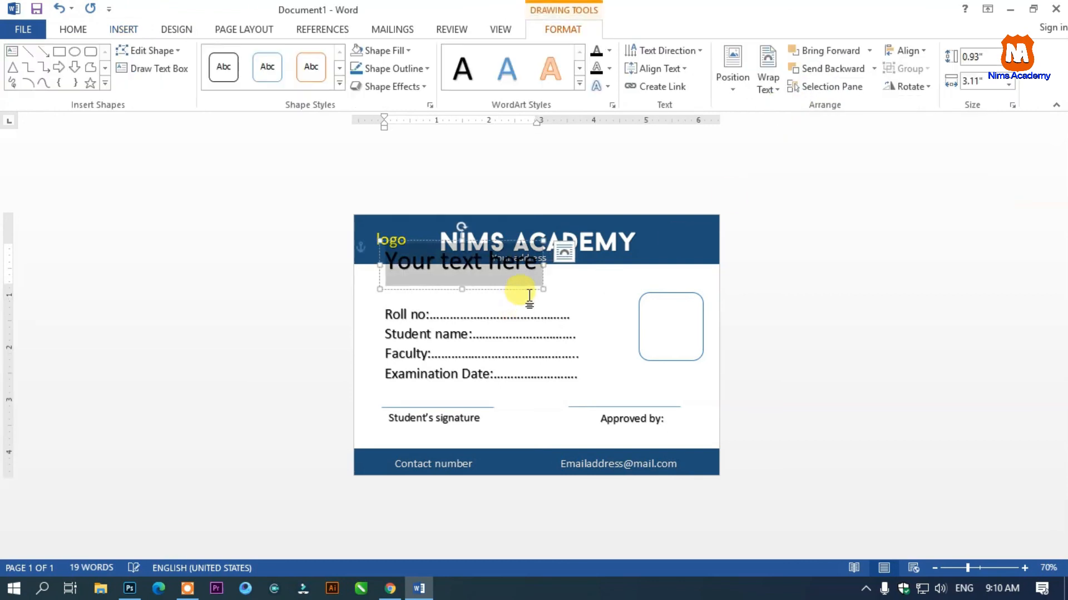
text(Adm)
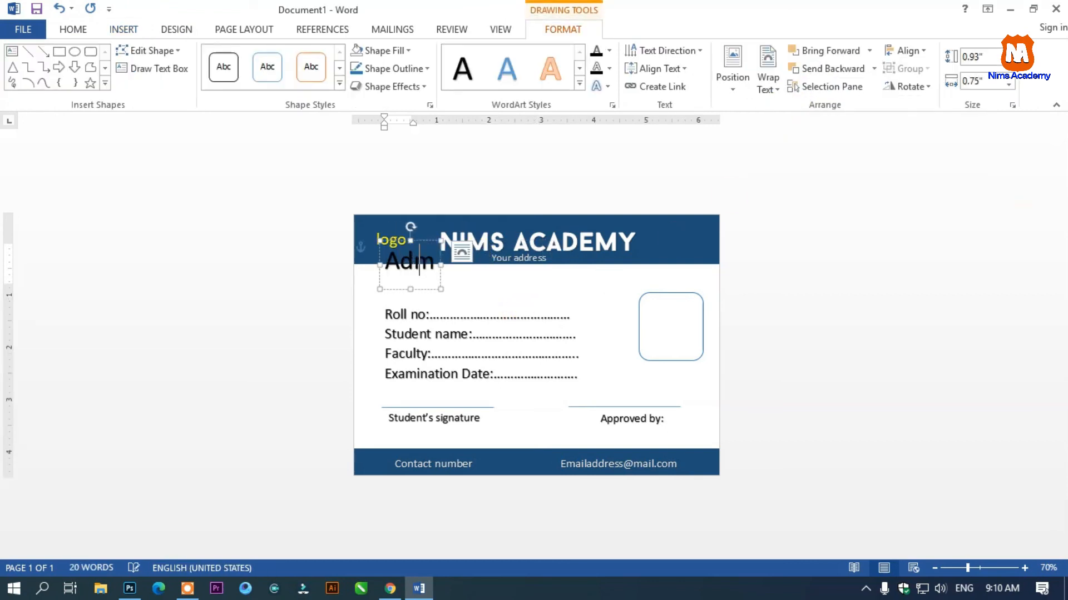
text(it-)
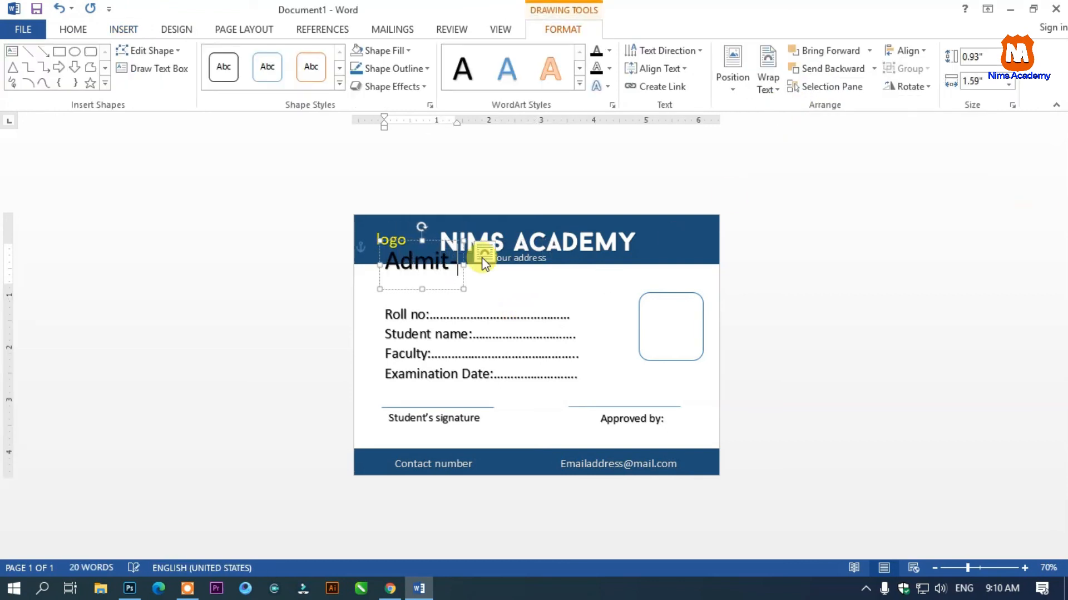
text(card)
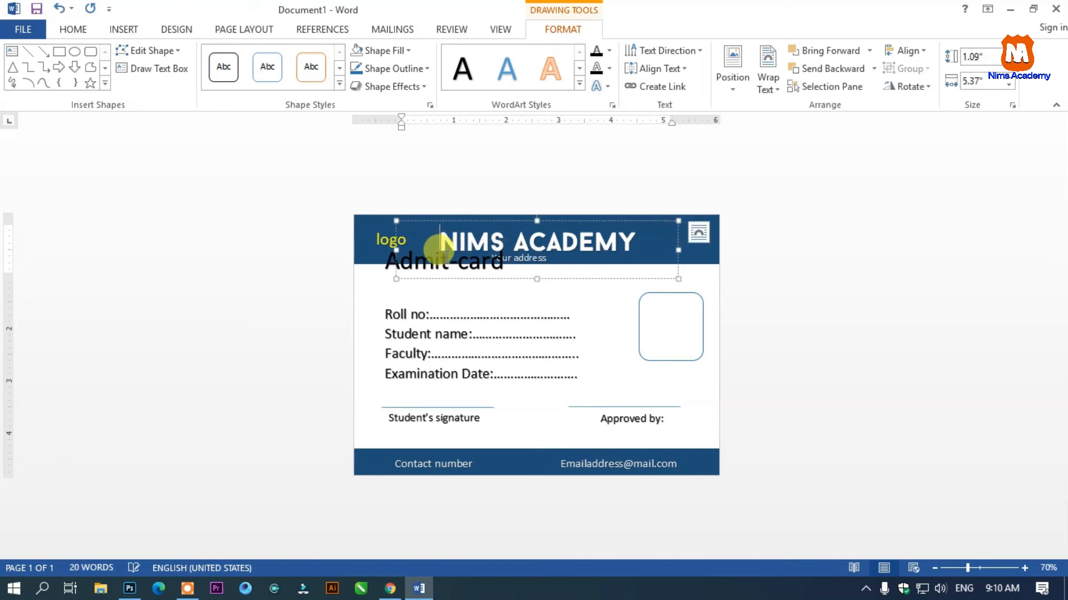
Move the "Admit-card" WordArt to the middle of the card, between the header band and the Roll no line
click(448, 255)
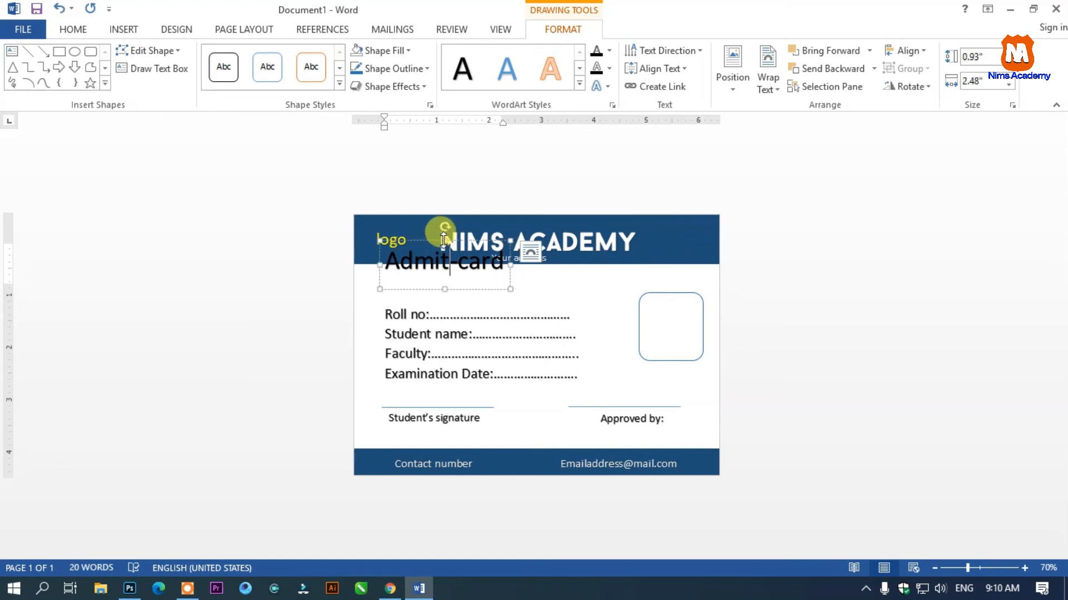
click(455, 241)
drag(455, 241, 429, 282)
Set the font colour of the "Admit-card" title to red
click(570, 288)
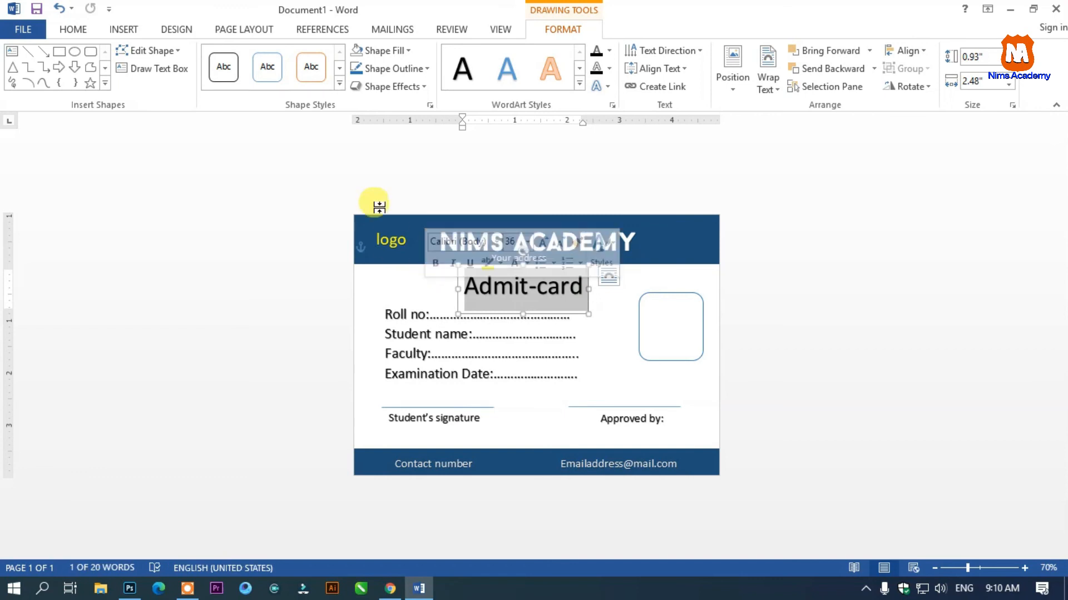
click(40, 29)
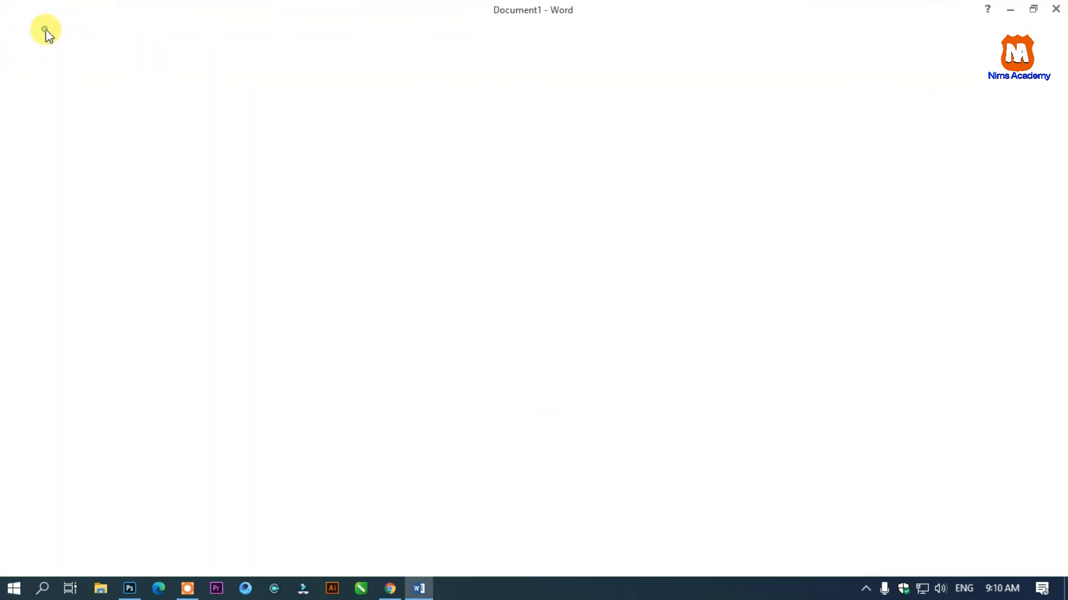
click(35, 29)
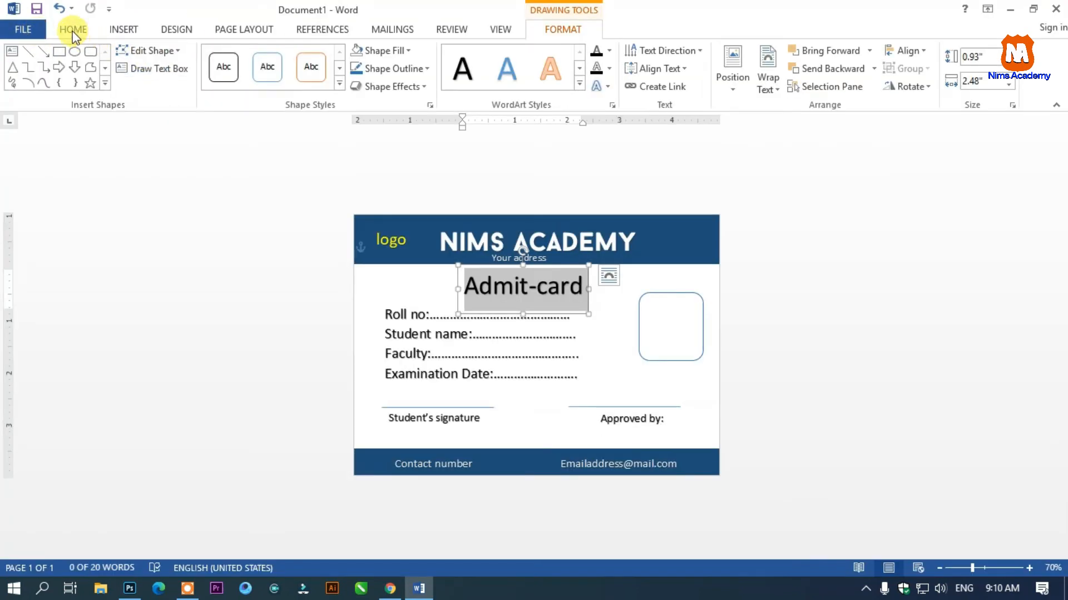
click(72, 30)
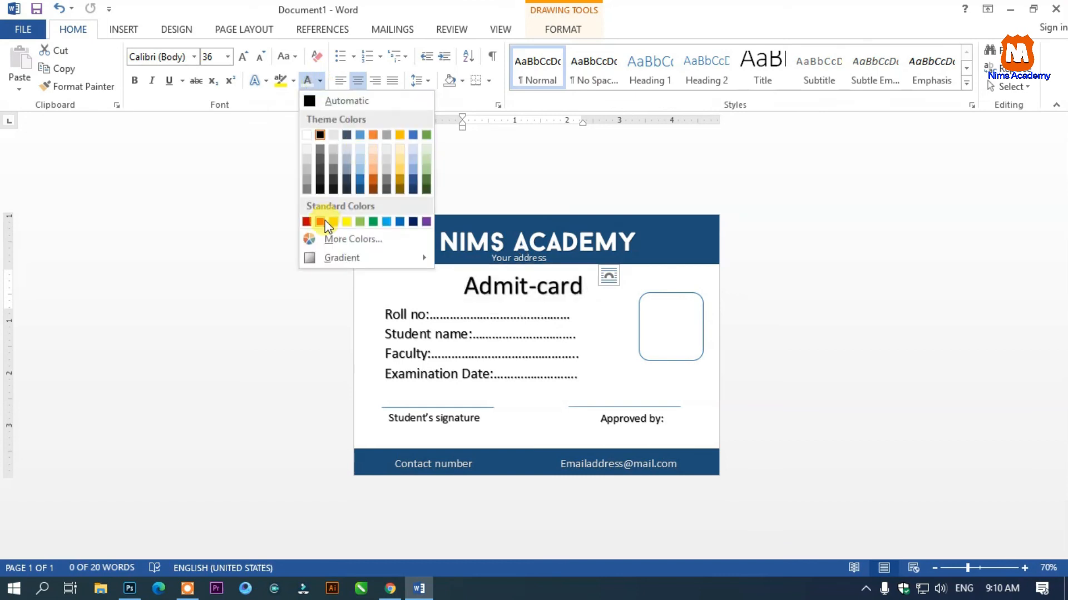
click(319, 223)
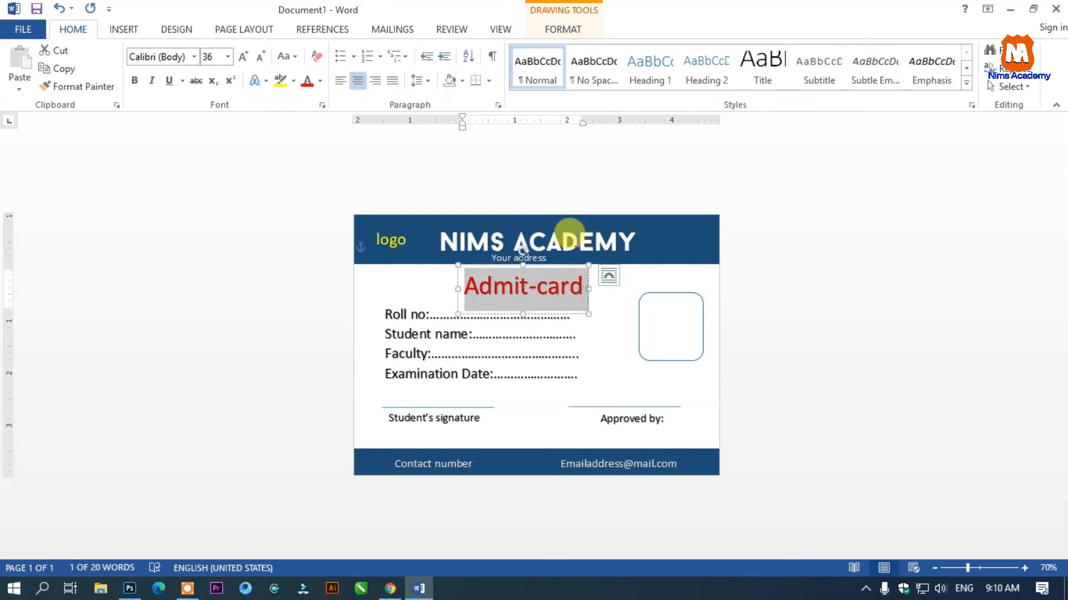
click(551, 275)
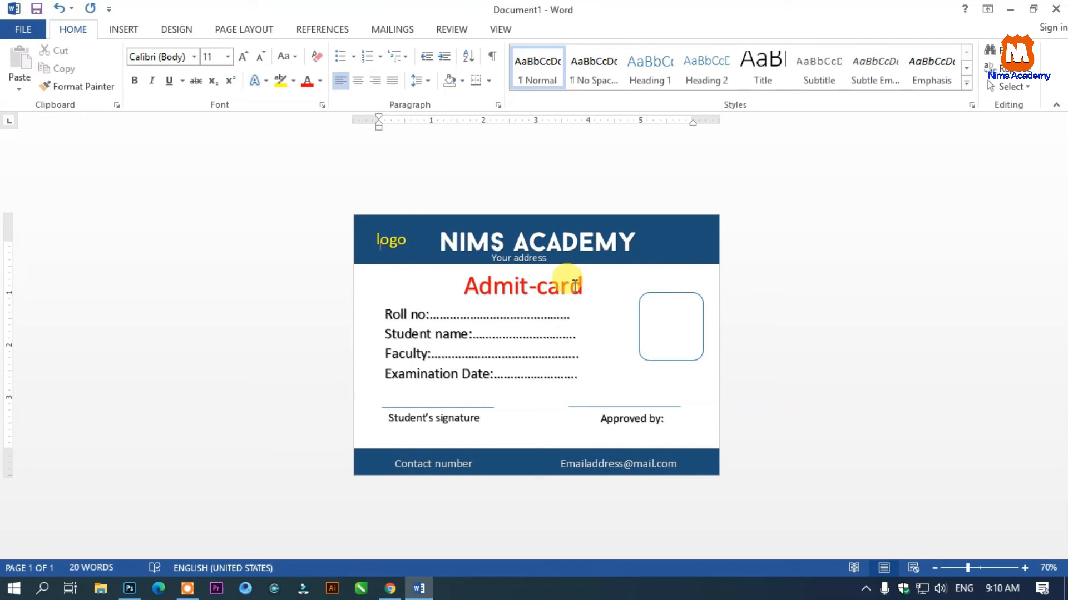